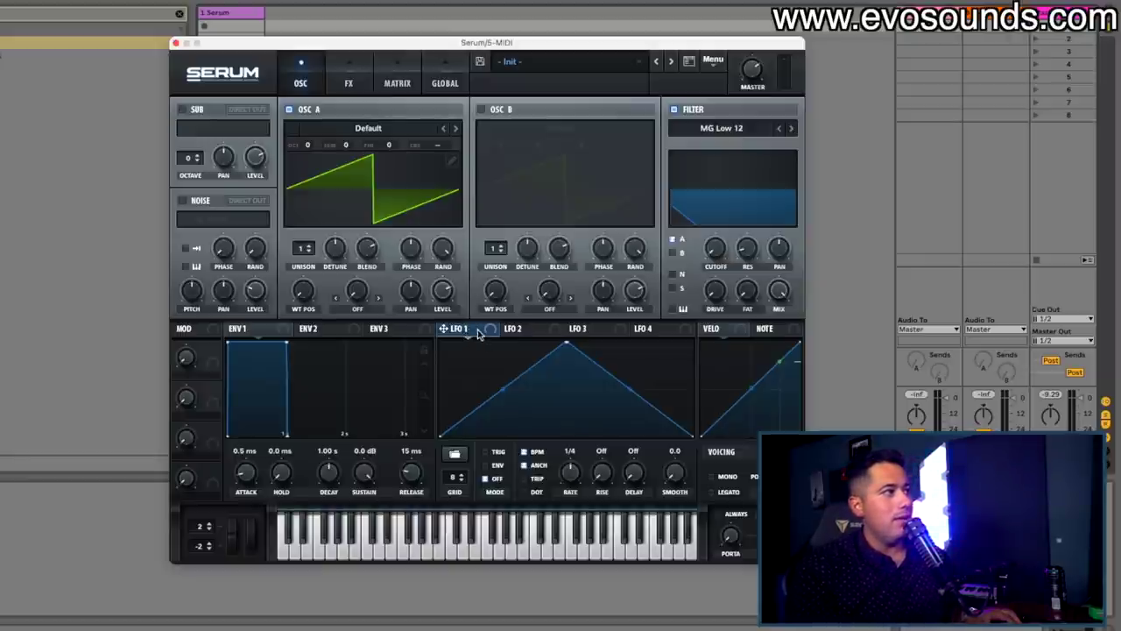
Reshape LFO 1 into a descending ramp and set the filter type to MG Low 24.
{"action": "left_click_drag", "start_coordinate": [569, 343], "coordinate": [629, 435]}
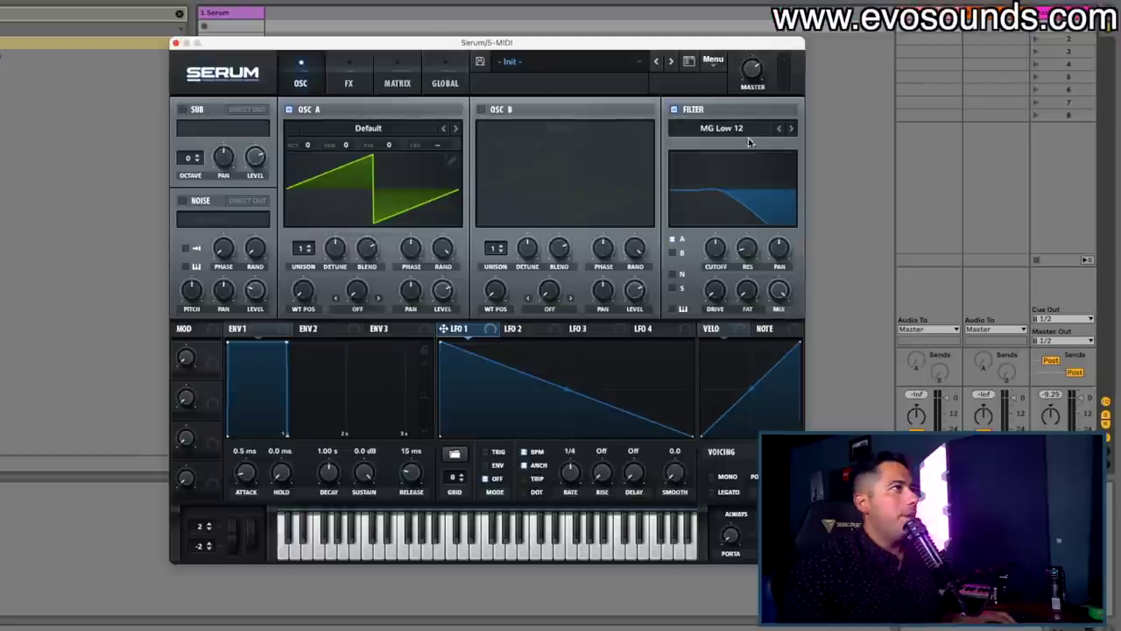
{"action": "left_click", "coordinate": [746, 133]}
{"action": "mouse_move", "coordinate": [710, 146]}
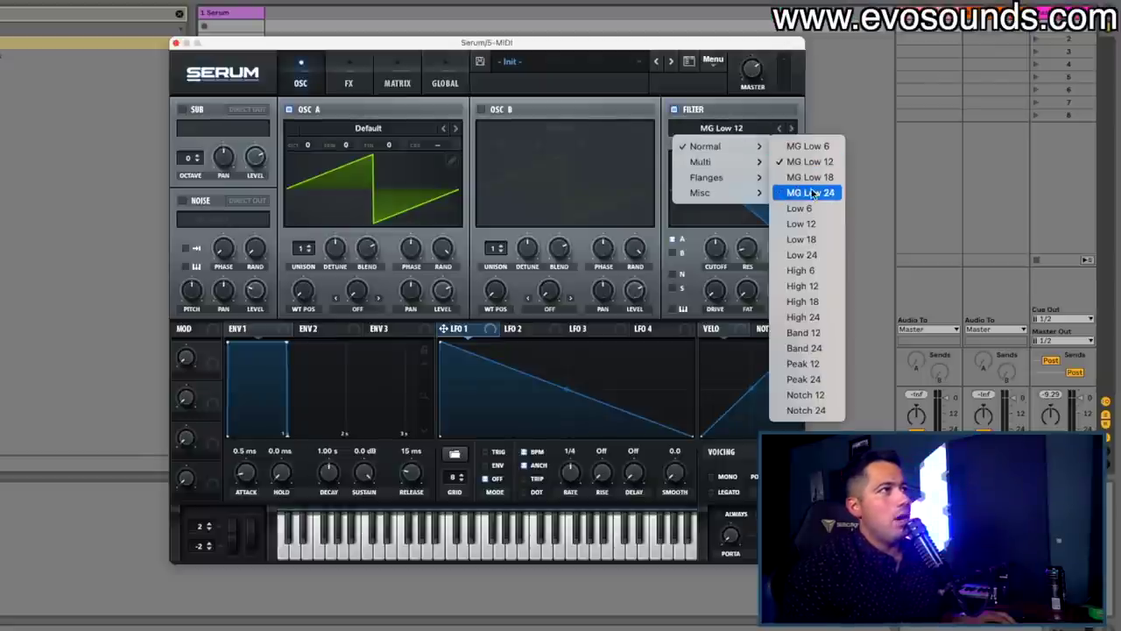
{"action": "left_click", "coordinate": [810, 192]}
{"action": "left_click", "coordinate": [778, 128]}
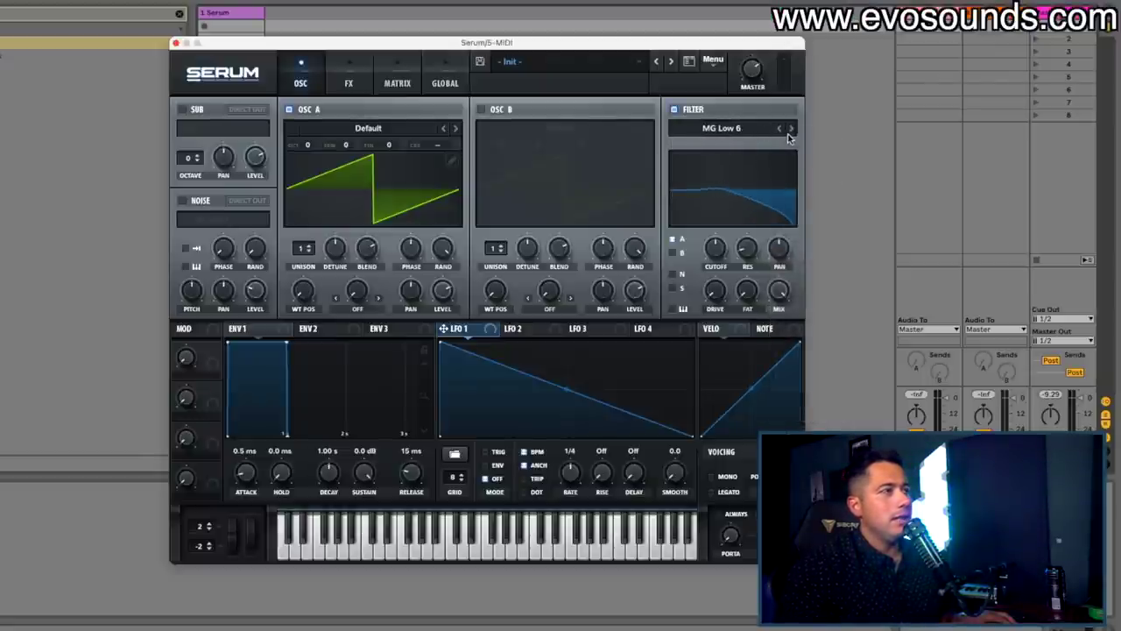
{"action": "left_click", "coordinate": [790, 132]}
{"action": "left_click", "coordinate": [790, 131]}
{"action": "left_click", "coordinate": [783, 129]}
{"action": "left_click", "coordinate": [783, 129]}
{"action": "left_click", "coordinate": [791, 129]}
{"action": "left_click", "coordinate": [791, 130]}
{"action": "left_click", "coordinate": [791, 129]}
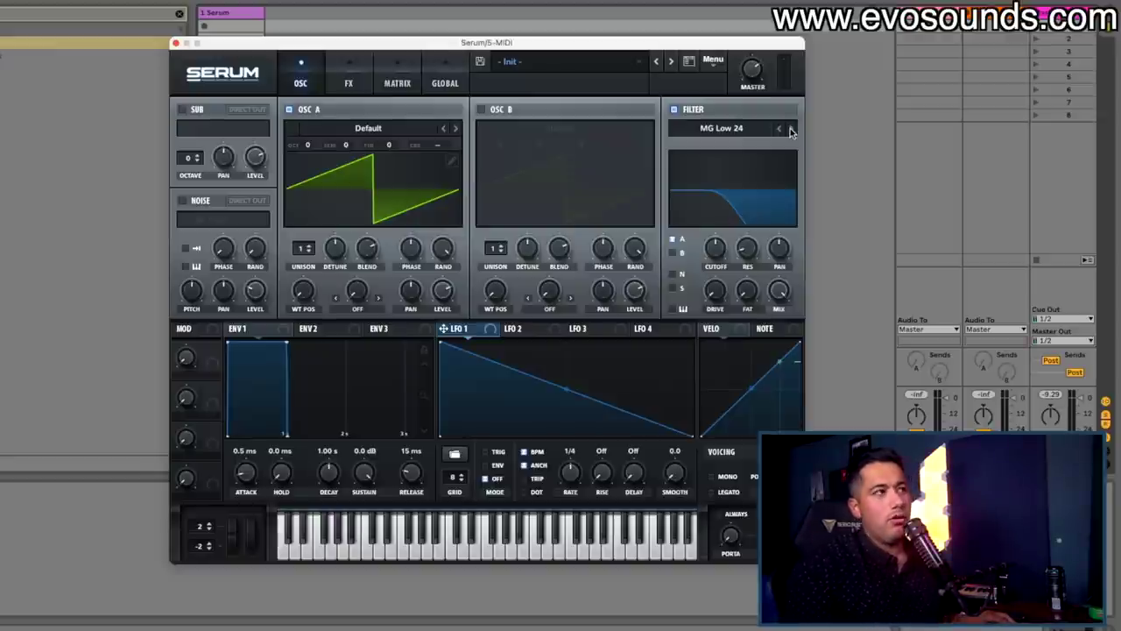
Assign LFO 1 to the filter cutoff in Trig mode with a rate of 1/32.
{"action": "left_click_drag", "start_coordinate": [468, 334], "coordinate": [711, 254]}
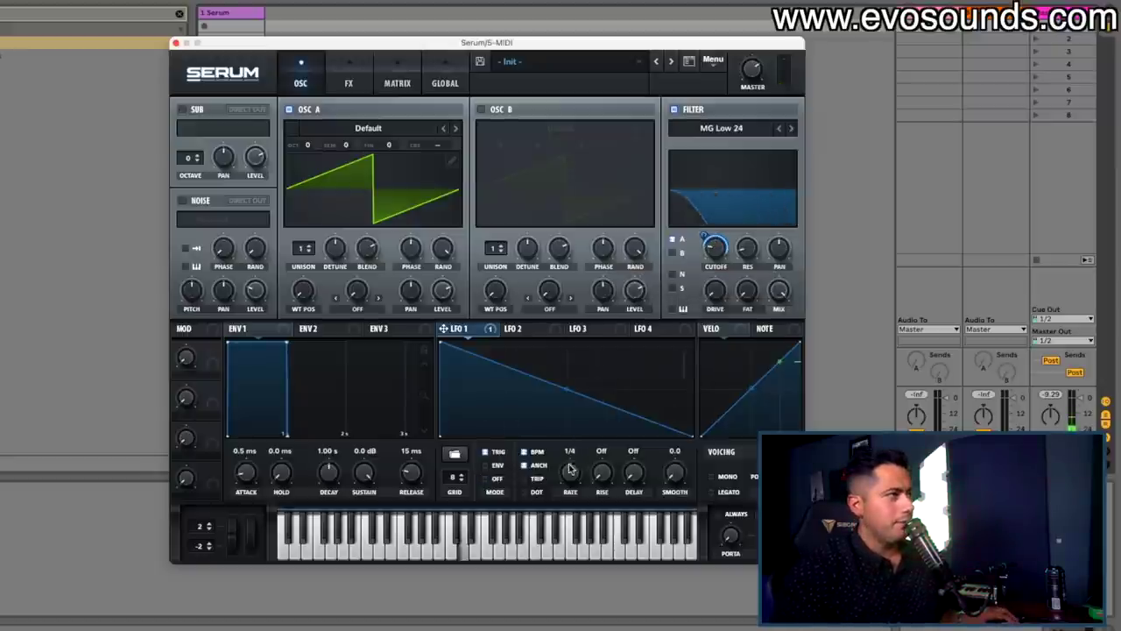
{"action": "left_click_drag", "start_coordinate": [571, 464], "coordinate": [578, 431]}
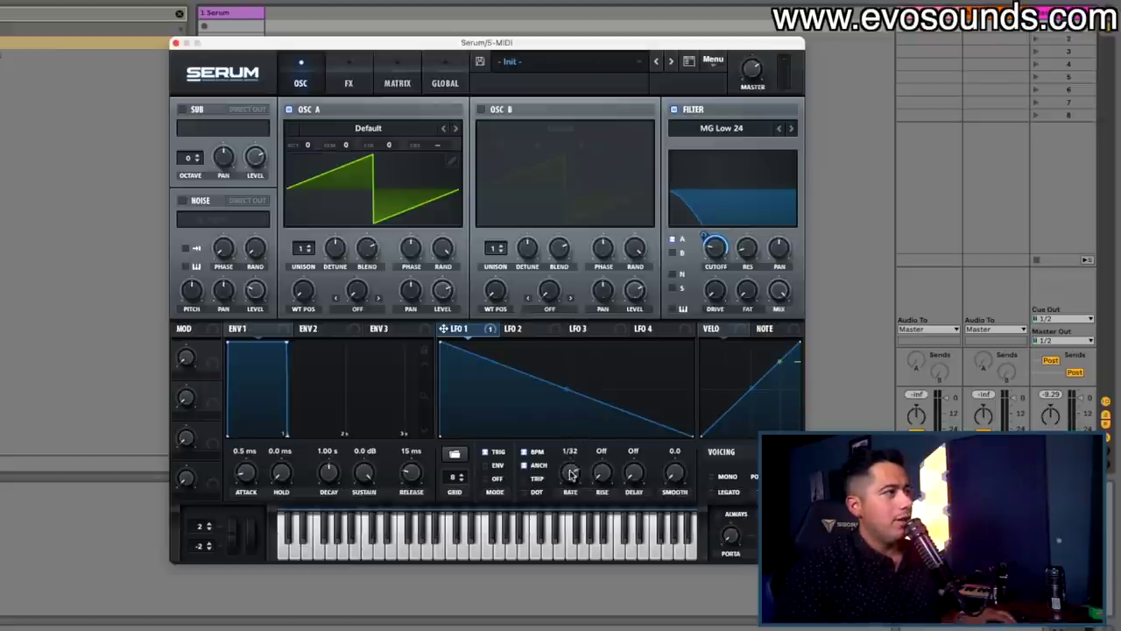
Assign Macro 1 to the LFO 1 rate and sweep the macro to audition the modulation.
{"action": "left_click_drag", "start_coordinate": [195, 352], "coordinate": [571, 473]}
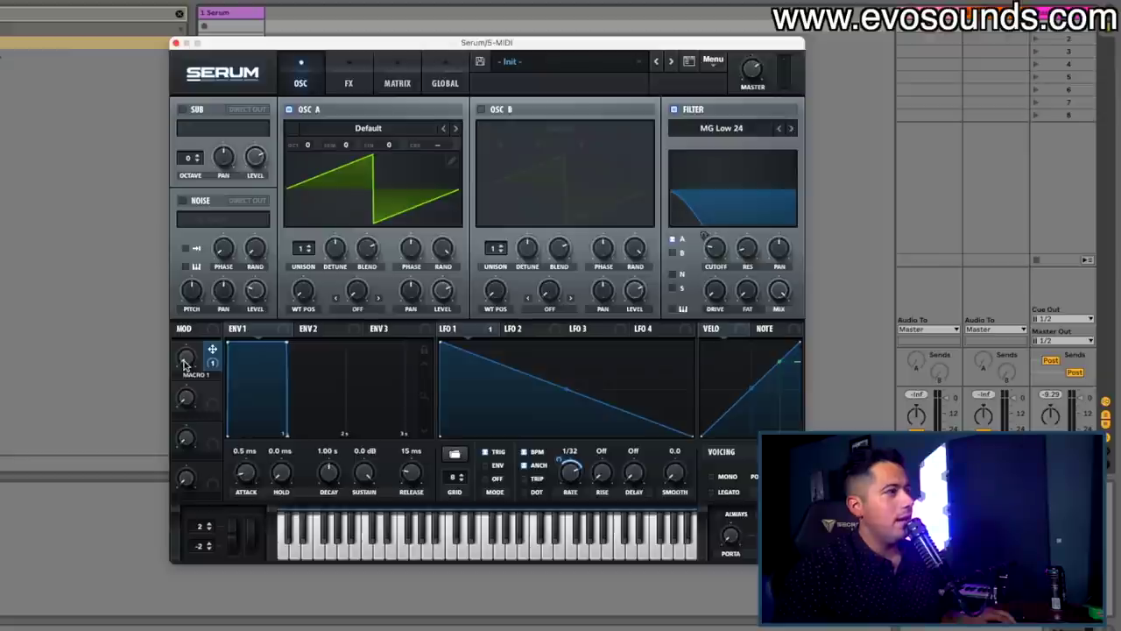
{"action": "left_click_drag", "start_coordinate": [185, 364], "coordinate": [223, 298]}
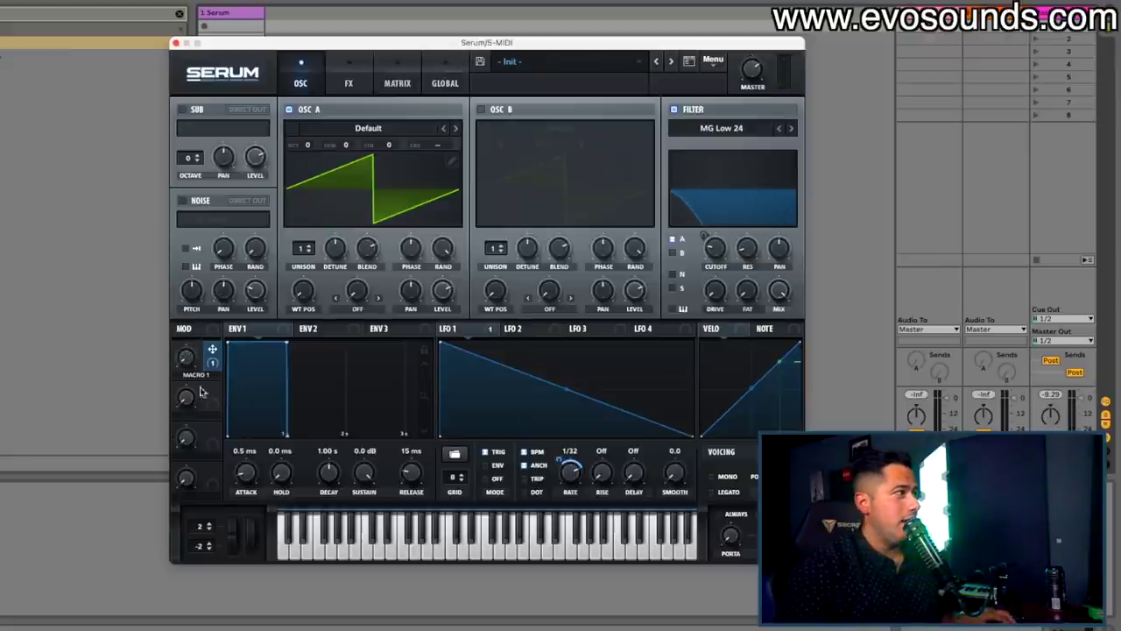
{"action": "mouse_move", "coordinate": [212, 349]}
{"action": "left_mouse_down"}
{"action": "mouse_move", "coordinate": [448, 158]}
{"action": "mouse_move", "coordinate": [285, 350]}
{"action": "mouse_move", "coordinate": [214, 377]}
{"action": "mouse_move", "coordinate": [212, 351]}
{"action": "left_mouse_up"}
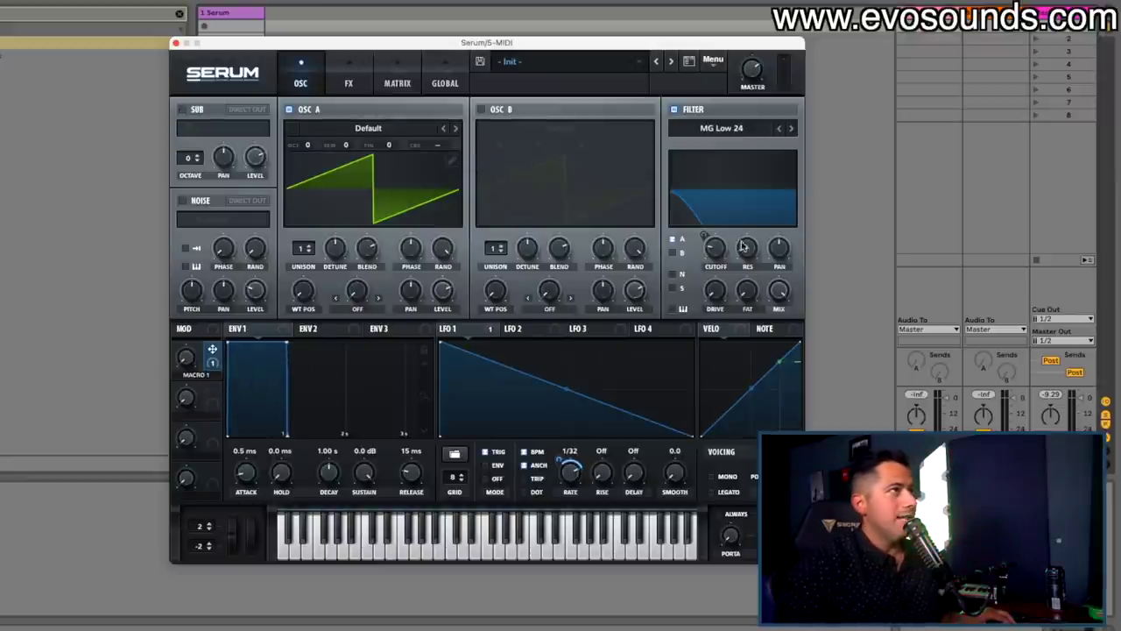
Set oscillator A to 9 unison voices and run LFO 1 without BPM sync at 75.7 Hz.
{"action": "scroll", "coordinate": [322, 246], "scroll_direction": "up", "scroll_amount": 8}
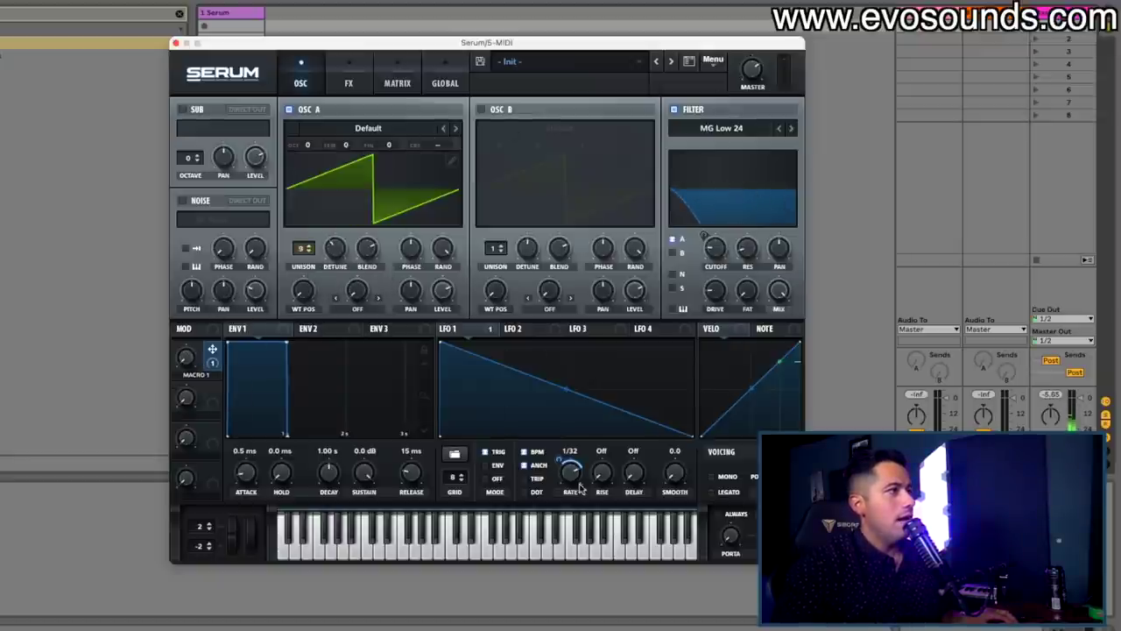
{"action": "left_click_drag", "start_coordinate": [190, 334], "coordinate": [161, 486]}
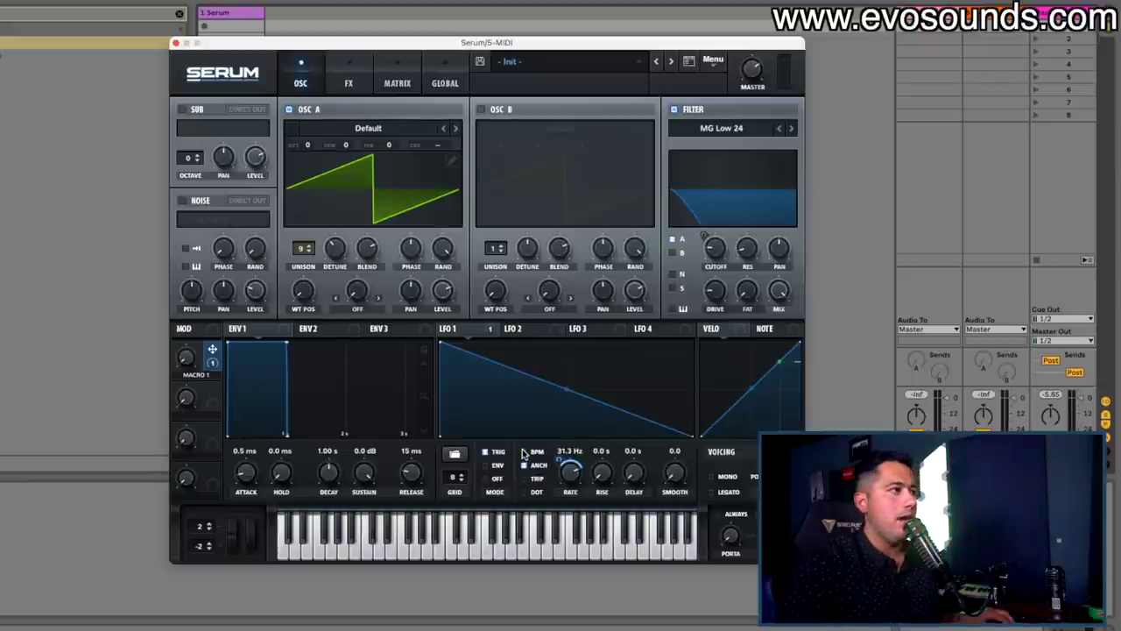
{"action": "left_click_drag", "start_coordinate": [579, 473], "coordinate": [583, 455]}
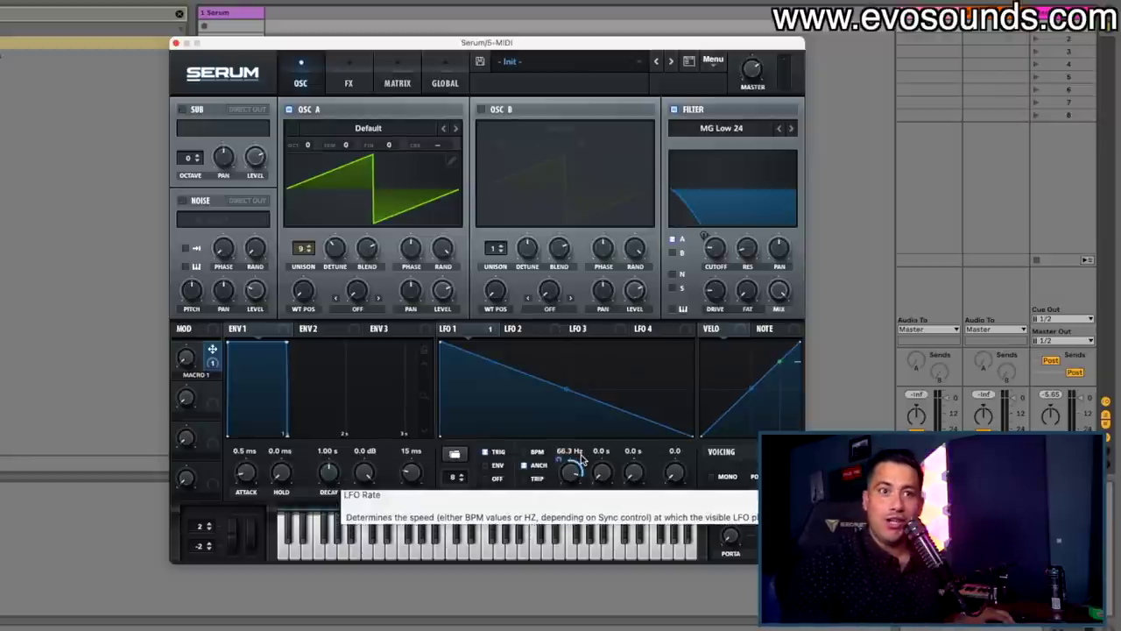
{"action": "left_click_drag", "start_coordinate": [571, 481], "coordinate": [569, 475]}
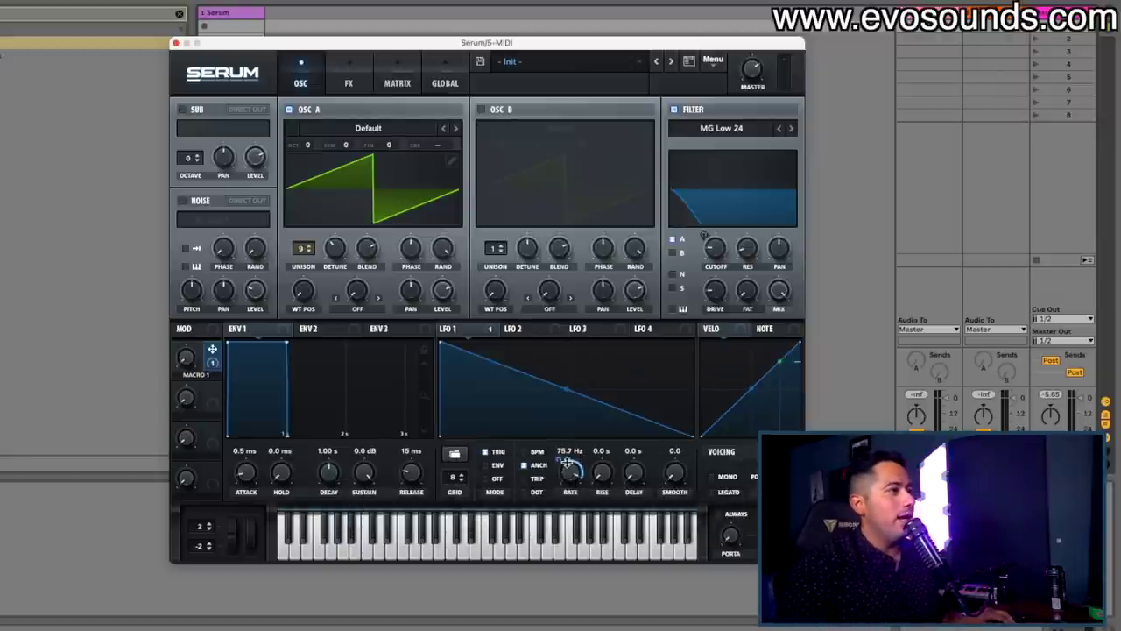
Try modulating oscillator A's coarse pitch with Macro 1, adjusting the depth, and remove the macro's assignments.
{"action": "left_click_drag", "start_coordinate": [184, 360], "coordinate": [270, 324]}
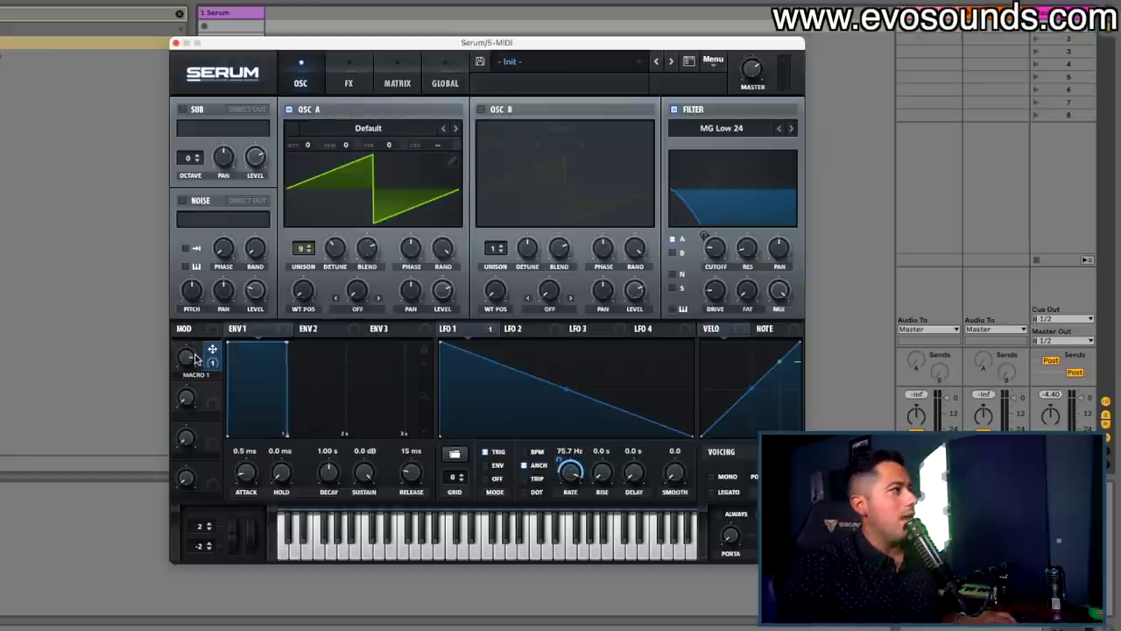
{"action": "left_click_drag", "start_coordinate": [212, 350], "coordinate": [455, 143]}
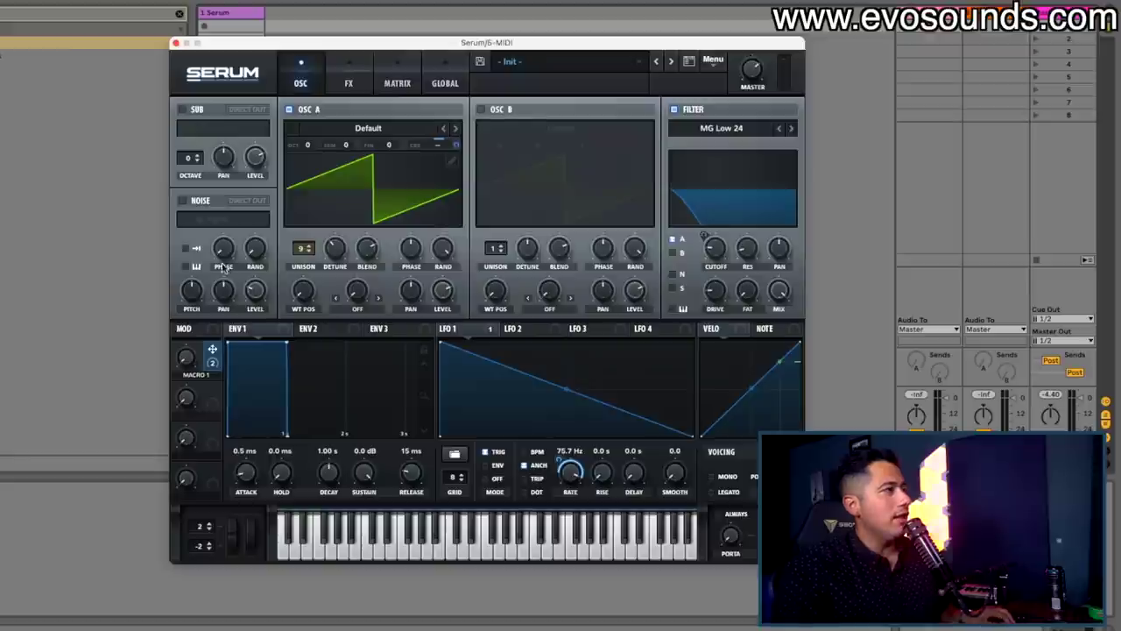
{"action": "left_click_drag", "start_coordinate": [186, 359], "coordinate": [248, 280]}
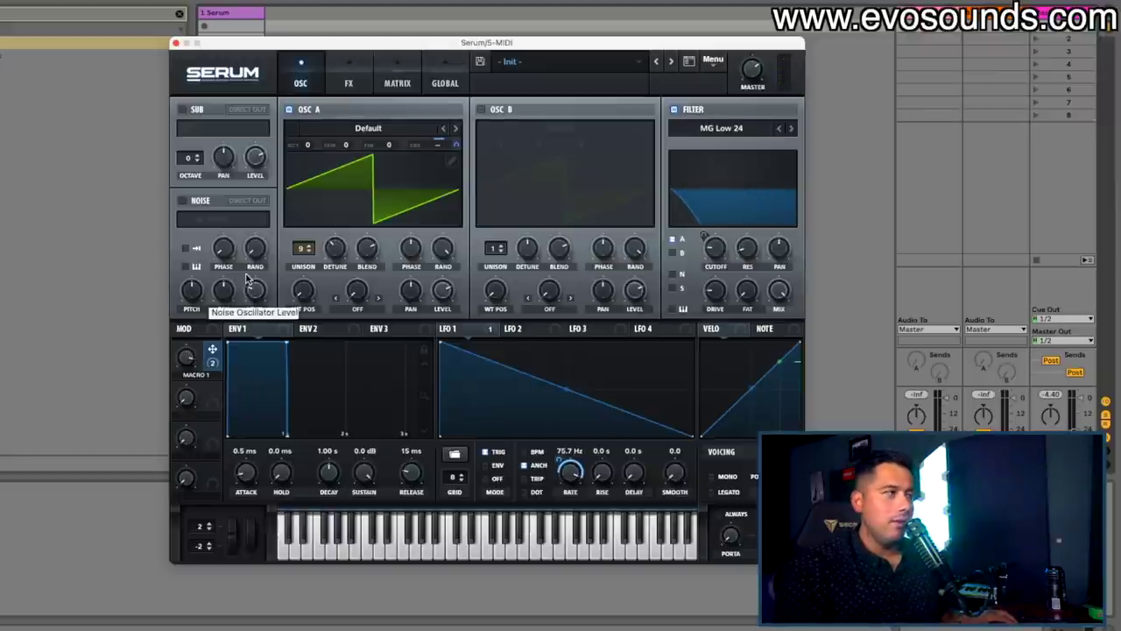
{"action": "left_click_drag", "start_coordinate": [457, 141], "coordinate": [449, 200]}
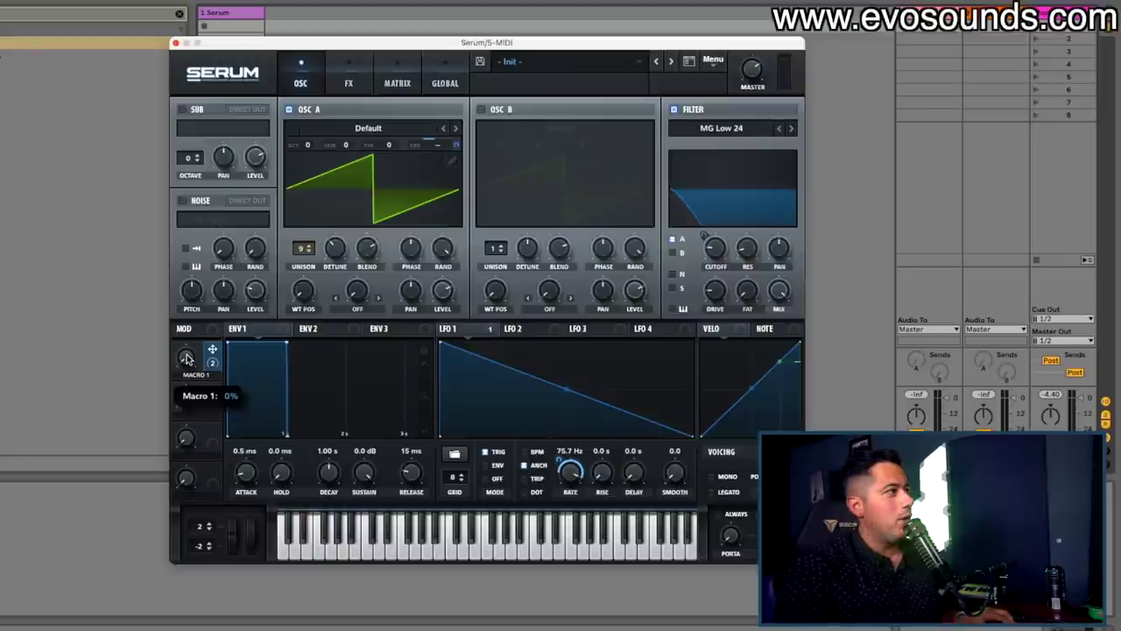
{"action": "mouse_move", "coordinate": [187, 357]}
{"action": "left_mouse_down"}
{"action": "mouse_move", "coordinate": [223, 254]}
{"action": "mouse_move", "coordinate": [198, 368]}
{"action": "left_mouse_up"}
{"action": "right_click", "coordinate": [217, 358]}
{"action": "left_click", "coordinate": [242, 441]}
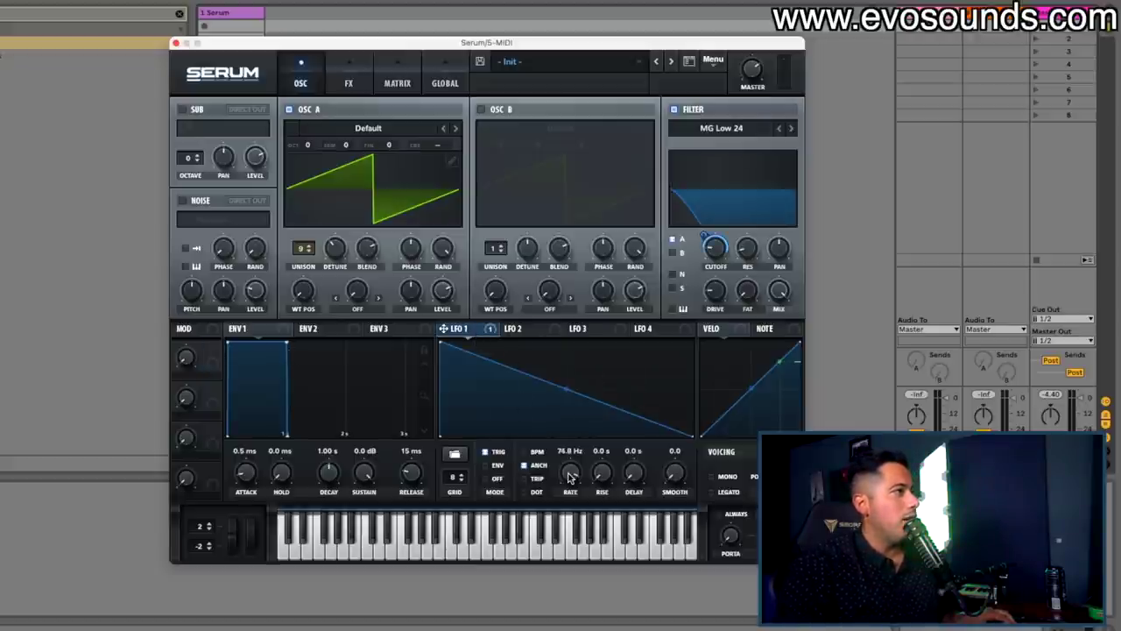
Assign Env 2 to the LFO 1 rate with a 7.12 s decay, 0% sustain and a base rate of 0.3 Hz.
{"action": "left_click", "coordinate": [311, 328]}
{"action": "left_click_drag", "start_coordinate": [329, 474], "coordinate": [338, 466]}
{"action": "left_click_drag", "start_coordinate": [300, 328], "coordinate": [589, 430]}
{"action": "left_click_drag", "start_coordinate": [326, 465], "coordinate": [337, 452]}
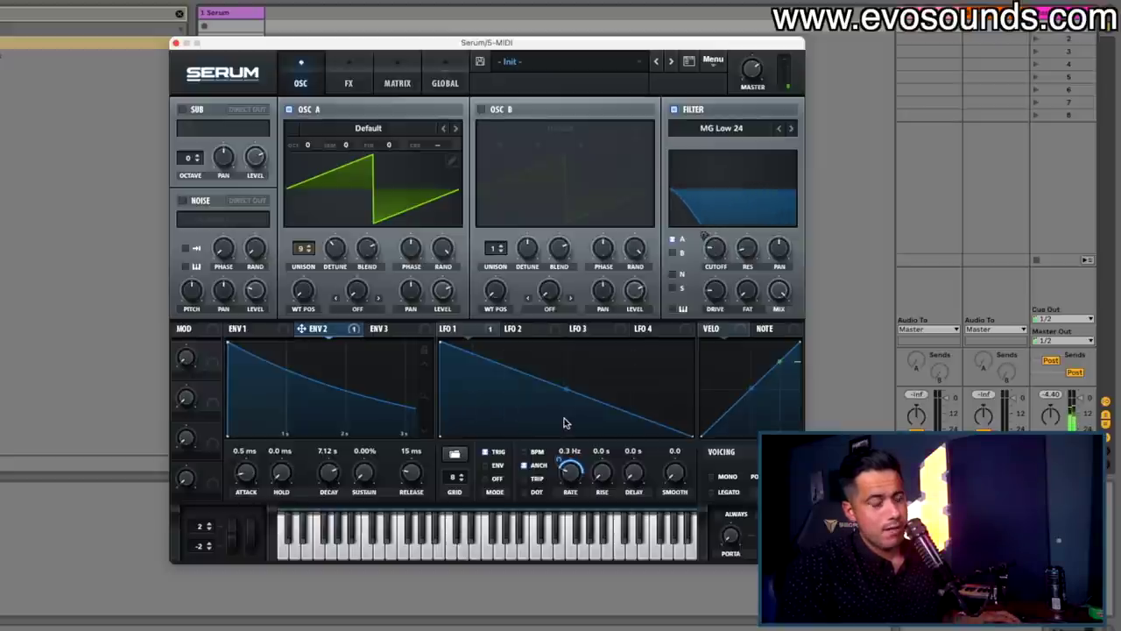
Assign Env 2 to oscillator A's coarse pitch with a modulation depth of about -37.
{"action": "left_click_drag", "start_coordinate": [323, 337], "coordinate": [438, 144]}
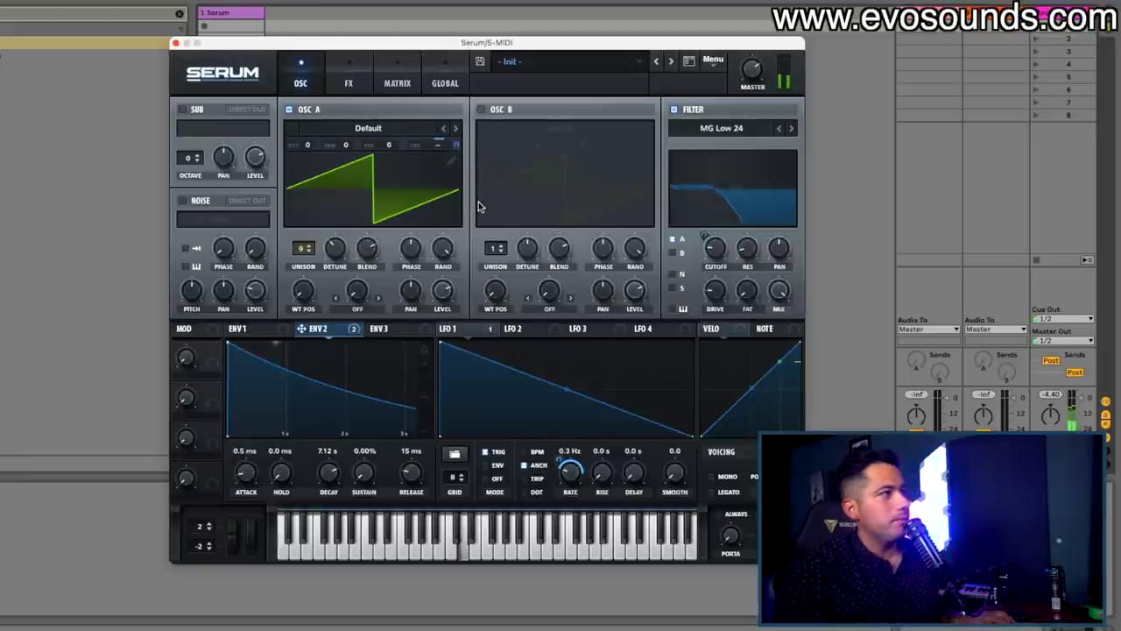
{"action": "left_click_drag", "start_coordinate": [452, 144], "coordinate": [429, 221]}
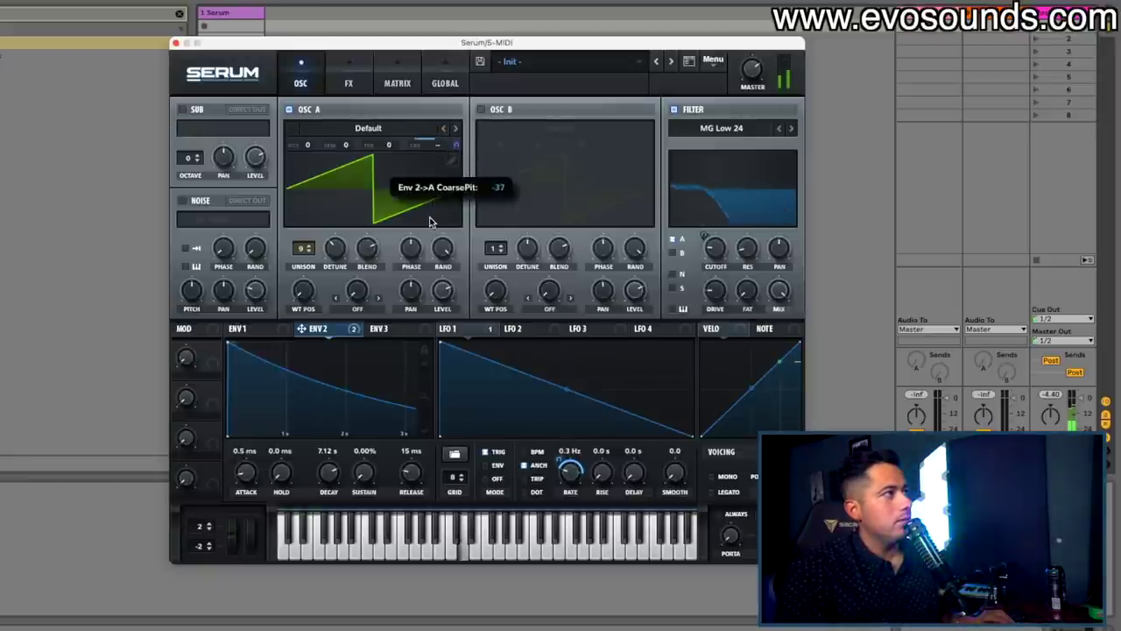
{"action": "right_click", "coordinate": [451, 148]}
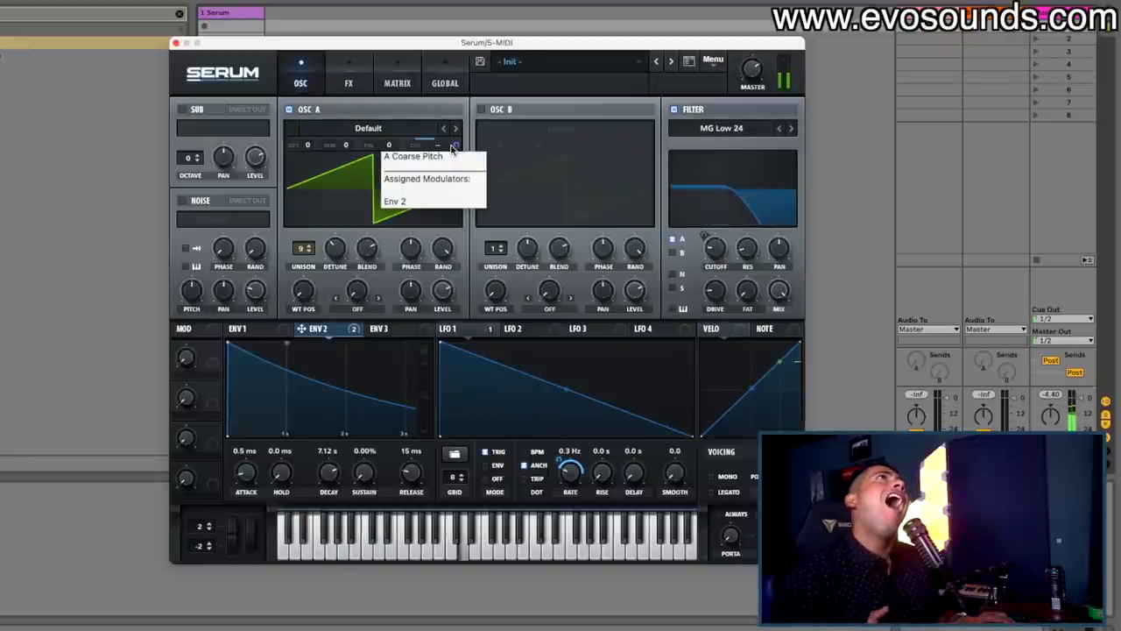
{"action": "right_click", "coordinate": [452, 149]}
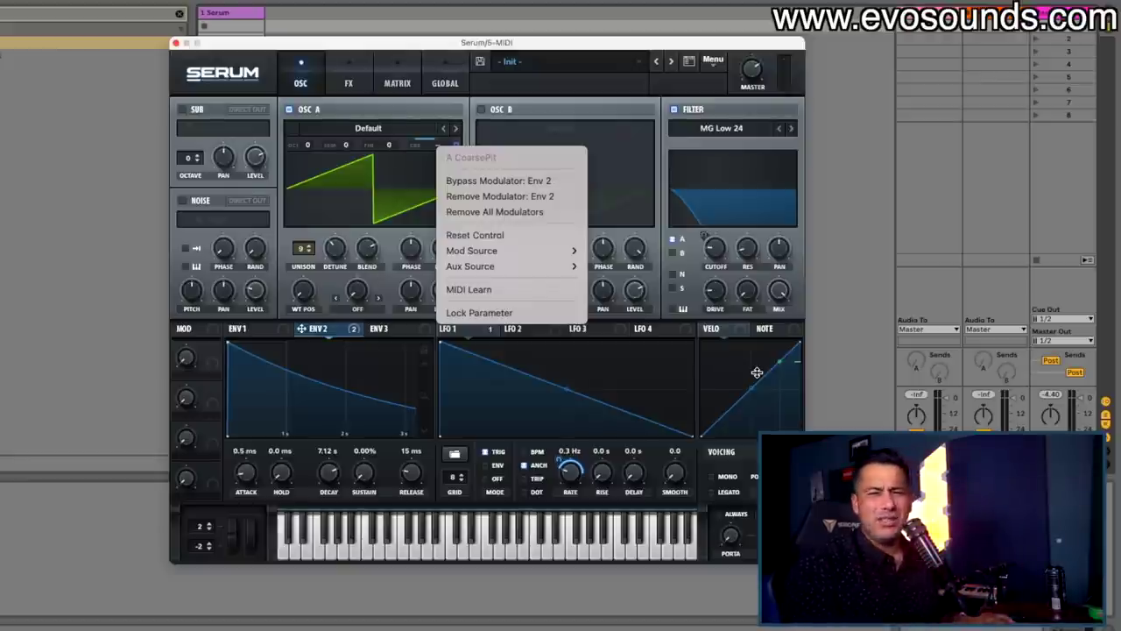
{"action": "left_click", "coordinate": [343, 122]}
Load the Analog_BD_Sin wavetable from the Analog category into oscillator A.
{"action": "left_click", "coordinate": [368, 128]}
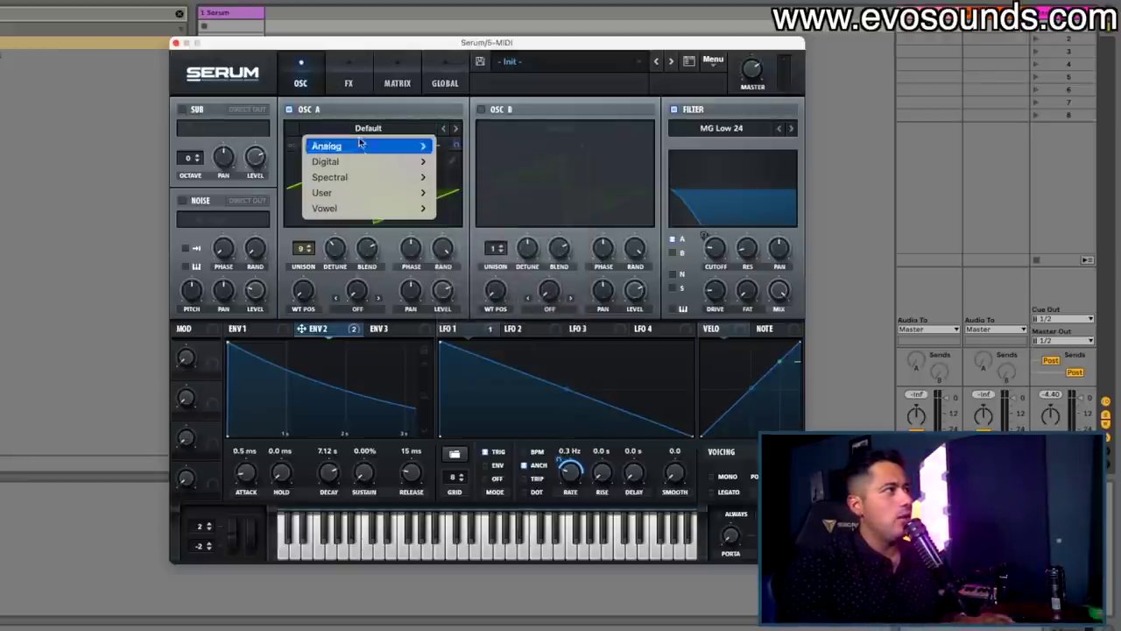
{"action": "mouse_move", "coordinate": [391, 153]}
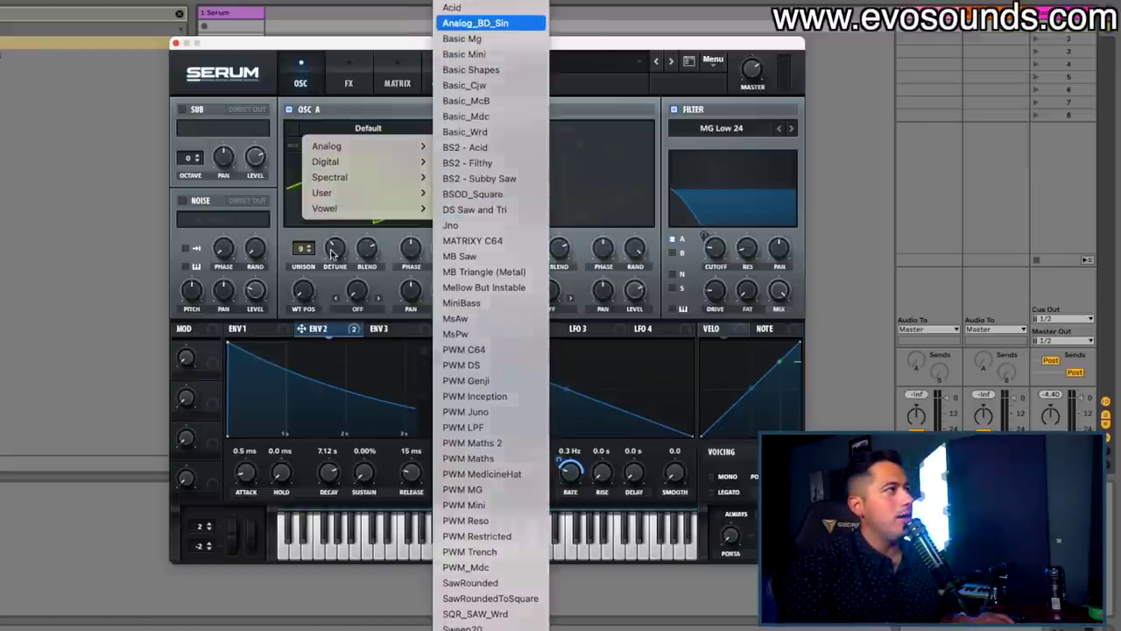
{"action": "left_click", "coordinate": [486, 23]}
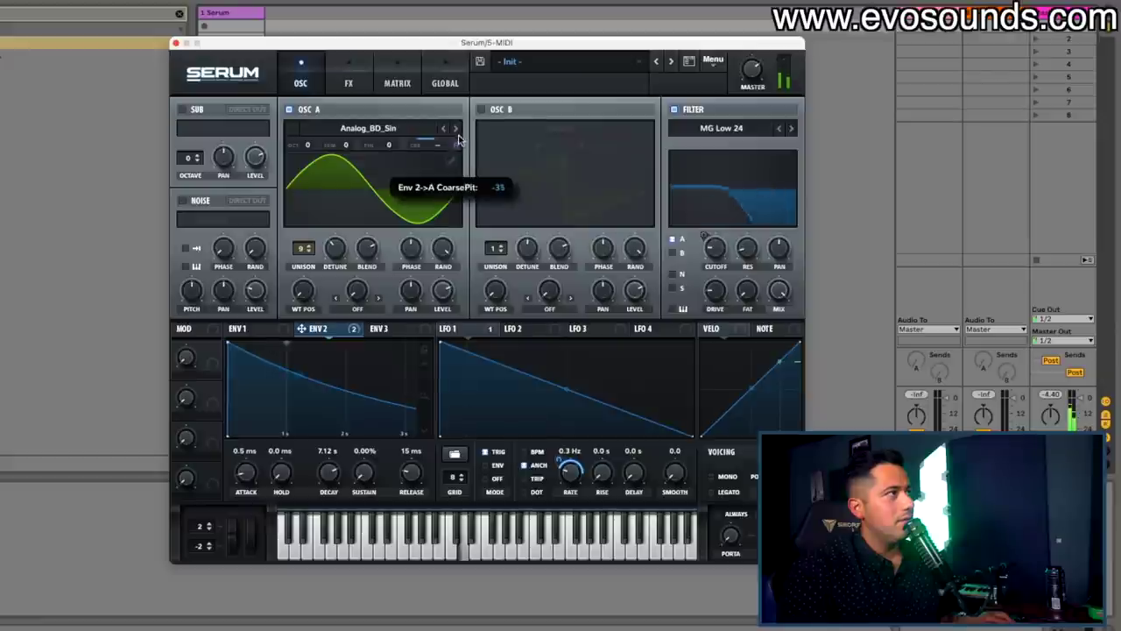
Adjust the Env 2 depth on oscillator A's coarse pitch and reshape LFO 1 into a triangle.
{"action": "left_click_drag", "start_coordinate": [462, 125], "coordinate": [466, 121]}
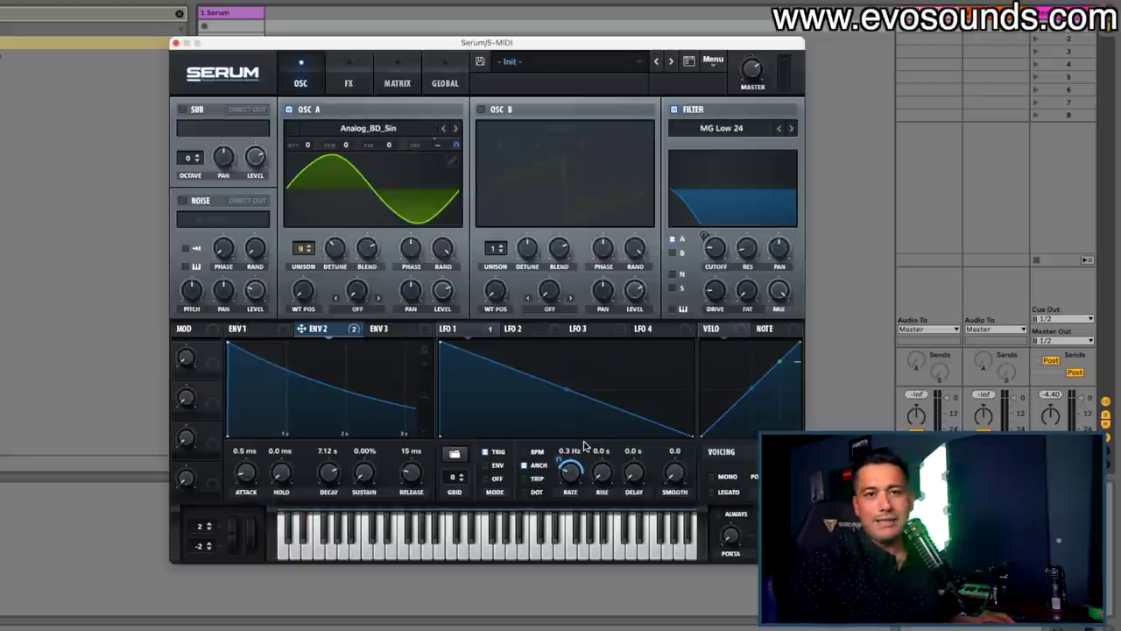
{"action": "left_click_drag", "start_coordinate": [442, 342], "coordinate": [568, 317]}
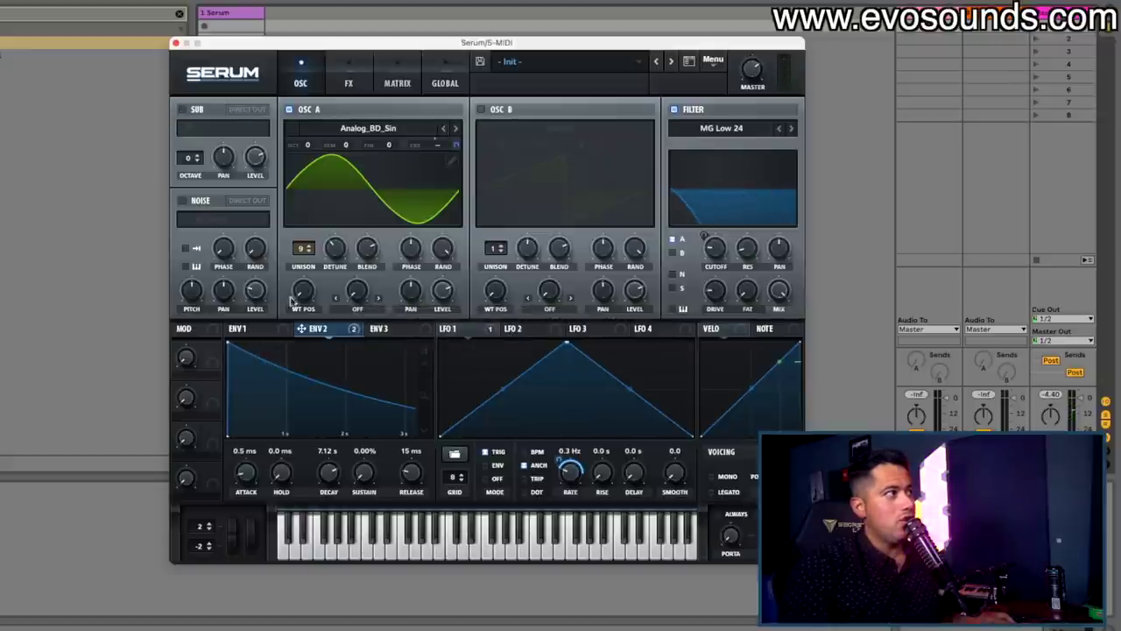
Load the Basic Shapes wavetable into oscillator A and move its wavetable position to the sawtooth shape.
{"action": "left_click", "coordinate": [379, 130]}
{"action": "mouse_move", "coordinate": [350, 146]}
{"action": "left_click", "coordinate": [490, 68]}
{"action": "left_click_drag", "start_coordinate": [319, 295], "coordinate": [256, 278]}
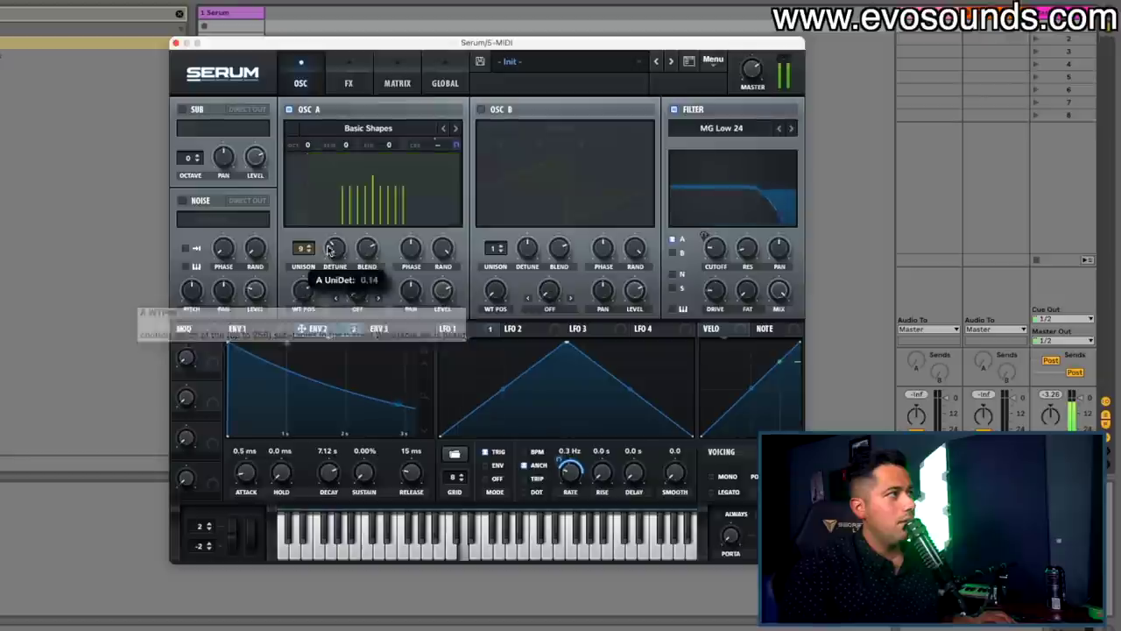
{"action": "left_click_drag", "start_coordinate": [303, 291], "coordinate": [275, 344]}
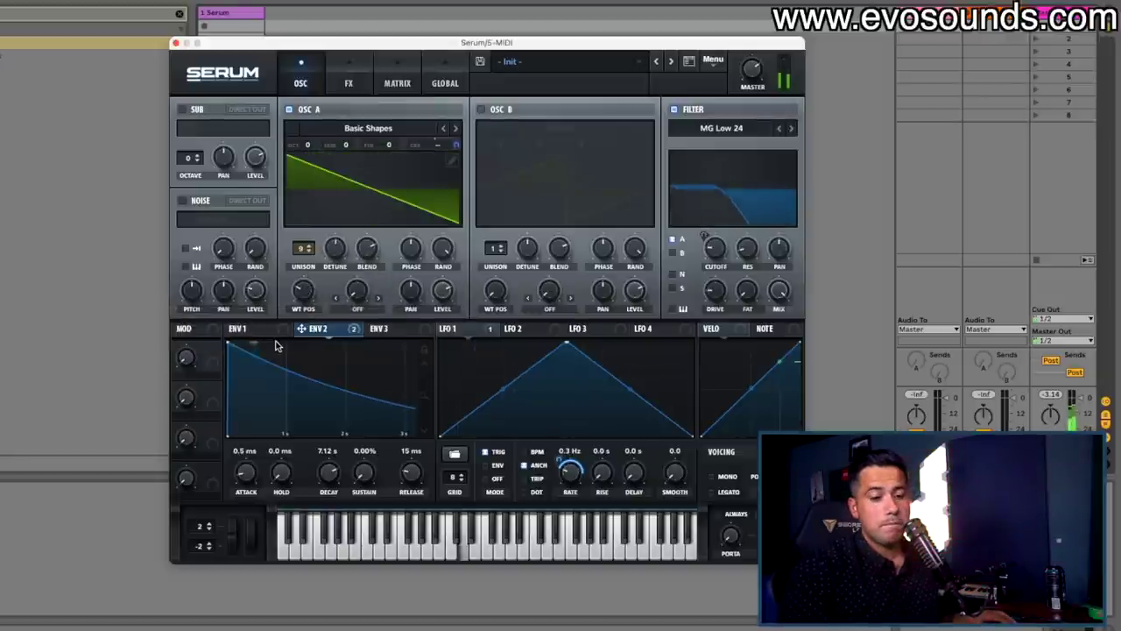
Assign LFO 2 to the filter cutoff in Env mode, shaped as a rising ramp at a 4 bar rate.
{"action": "left_click_drag", "start_coordinate": [509, 329], "coordinate": [714, 246]}
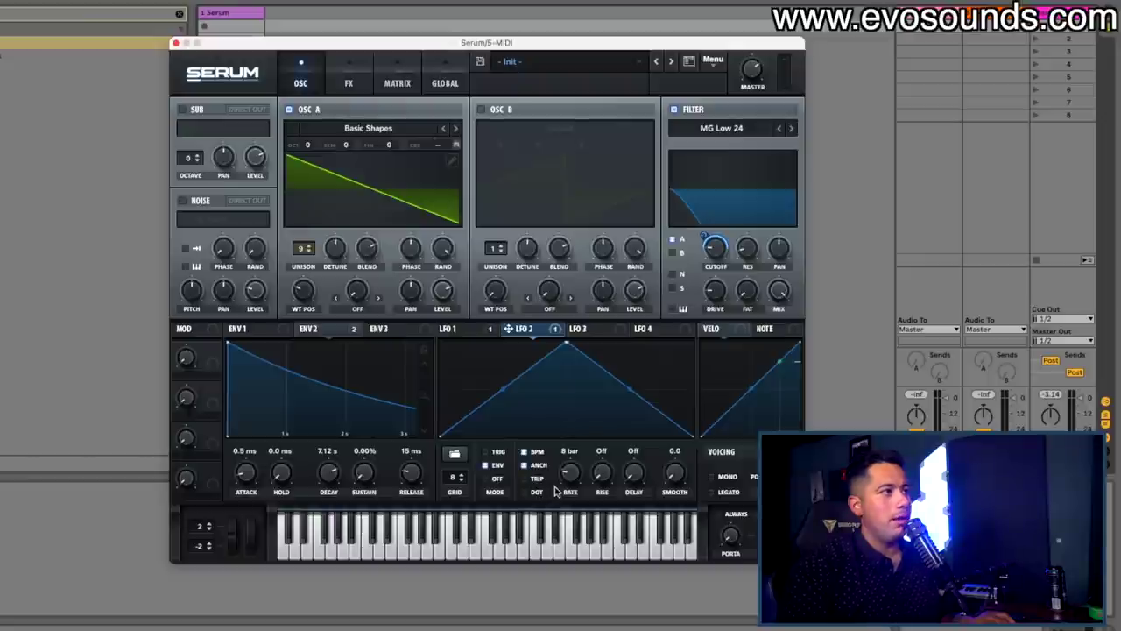
{"action": "left_click_drag", "start_coordinate": [568, 343], "coordinate": [692, 343]}
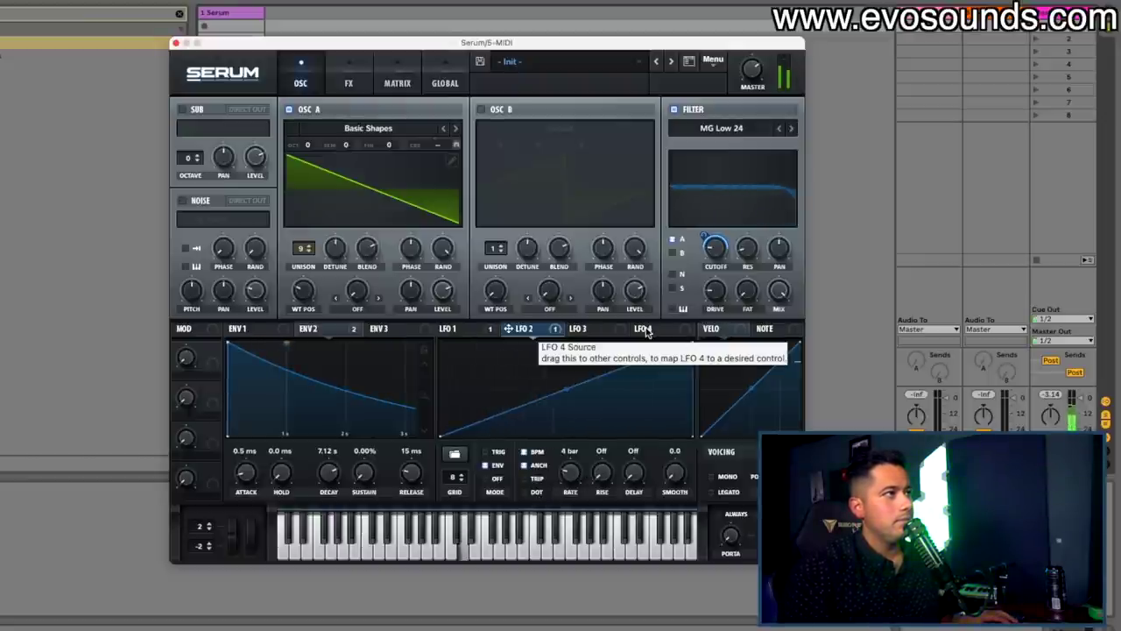
Enable the Reverb and Delay effects in the synth's effects rack.
{"action": "left_click", "coordinate": [351, 81]}
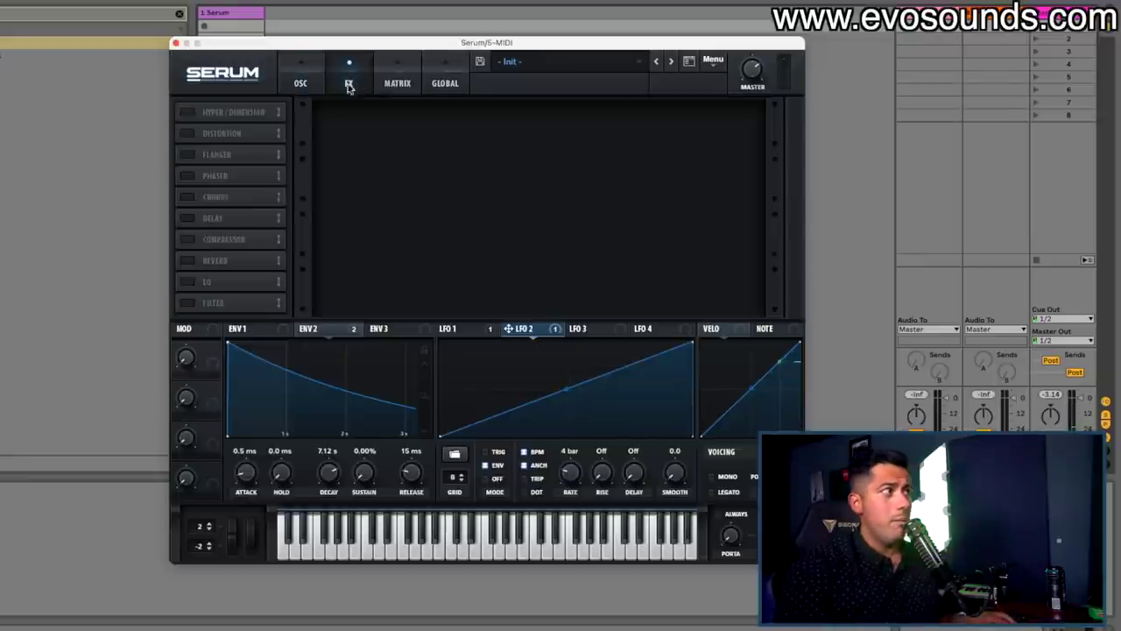
{"action": "left_click", "coordinate": [188, 260]}
{"action": "left_click", "coordinate": [189, 217]}
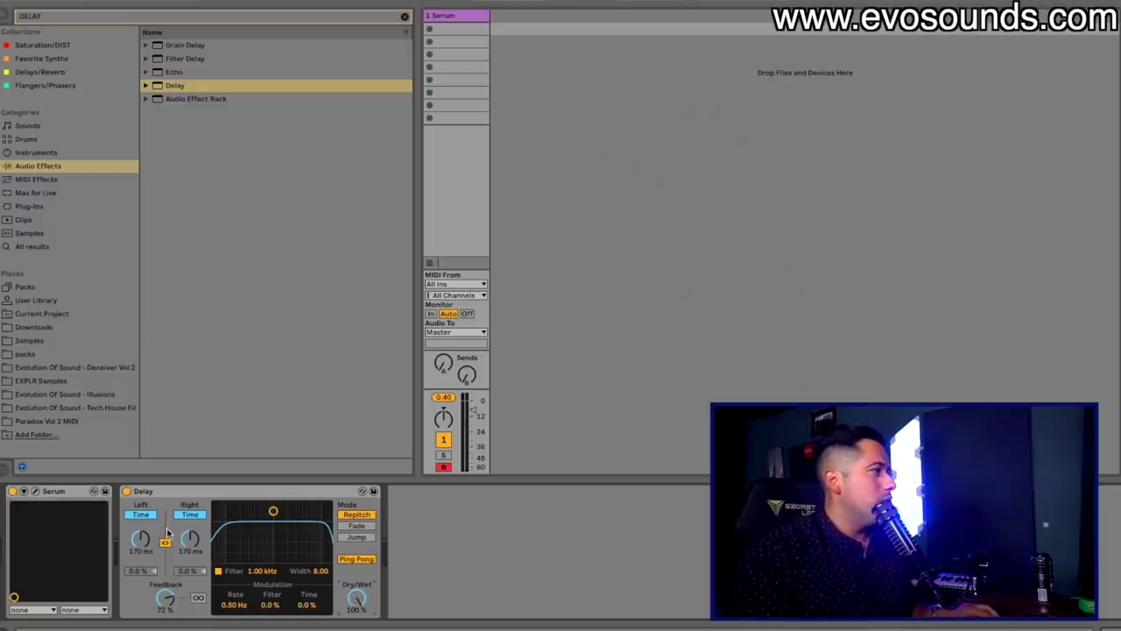
In Ableton Live, toggle the left channel's time mode on the Delay device and return it to Time.
{"action": "left_click", "coordinate": [145, 516]}
{"action": "left_click", "coordinate": [142, 514]}
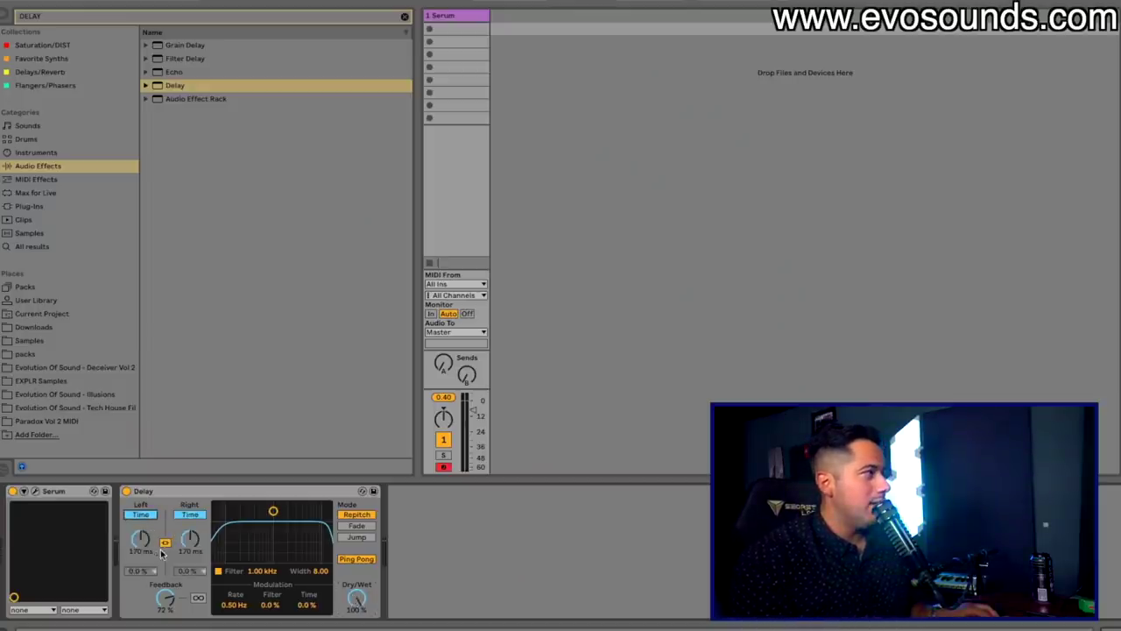
Unlink and relink the Delay's left and right channels while sweeping the delay time during playing.
{"action": "left_click", "coordinate": [165, 542]}
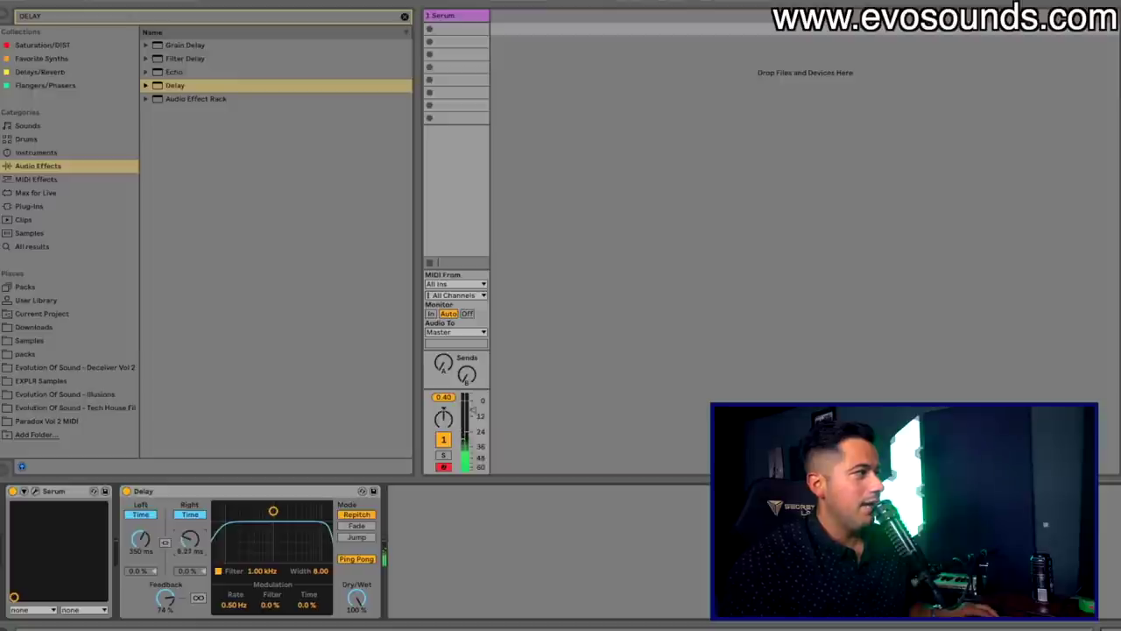
{"action": "left_click", "coordinate": [145, 543]}
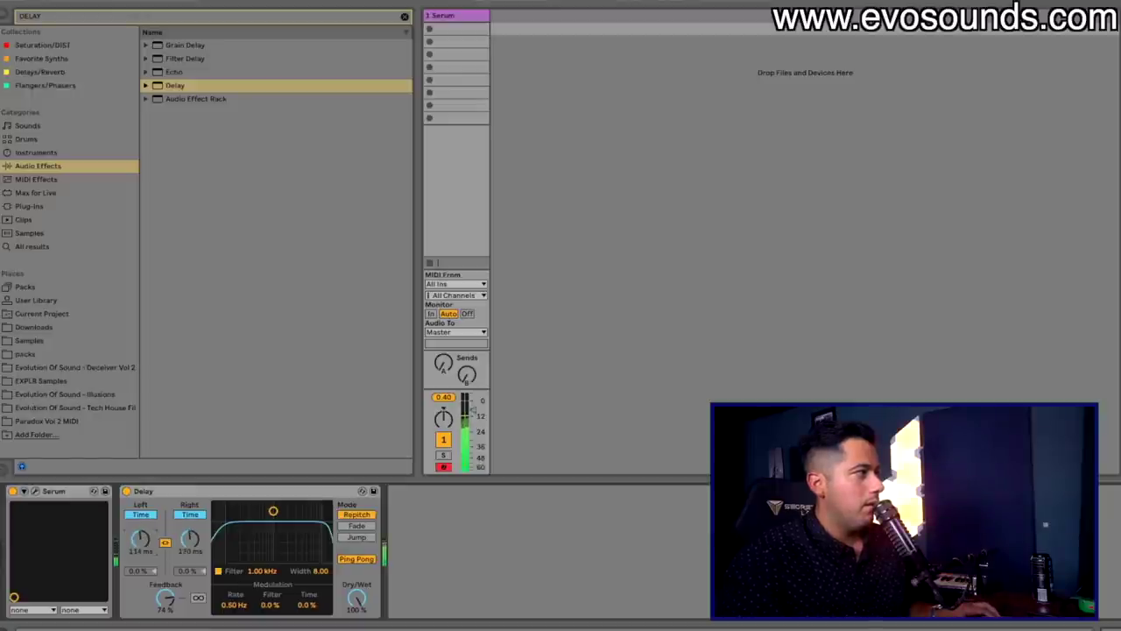
{"action": "mouse_move", "coordinate": [143, 540]}
{"action": "left_mouse_down"}
{"action": "mouse_move", "coordinate": [143, 505]}
{"action": "mouse_move", "coordinate": [139, 529]}
{"action": "left_mouse_up"}
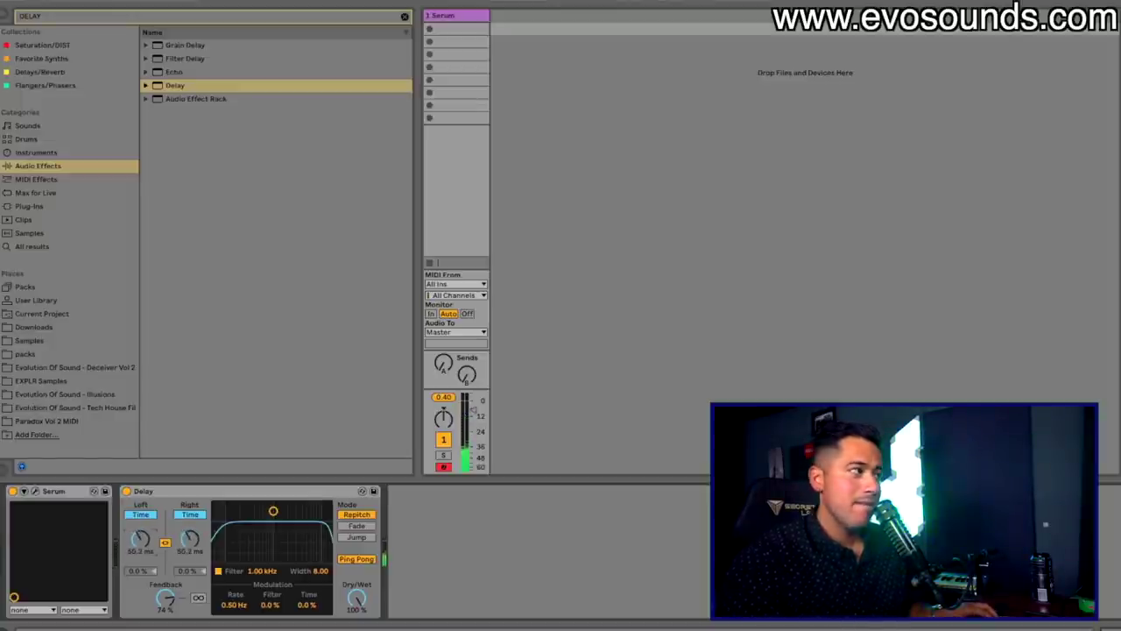
Switch to the arrangement and arm both the Serum track and the resampling audio track for recording.
{"action": "key", "text": "Tab"}
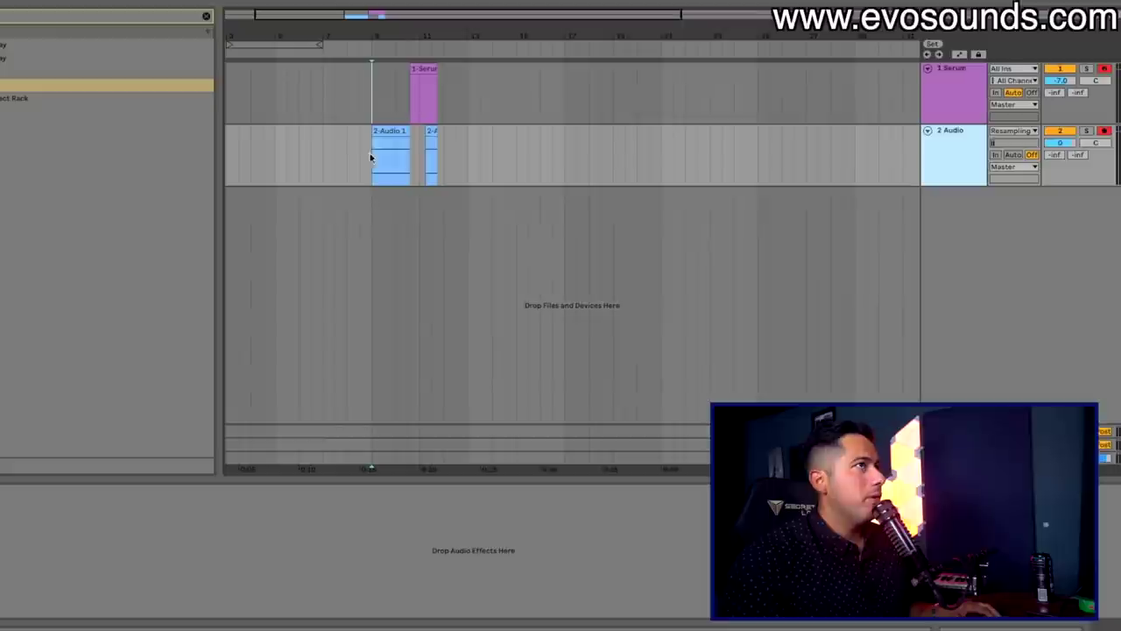
{"action": "left_click", "coordinate": [1029, 81]}
{"action": "left_click", "coordinate": [1105, 71]}
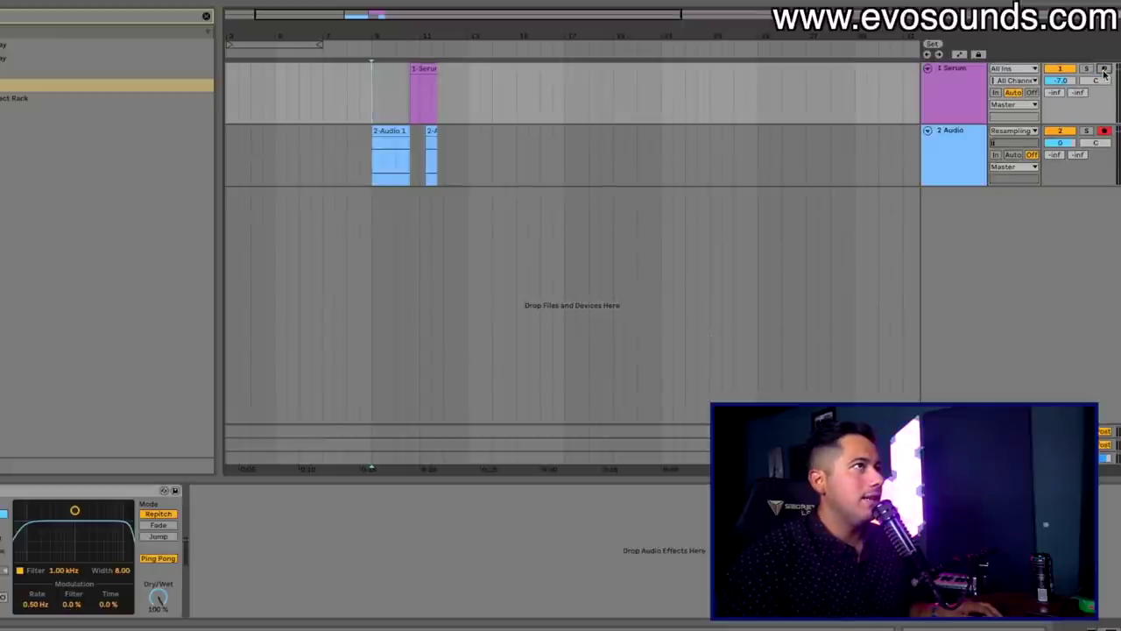
{"action": "left_click", "coordinate": [1104, 133]}
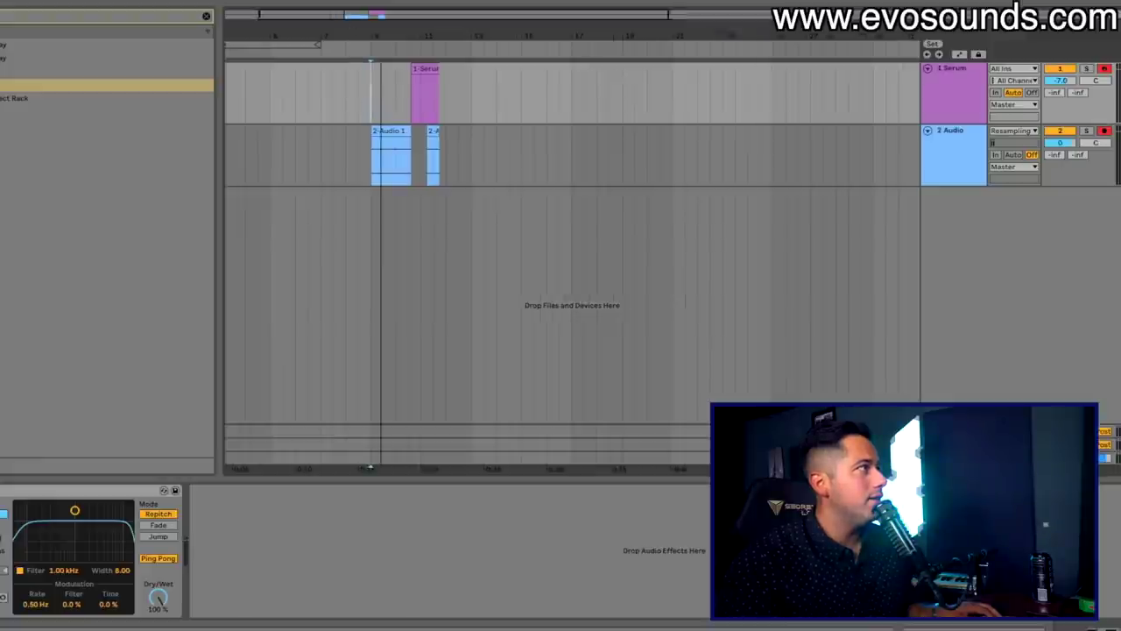
{"action": "left_click_drag", "start_coordinate": [350, 30], "coordinate": [351, 19]}
{"action": "mouse_move", "coordinate": [363, 93]}
{"action": "left_mouse_down"}
{"action": "mouse_move", "coordinate": [528, 162]}
{"action": "mouse_move", "coordinate": [352, 154]}
{"action": "left_mouse_up"}
{"action": "left_click_drag", "start_coordinate": [367, 43], "coordinate": [369, 43]}
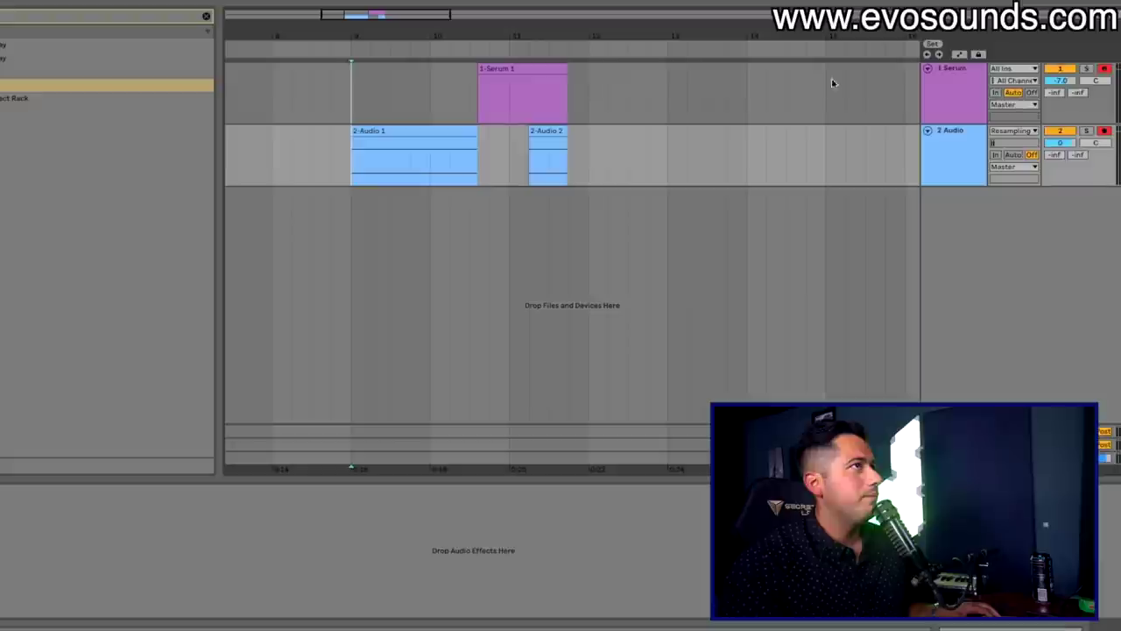
Record Serum and the resampled audio from bar 9 while sweeping the linked delay time, ending at 2.25 ms.
{"action": "left_click", "coordinate": [936, 102]}
{"action": "key", "text": "F9"}
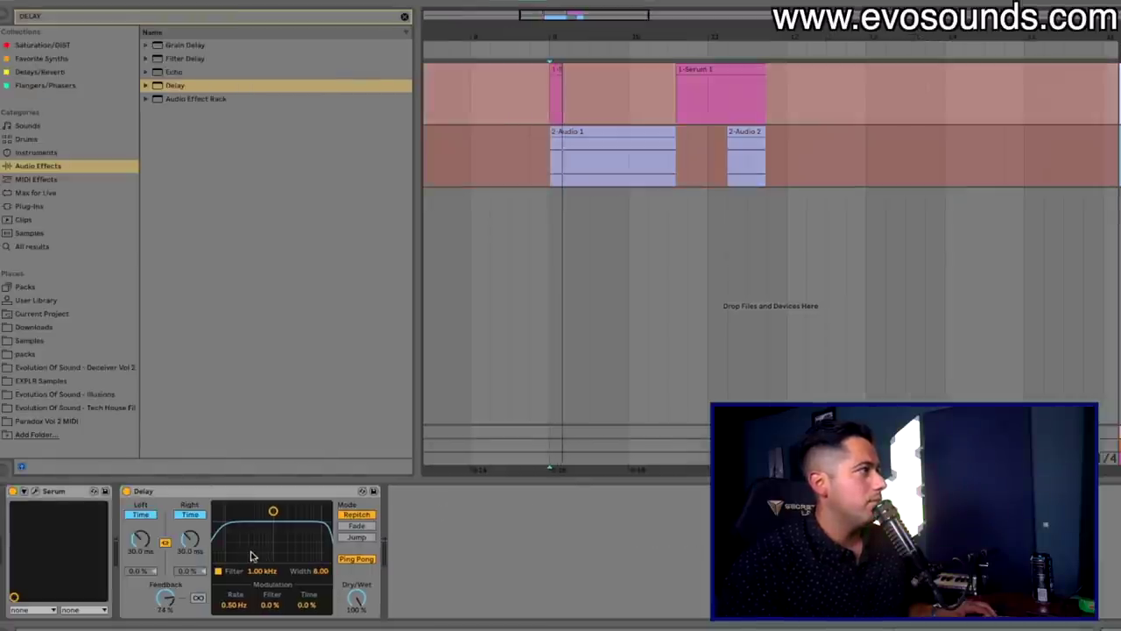
{"action": "mouse_move", "coordinate": [185, 545]}
{"action": "left_mouse_down"}
{"action": "mouse_move", "coordinate": [186, 498]}
{"action": "mouse_move", "coordinate": [187, 554]}
{"action": "mouse_move", "coordinate": [187, 537]}
{"action": "left_mouse_up"}
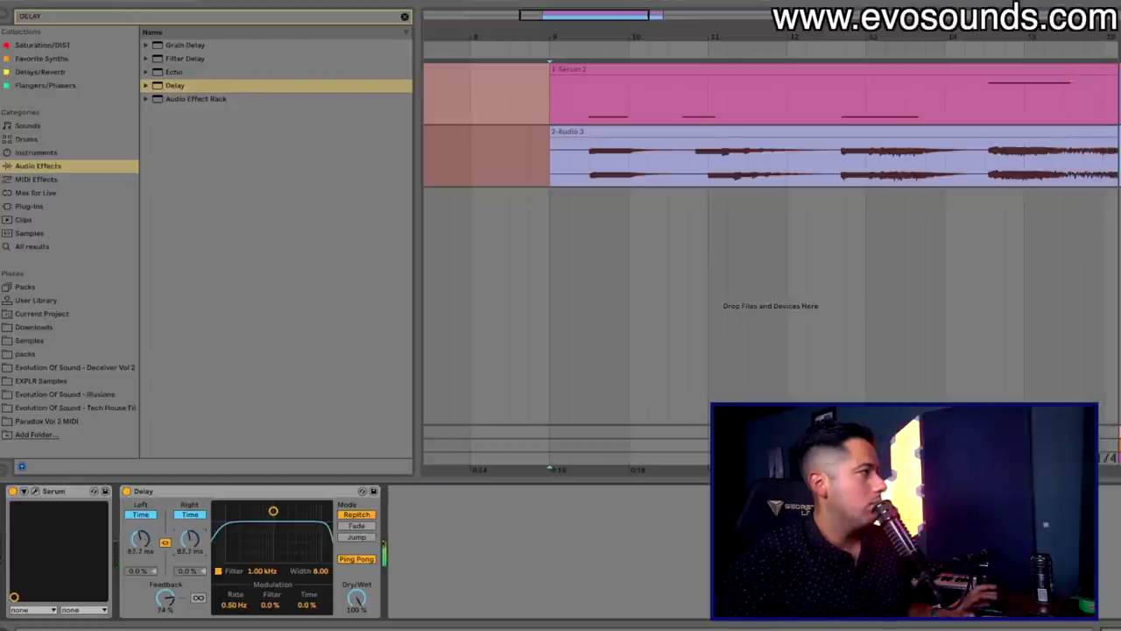
{"action": "left_click_drag", "start_coordinate": [186, 538], "coordinate": [187, 541]}
{"action": "key", "text": "space"}
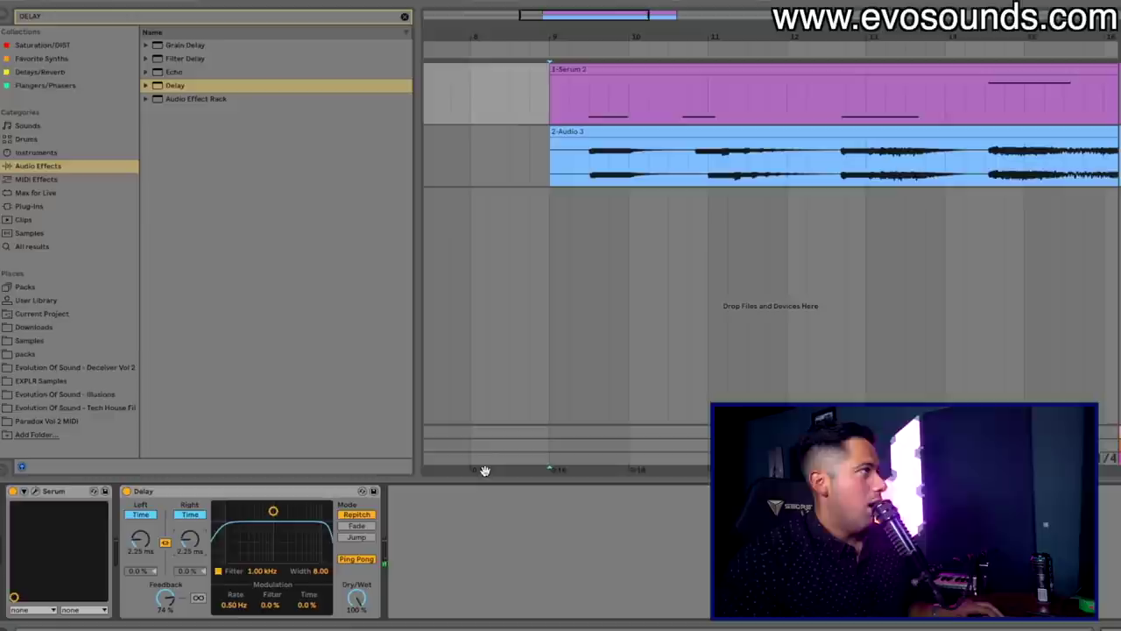
Cut the delay tails out of the new audio recording and move them to the track below it.
{"action": "left_click_drag", "start_coordinate": [584, 13], "coordinate": [635, 125]}
{"action": "left_click", "coordinate": [640, 130]}
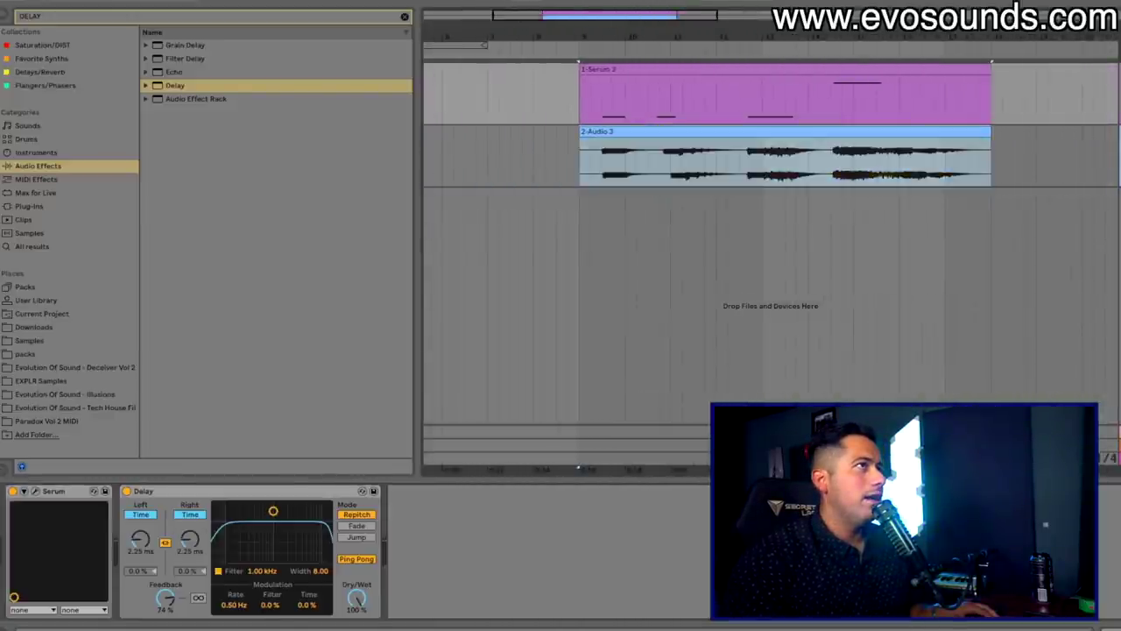
{"action": "left_click", "coordinate": [771, 131]}
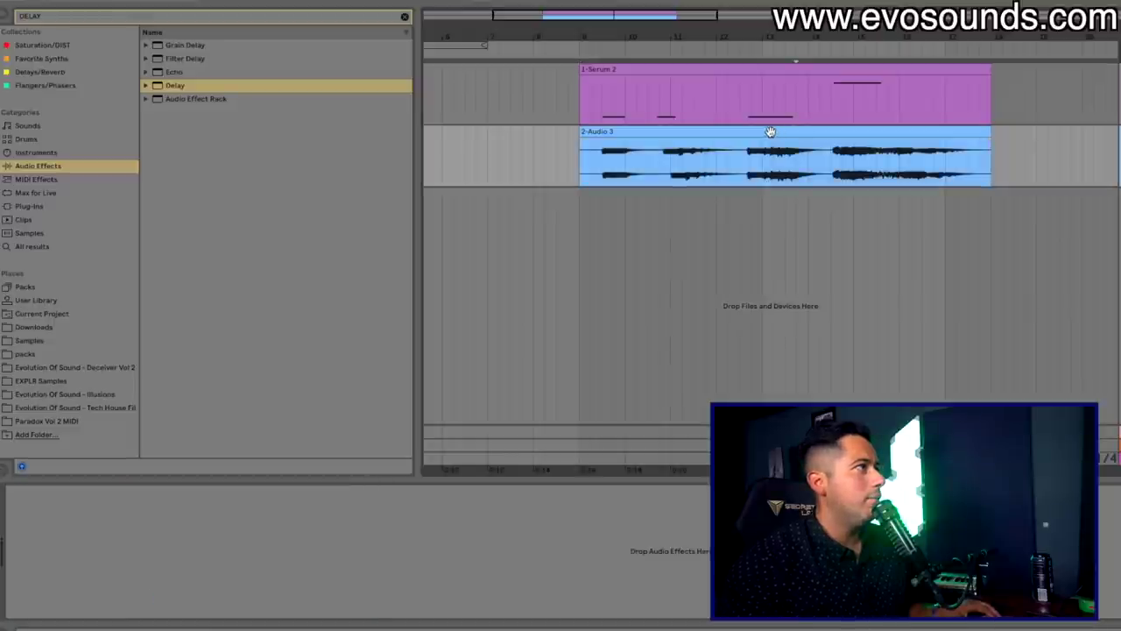
{"action": "left_click_drag", "start_coordinate": [544, 19], "coordinate": [544, 53]}
{"action": "key", "text": "space"}
{"action": "left_click_drag", "start_coordinate": [676, 39], "coordinate": [549, 39]}
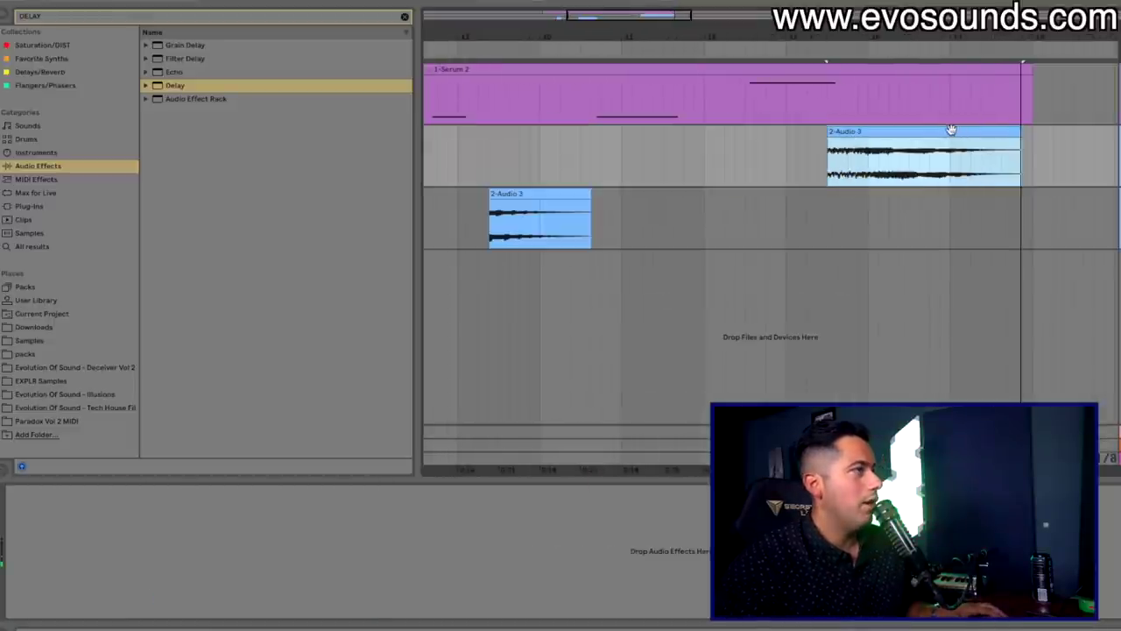
{"action": "left_click_drag", "start_coordinate": [951, 130], "coordinate": [958, 195]}
Extend the first delay-tail clip at both edges to one bar long and play it back.
{"action": "left_click_drag", "start_coordinate": [637, 19], "coordinate": [573, 52]}
{"action": "left_click", "coordinate": [639, 192]}
{"action": "left_click", "coordinate": [678, 213]}
{"action": "left_click", "coordinate": [688, 193]}
{"action": "key", "text": "space"}
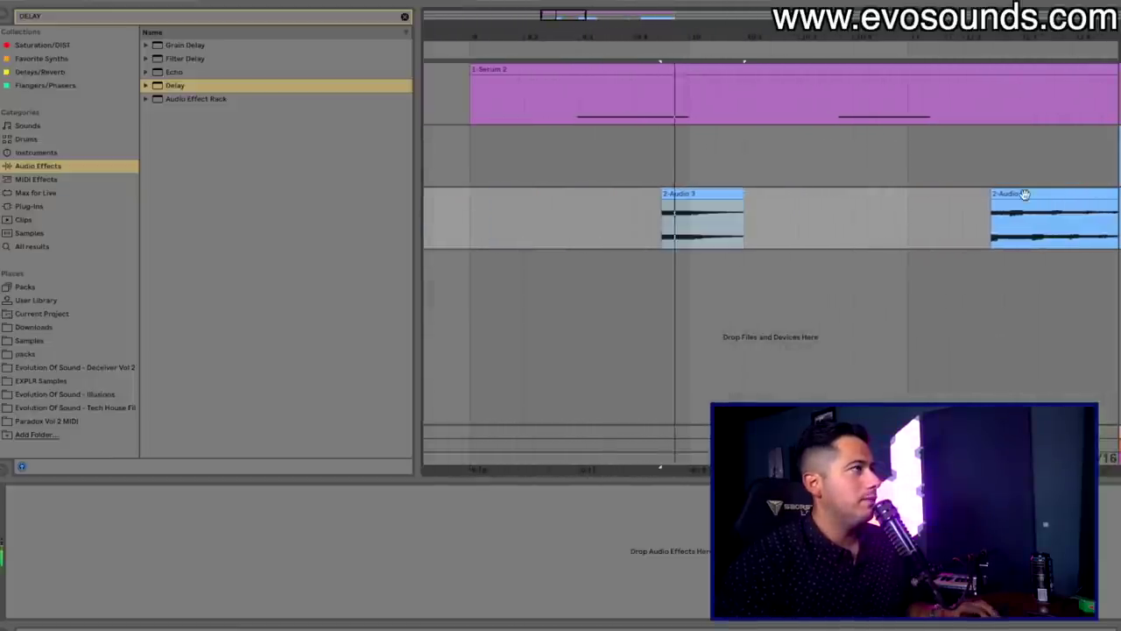
{"action": "left_click_drag", "start_coordinate": [662, 193], "coordinate": [591, 193]}
{"action": "key", "text": "space"}
{"action": "left_click_drag", "start_coordinate": [744, 194], "coordinate": [813, 194]}
{"action": "key", "text": "space"}
{"action": "key", "text": "space"}
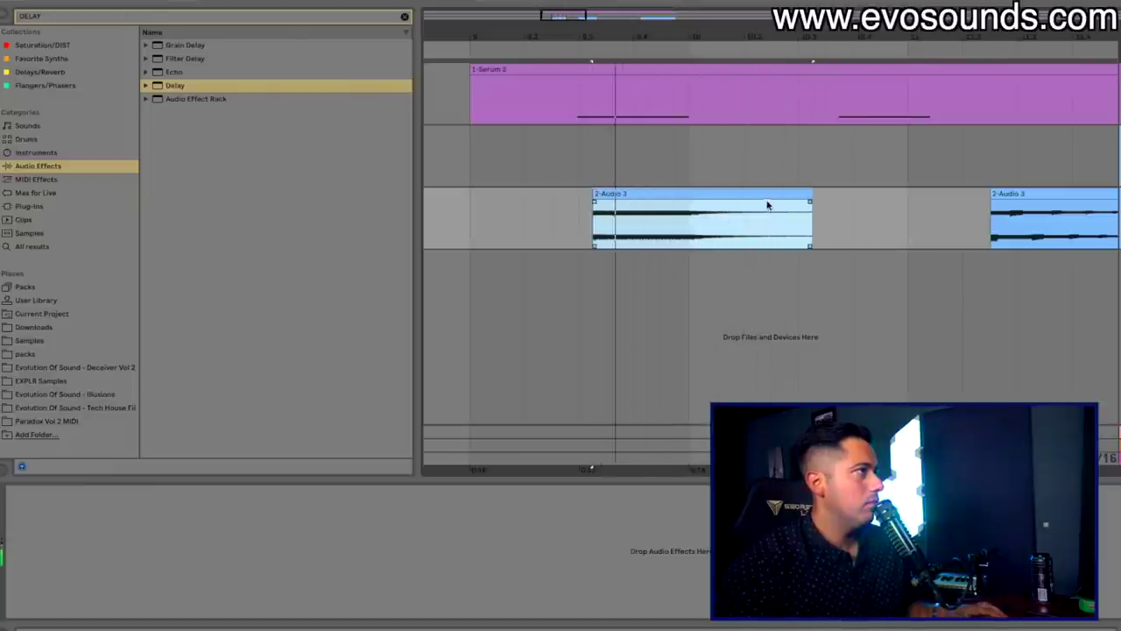
Set the first tail clip's warp mode to Complex Pro with Formants at 0, and audition it at different transpositions.
{"action": "double_click", "coordinate": [707, 191]}
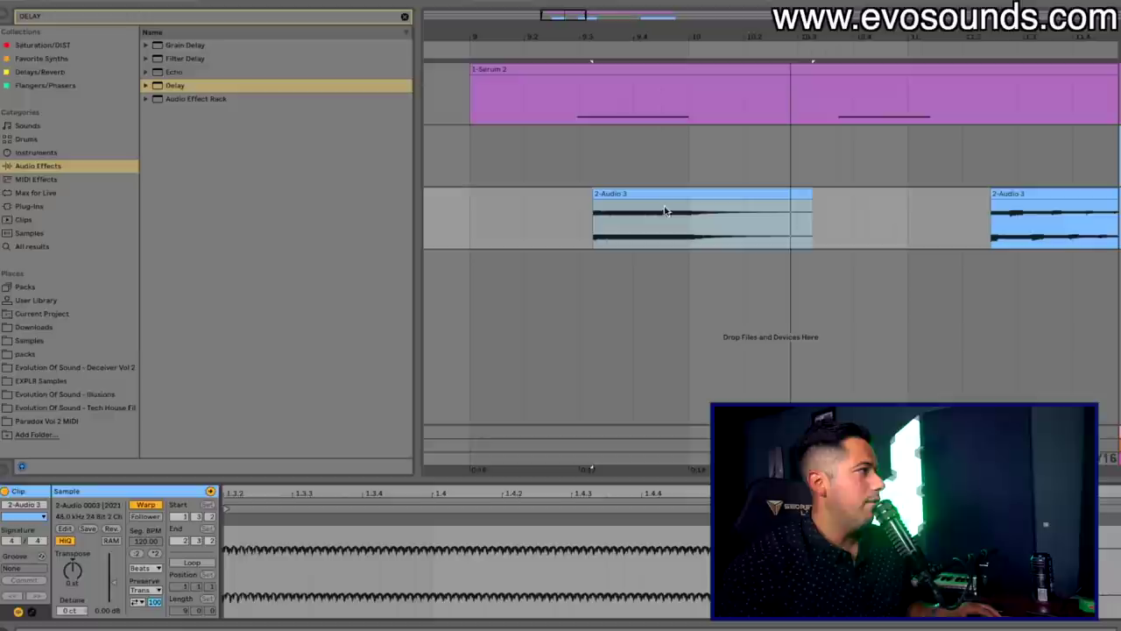
{"action": "left_click", "coordinate": [144, 567]}
{"action": "left_click", "coordinate": [147, 613]}
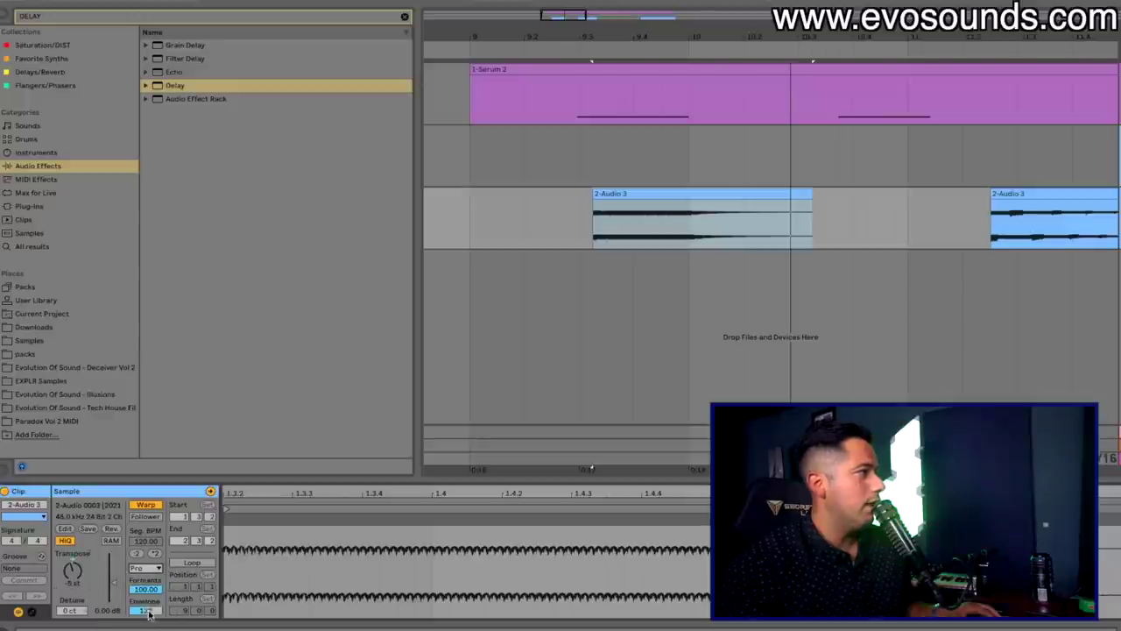
{"action": "key", "text": "space"}
{"action": "key", "text": "space"}
{"action": "key", "text": "space"}
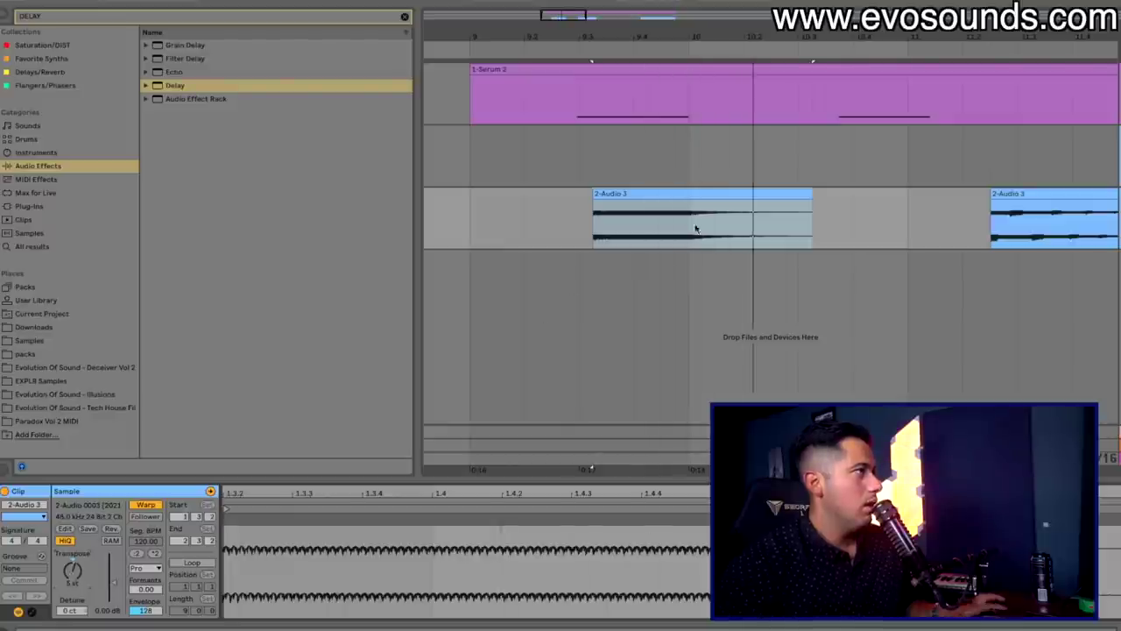
Trim the first tail clip's start to bar 10 and add a fade-in to the second tail clip.
{"action": "left_click_drag", "start_coordinate": [596, 195], "coordinate": [689, 195]}
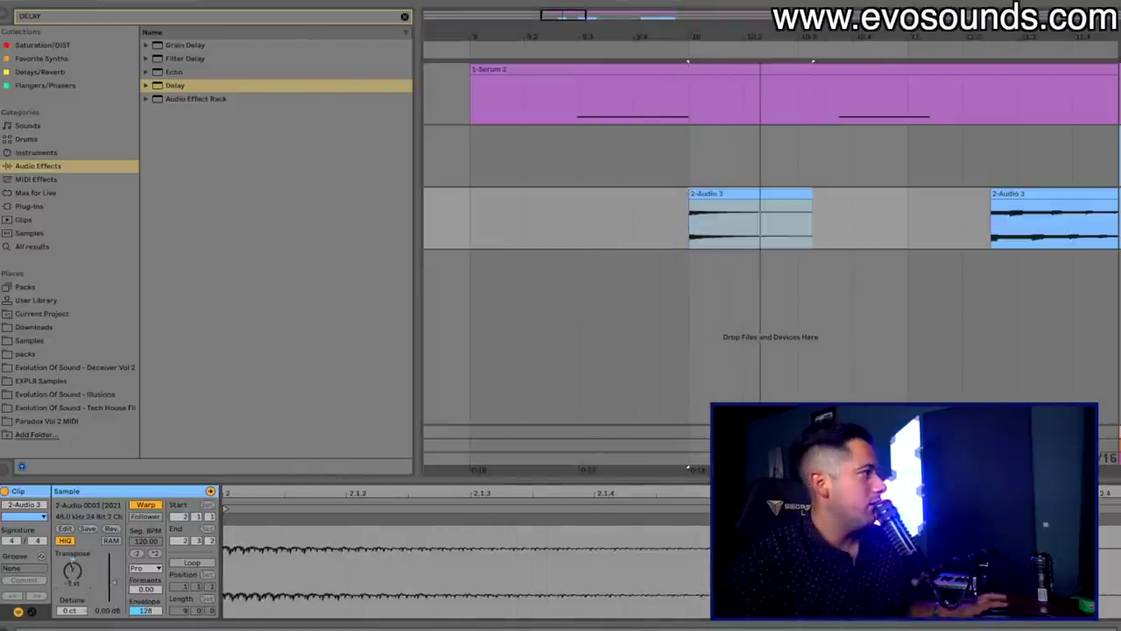
{"action": "scroll", "coordinate": [715, 259], "scroll_direction": "right", "scroll_amount": 3}
{"action": "left_click", "coordinate": [480, 194]}
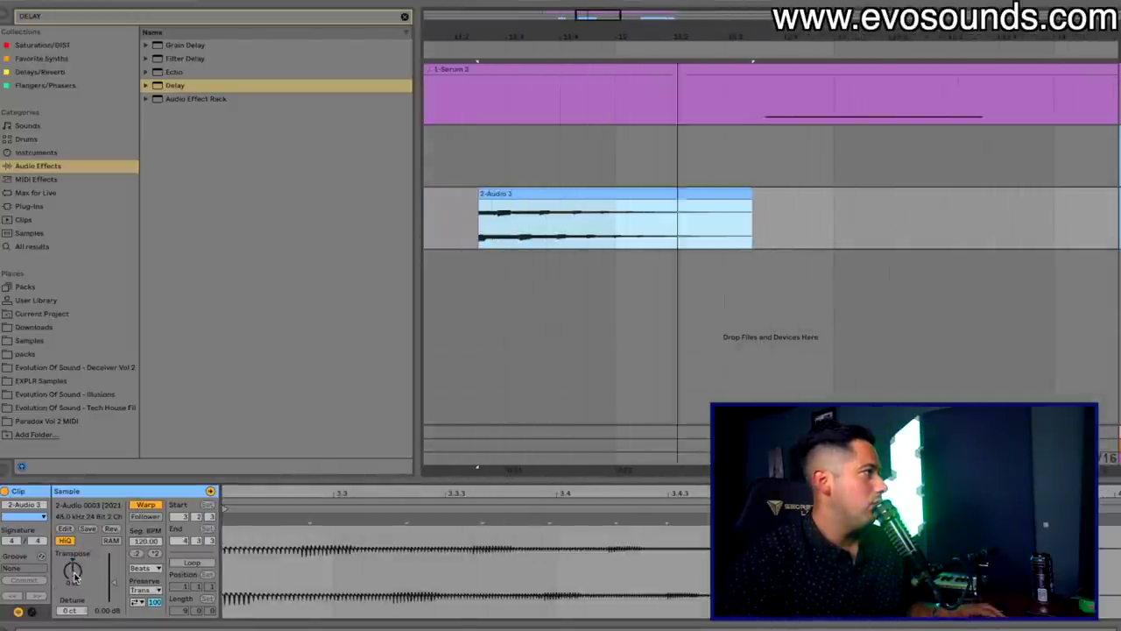
{"action": "left_click_drag", "start_coordinate": [483, 202], "coordinate": [577, 202]}
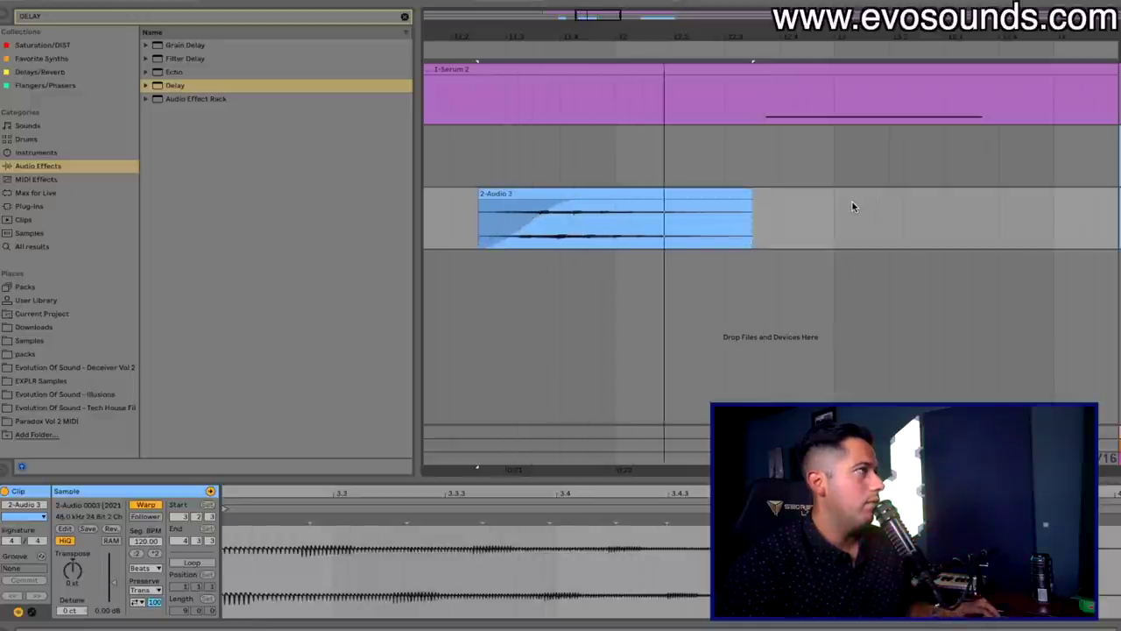
Play the last delay-tail clip and trim its start to bar 16.
{"action": "scroll", "coordinate": [853, 205], "scroll_direction": "right", "scroll_amount": 5}
{"action": "left_click", "coordinate": [581, 197]}
{"action": "key", "text": "space"}
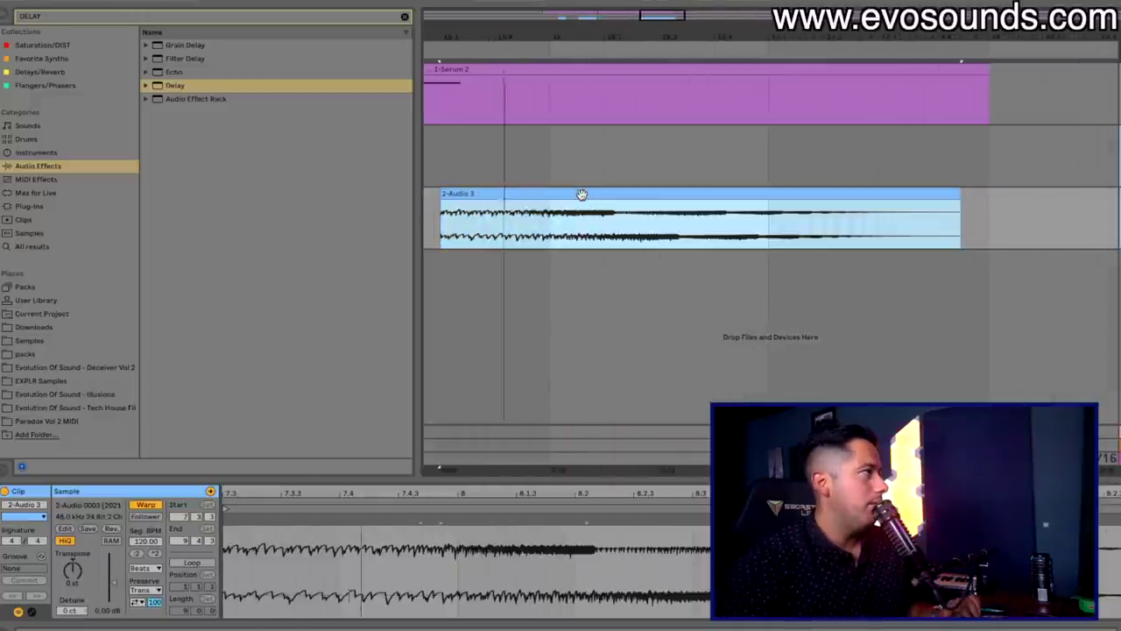
{"action": "left_click_drag", "start_coordinate": [436, 200], "coordinate": [543, 196]}
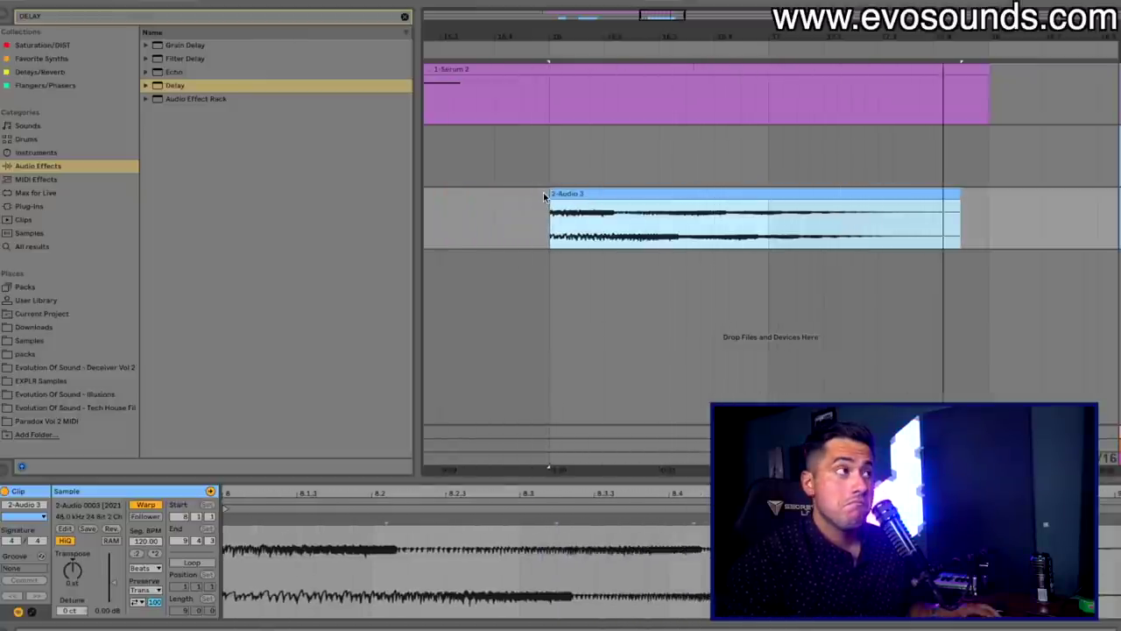
{"action": "left_click_drag", "start_coordinate": [668, 31], "coordinate": [668, 13]}
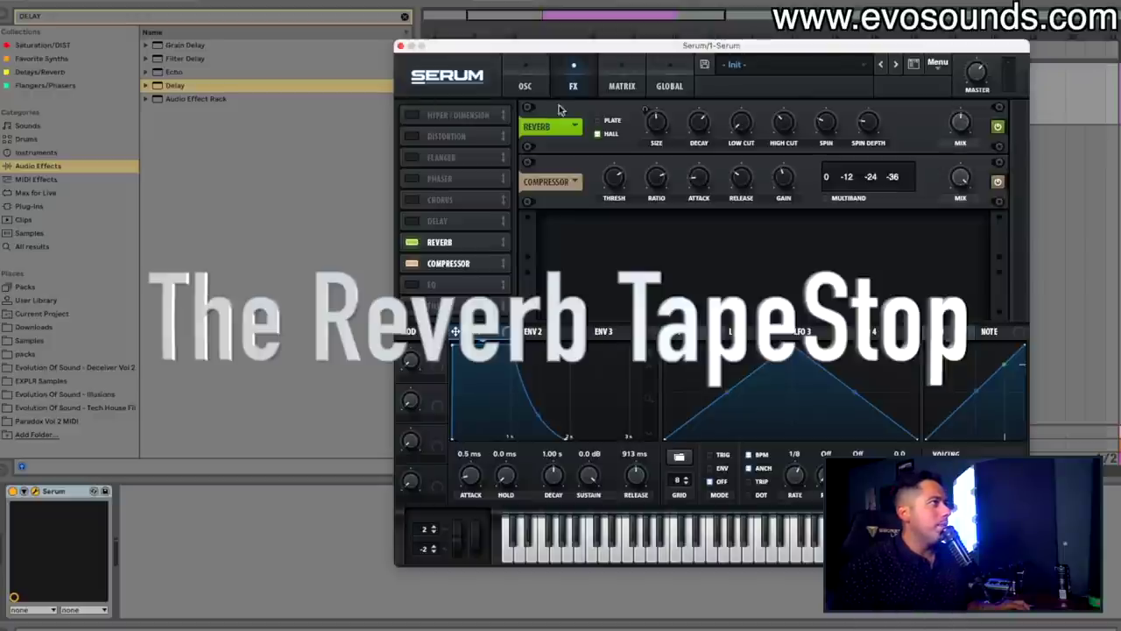
In Serum, sweep the Reverb Size down to 15% and back up, and switch off the Compressor and Reverb.
{"action": "right_click", "coordinate": [656, 122]}
{"action": "left_click", "coordinate": [656, 123]}
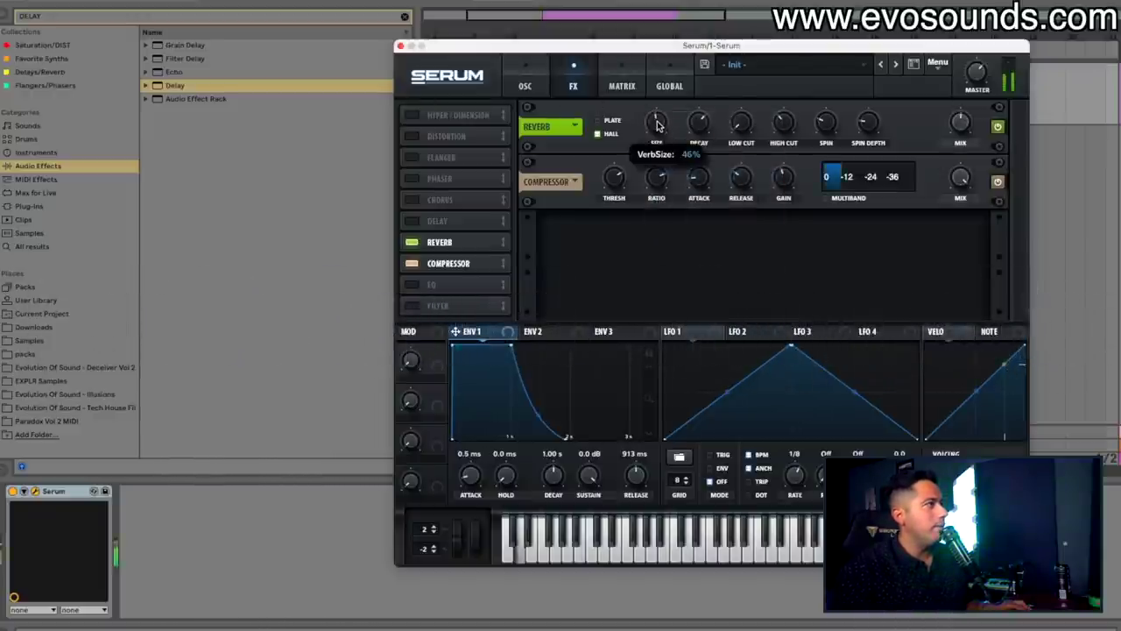
{"action": "left_click_drag", "start_coordinate": [656, 124], "coordinate": [653, 145]}
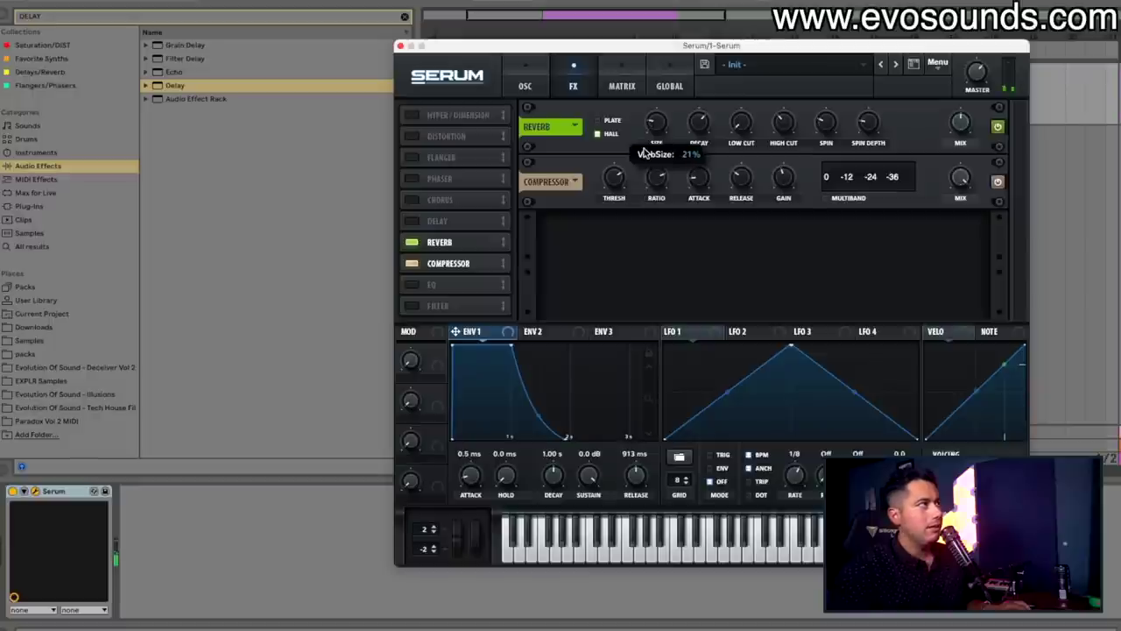
{"action": "mouse_move", "coordinate": [652, 136]}
{"action": "left_mouse_down"}
{"action": "mouse_move", "coordinate": [661, 121]}
{"action": "mouse_move", "coordinate": [685, 130]}
{"action": "mouse_move", "coordinate": [662, 127]}
{"action": "mouse_move", "coordinate": [674, 103]}
{"action": "mouse_move", "coordinate": [667, 136]}
{"action": "mouse_move", "coordinate": [679, 90]}
{"action": "mouse_move", "coordinate": [658, 158]}
{"action": "mouse_move", "coordinate": [677, 105]}
{"action": "mouse_move", "coordinate": [696, 138]}
{"action": "mouse_move", "coordinate": [664, 124]}
{"action": "left_mouse_up"}
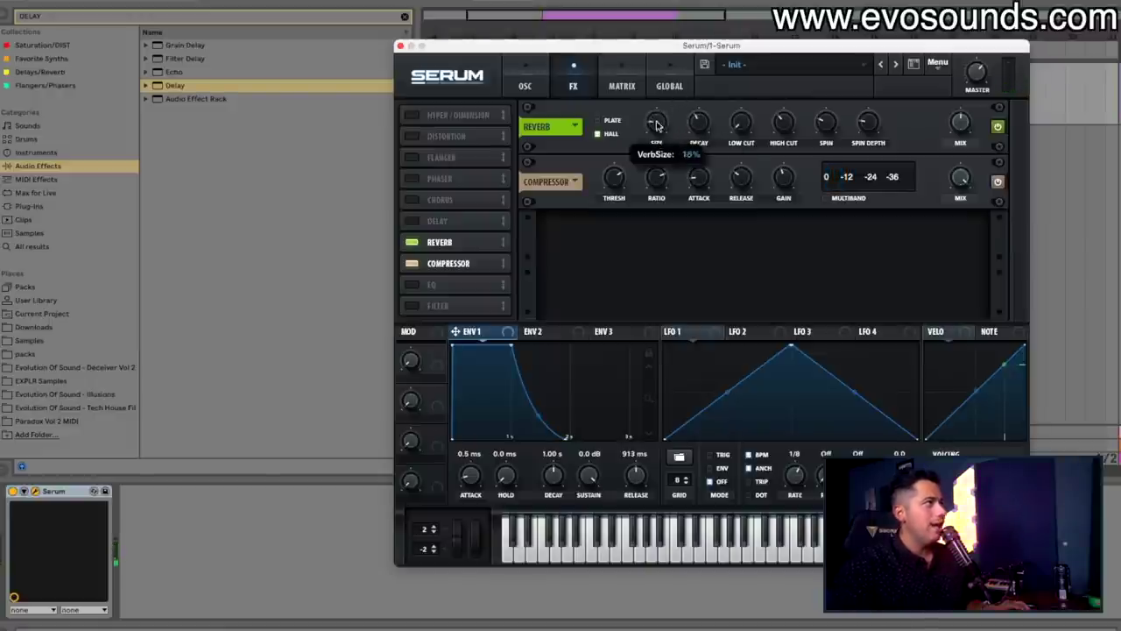
{"action": "left_click_drag", "start_coordinate": [660, 126], "coordinate": [679, 77]}
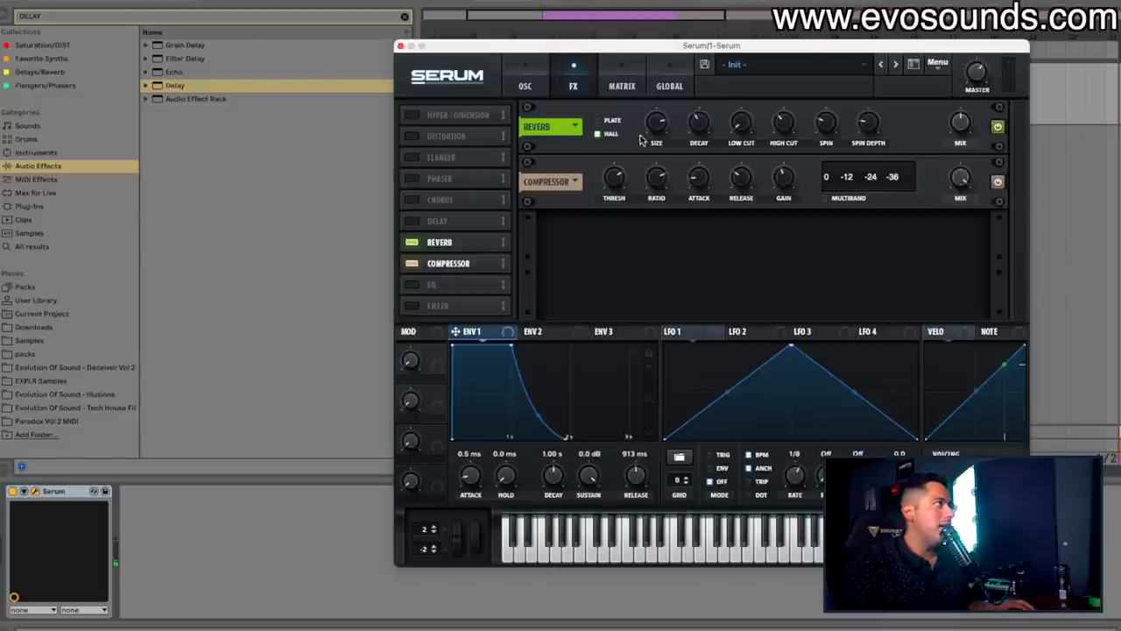
{"action": "left_click", "coordinate": [413, 264]}
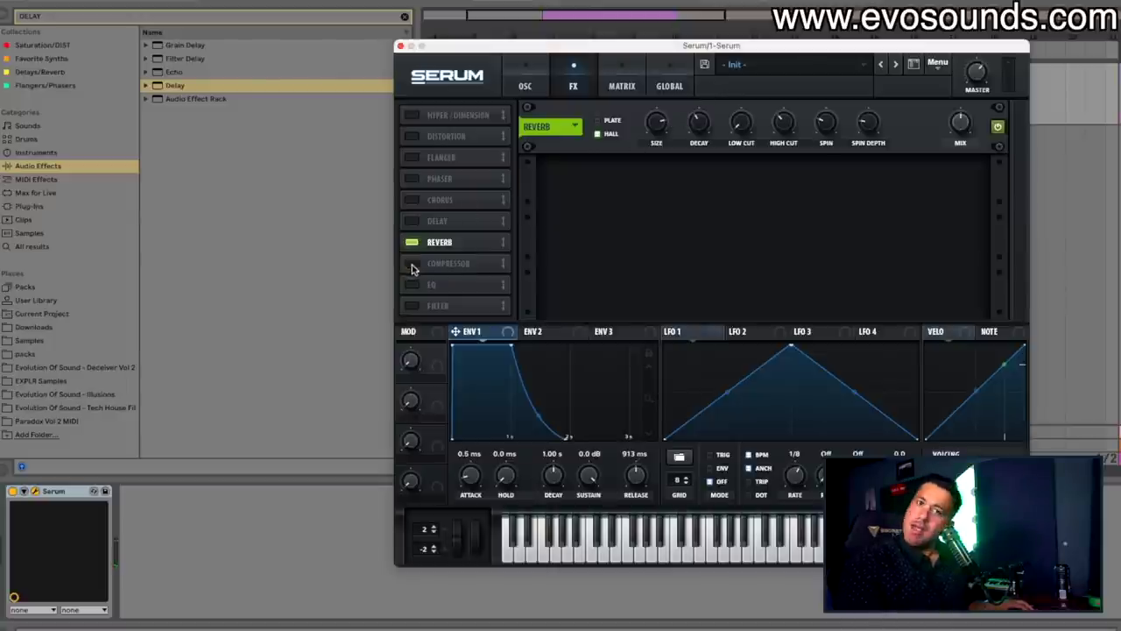
{"action": "left_click", "coordinate": [411, 243]}
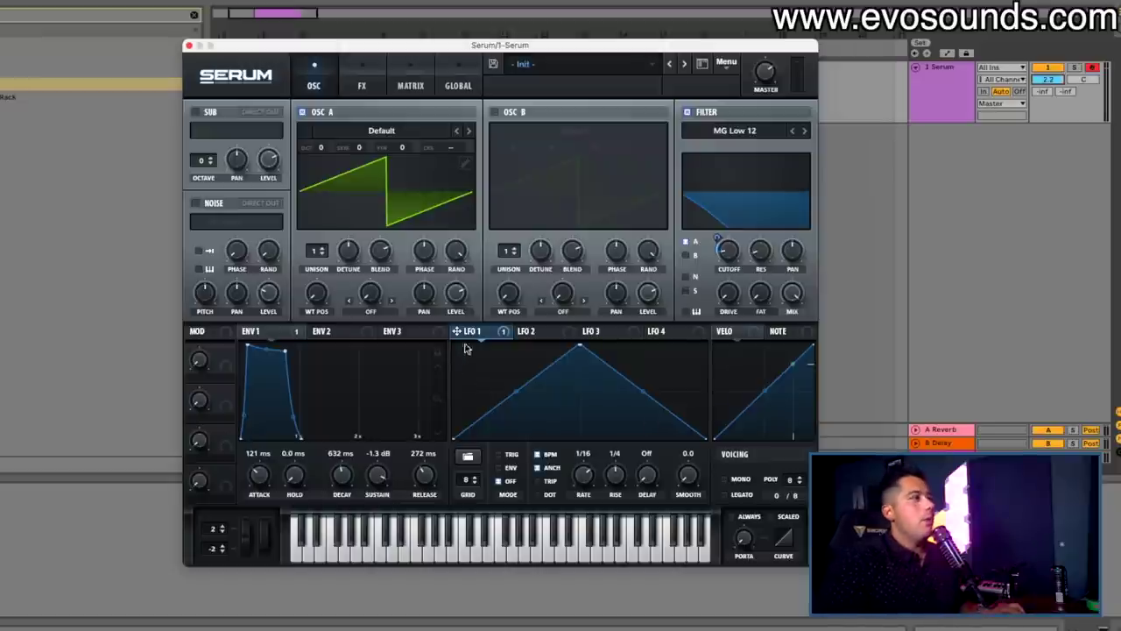
Assign LFO 1 to oscillator A's coarse pitch and phase, and enable Mono voicing with Legato.
{"action": "left_click_drag", "start_coordinate": [481, 334], "coordinate": [417, 150]}
{"action": "left_click_drag", "start_coordinate": [480, 334], "coordinate": [423, 252]}
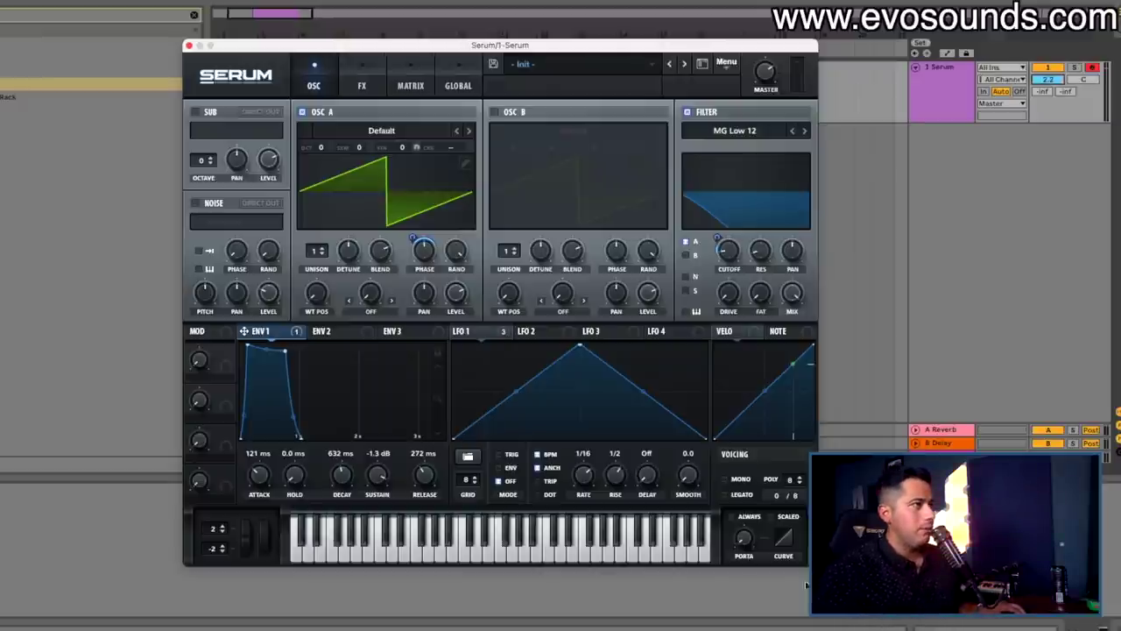
{"action": "left_click", "coordinate": [740, 480]}
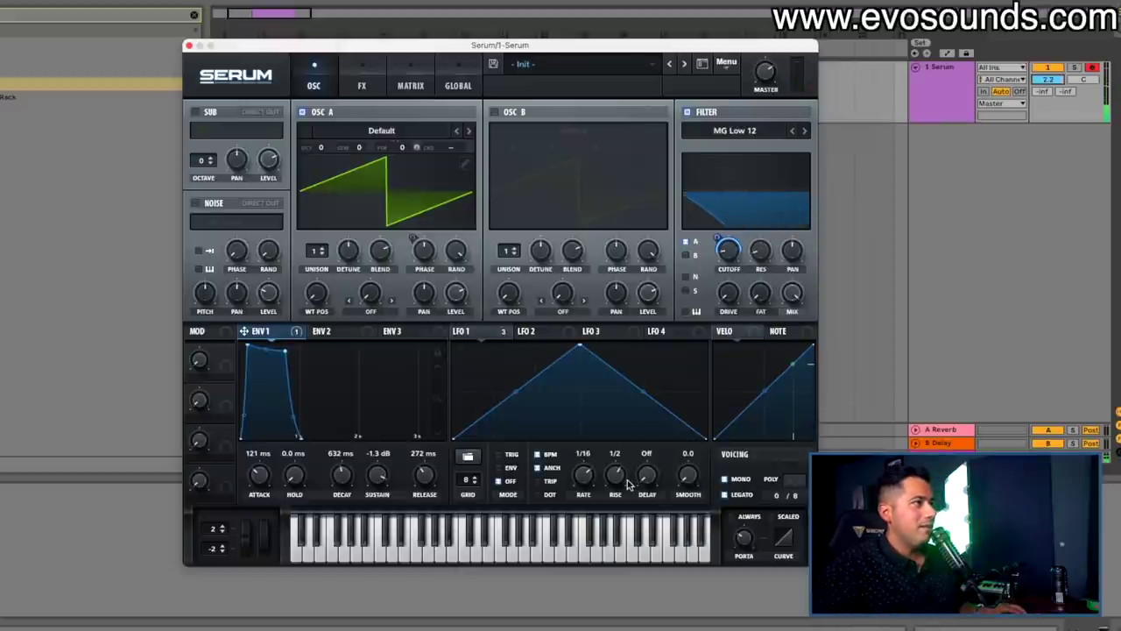
Set LFO 1's rate to 1/32 and its delay to 1/2, with Rise switched off.
{"action": "left_click_drag", "start_coordinate": [594, 477], "coordinate": [593, 472]}
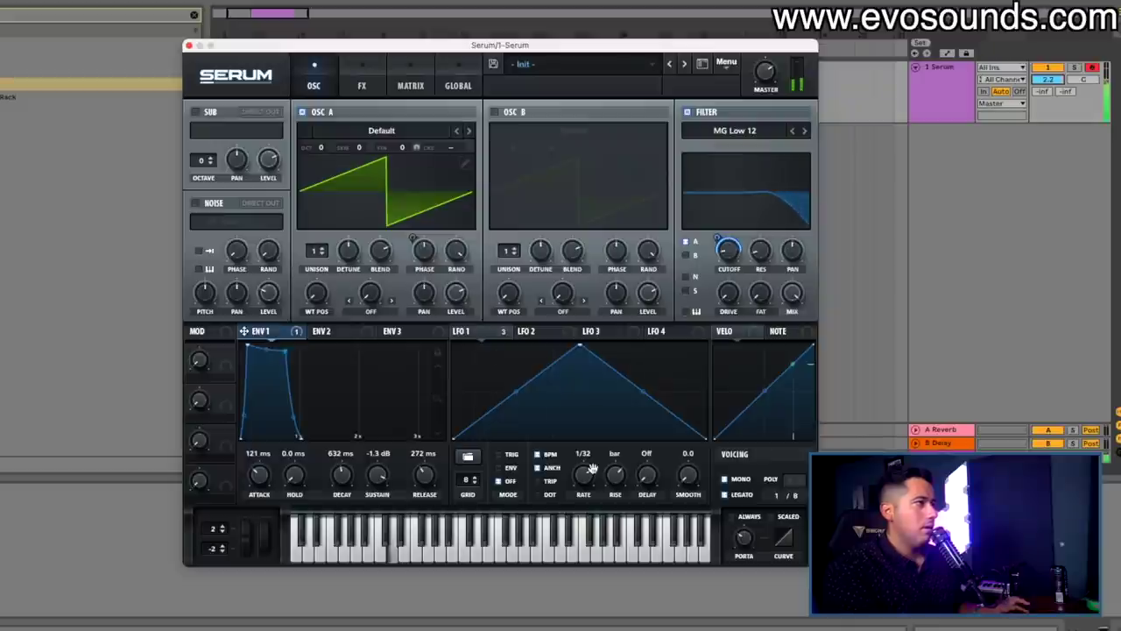
{"action": "left_click_drag", "start_coordinate": [647, 476], "coordinate": [648, 460]}
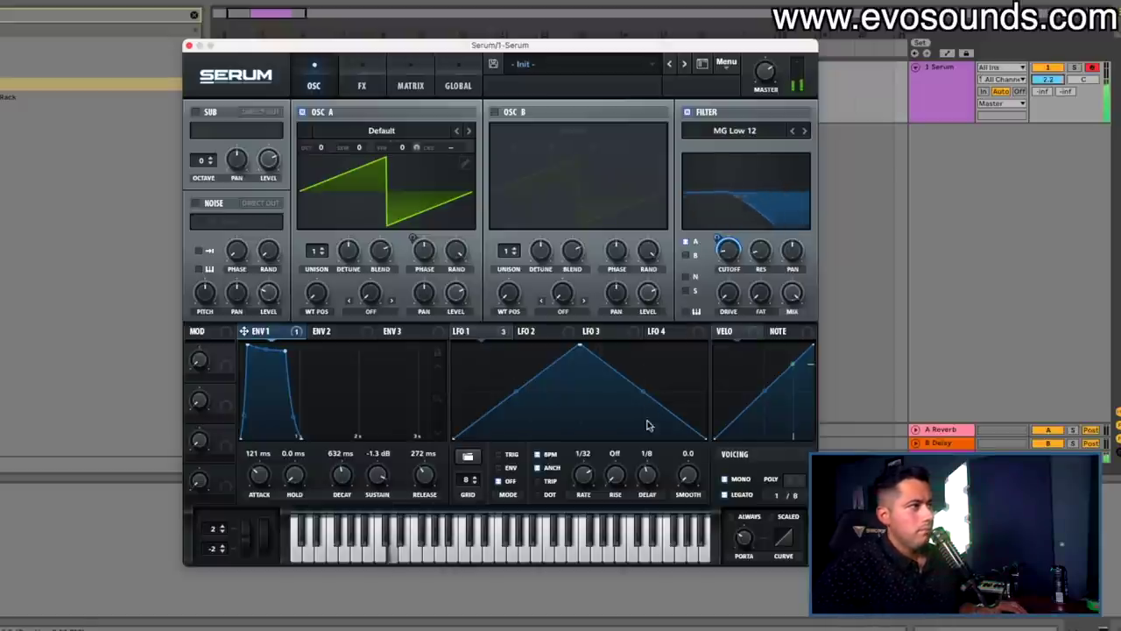
{"action": "left_click_drag", "start_coordinate": [650, 468], "coordinate": [658, 454]}
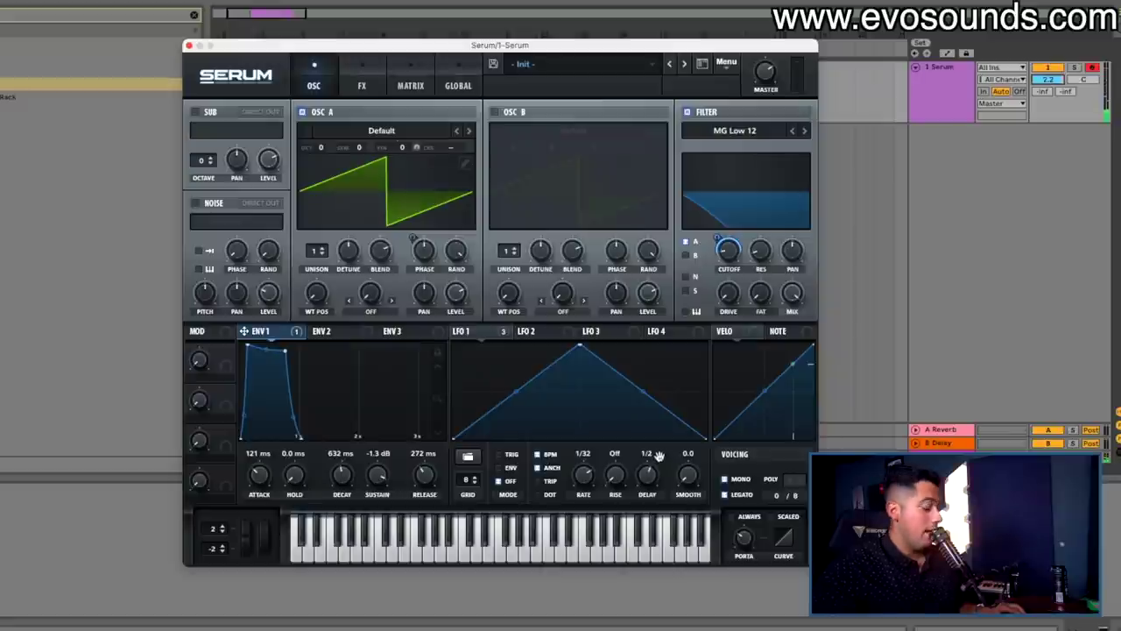
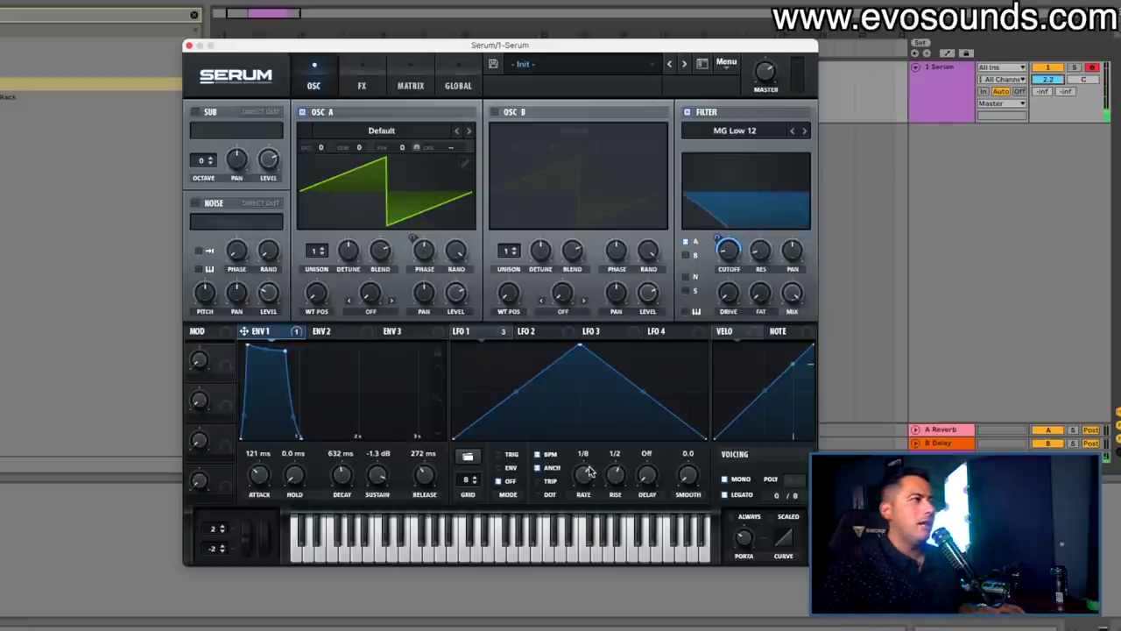
Switch LFO 1 from tempo sync to free time, reset its Rise to 0.0 s, and set its rate to 20.4 Hz.
{"action": "left_click", "coordinate": [552, 455]}
{"action": "left_click_drag", "start_coordinate": [569, 463], "coordinate": [570, 474]}
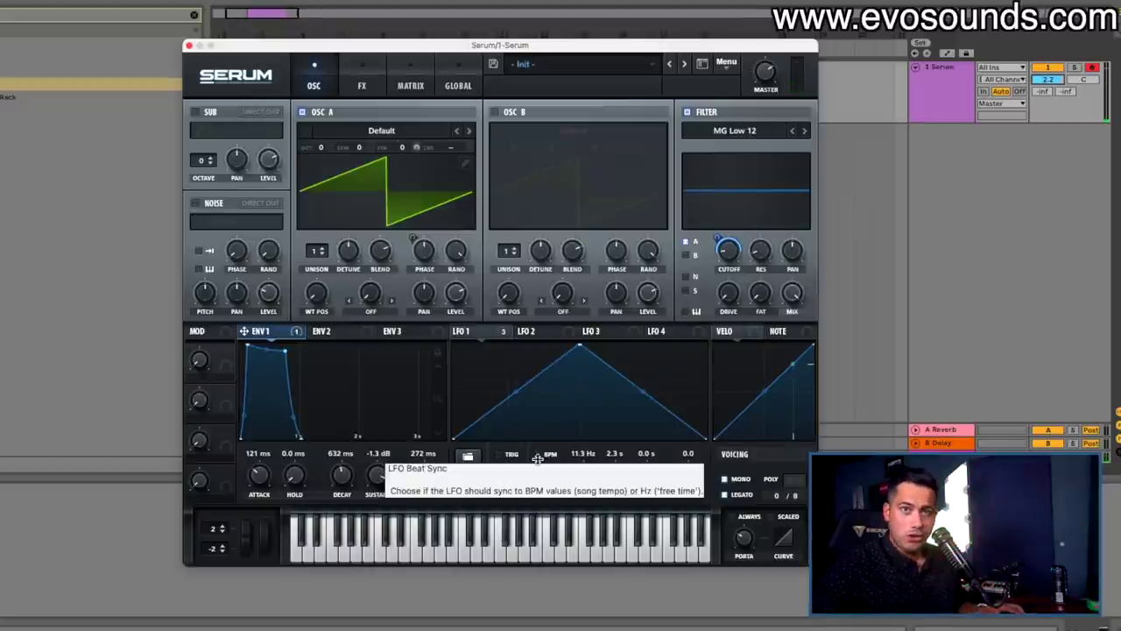
{"action": "left_click_drag", "start_coordinate": [581, 474], "coordinate": [581, 468]}
{"action": "double_click", "coordinate": [615, 474]}
{"action": "double_click", "coordinate": [585, 476]}
{"action": "left_click", "coordinate": [361, 335]}
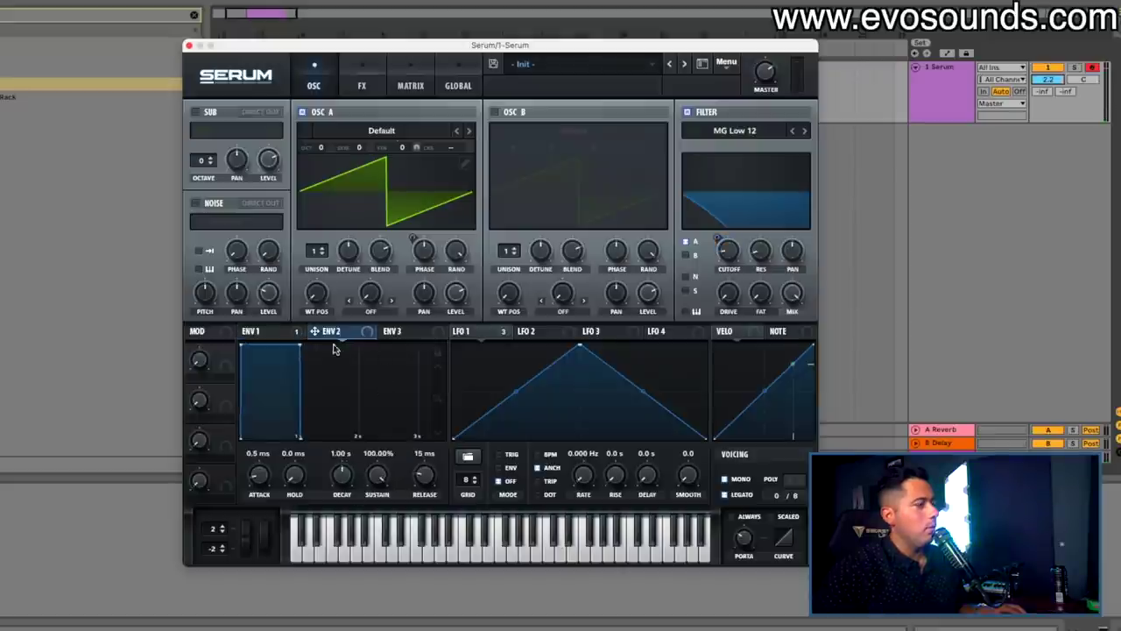
{"action": "left_click_drag", "start_coordinate": [582, 474], "coordinate": [604, 398]}
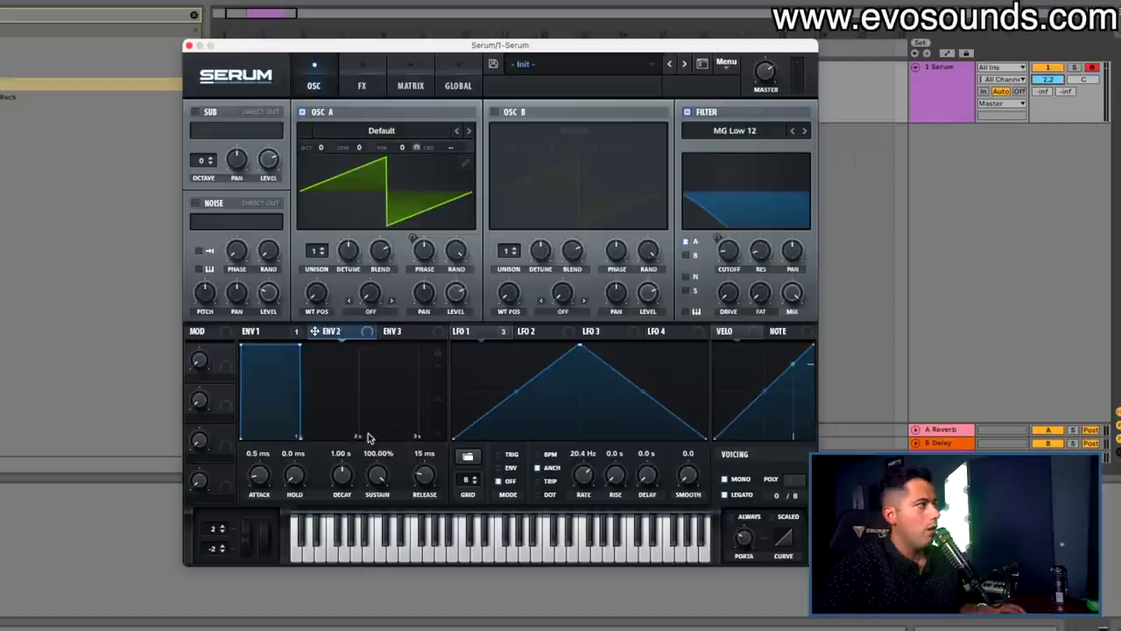
Set Envelope 2's sustain to 0% and decay to 2.34 s, and assign it to LFO 1's rate.
{"action": "left_click_drag", "start_coordinate": [376, 467], "coordinate": [350, 613]}
{"action": "left_click_drag", "start_coordinate": [343, 480], "coordinate": [580, 480]}
{"action": "left_click_drag", "start_coordinate": [343, 489], "coordinate": [346, 468]}
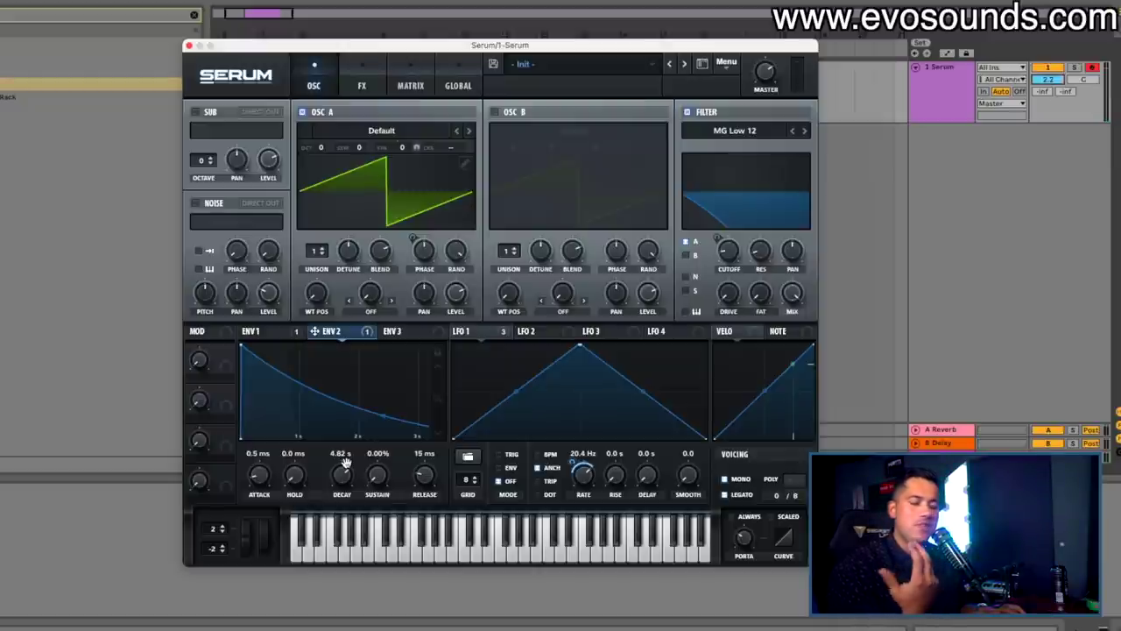
{"action": "left_click_drag", "start_coordinate": [344, 468], "coordinate": [344, 517]}
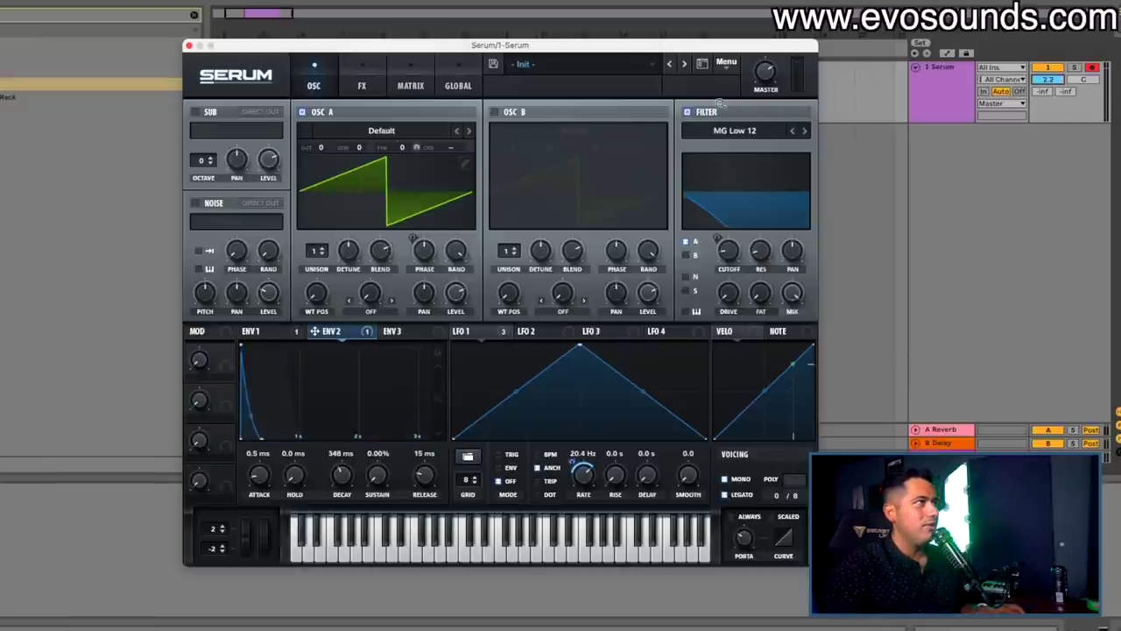
{"action": "left_click_drag", "start_coordinate": [320, 466], "coordinate": [344, 451]}
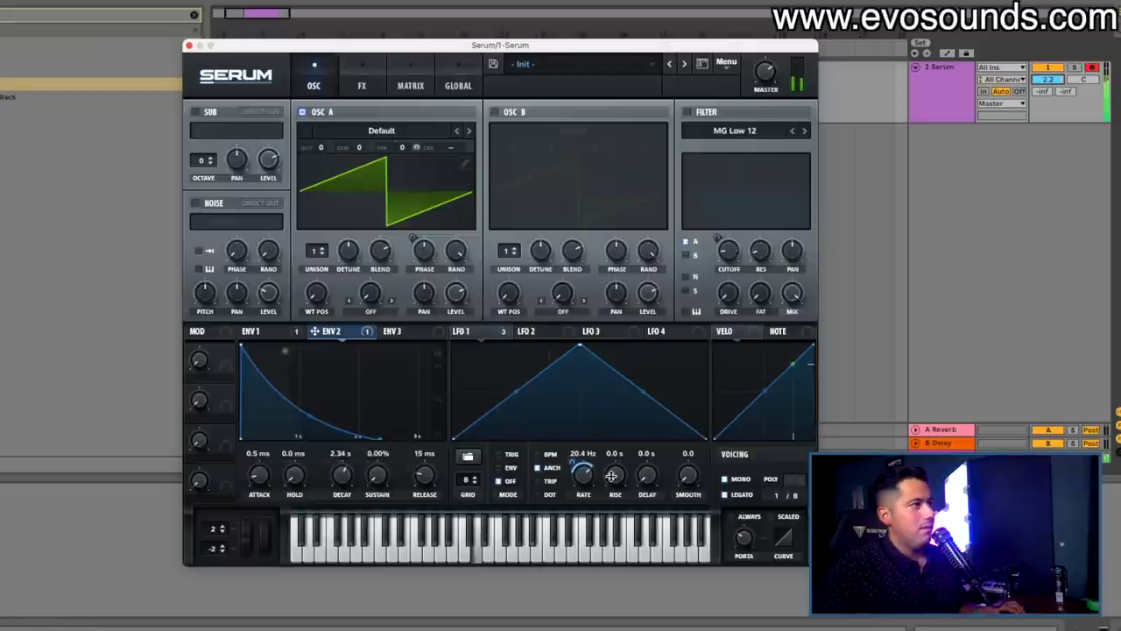
{"action": "left_click_drag", "start_coordinate": [616, 449], "coordinate": [612, 474]}
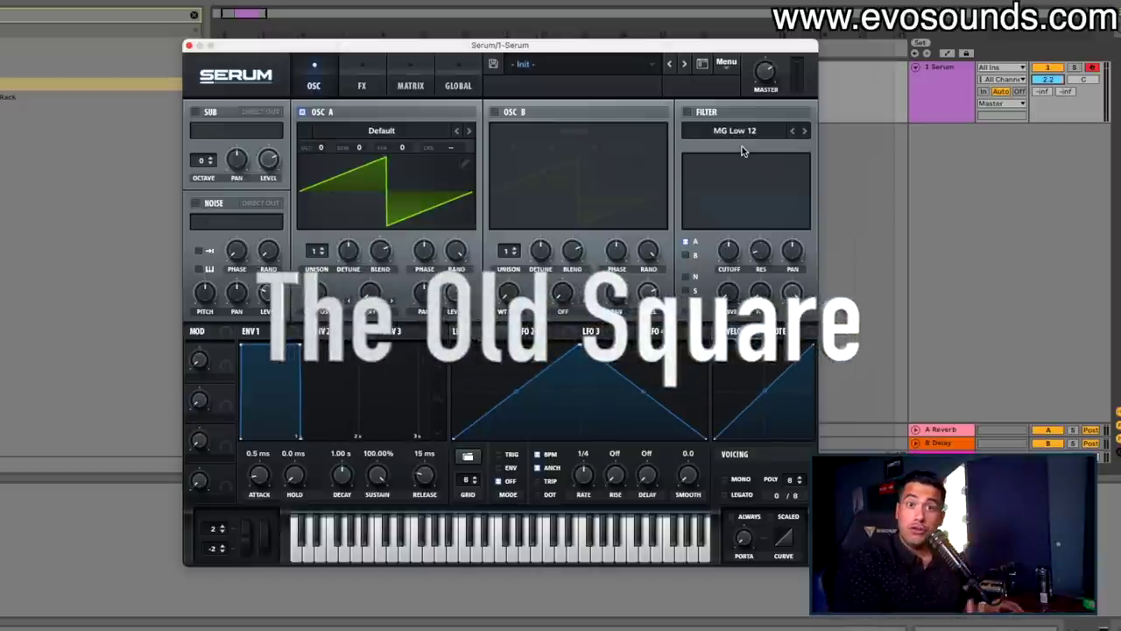
Load the Analog wavetable Basic Shapes in oscillator A and assign LFO 1 to its octave.
{"action": "left_click", "coordinate": [370, 143]}
{"action": "mouse_move", "coordinate": [373, 151]}
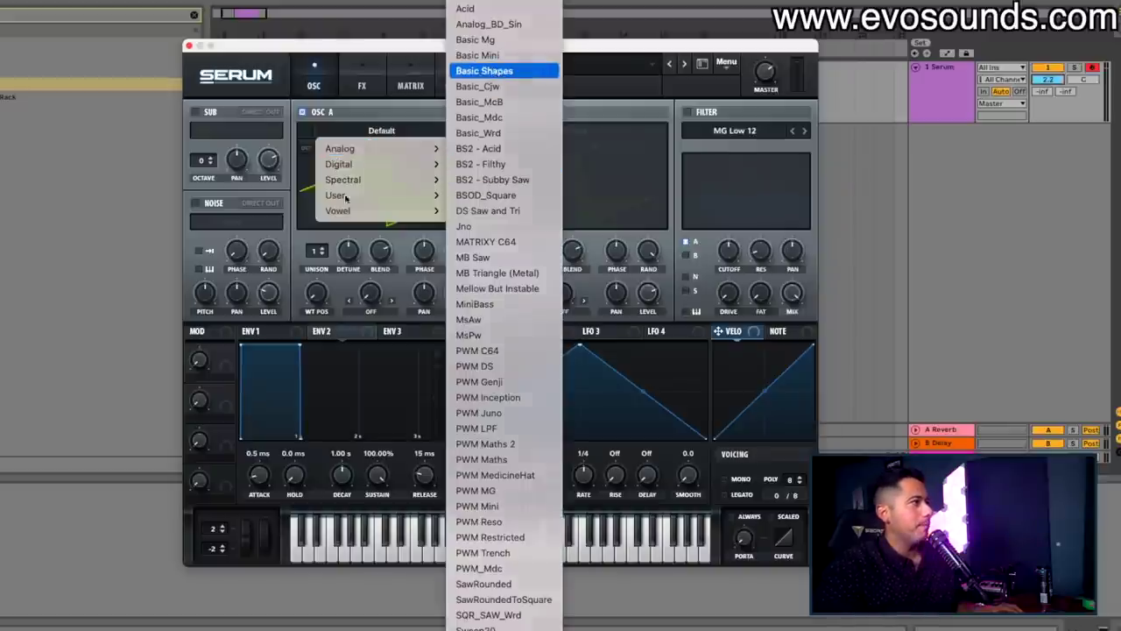
{"action": "left_click", "coordinate": [485, 70]}
{"action": "left_click_drag", "start_coordinate": [473, 331], "coordinate": [322, 207]}
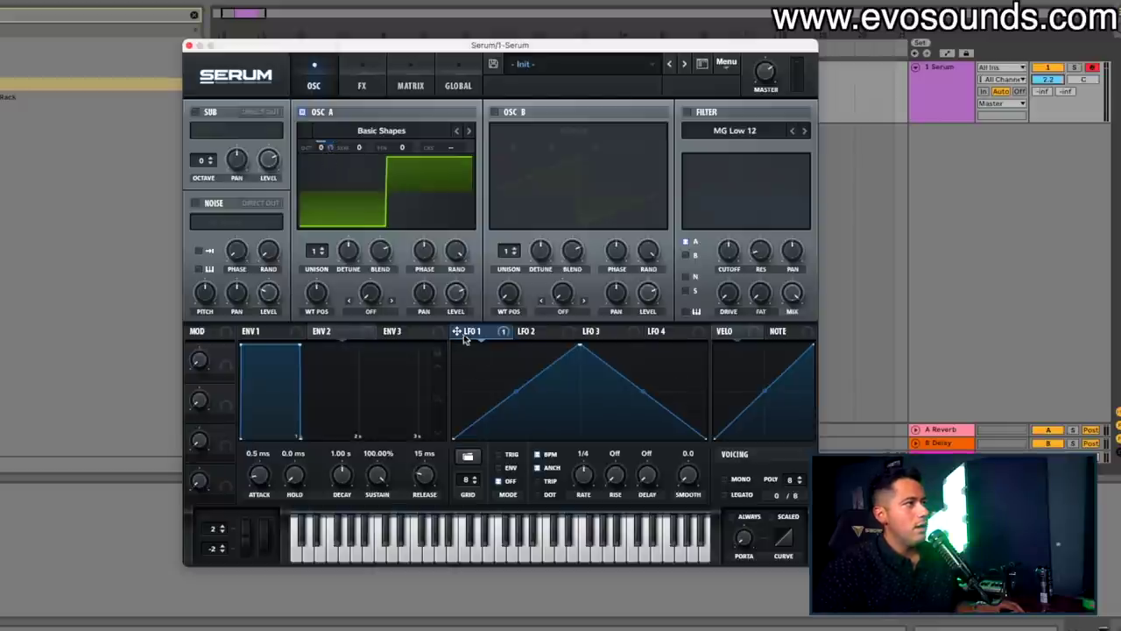
Give LFO 1 the basic square shape and set its rate to 1/32.
{"action": "right_click", "coordinate": [452, 438]}
{"action": "mouse_move", "coordinate": [478, 457]}
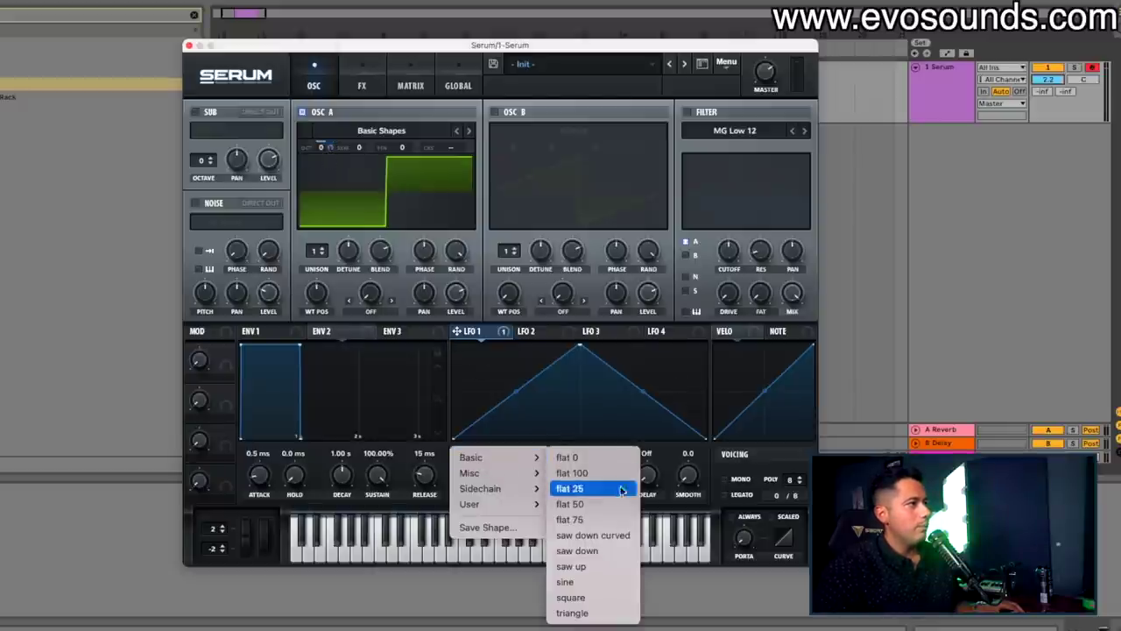
{"action": "left_click", "coordinate": [588, 597]}
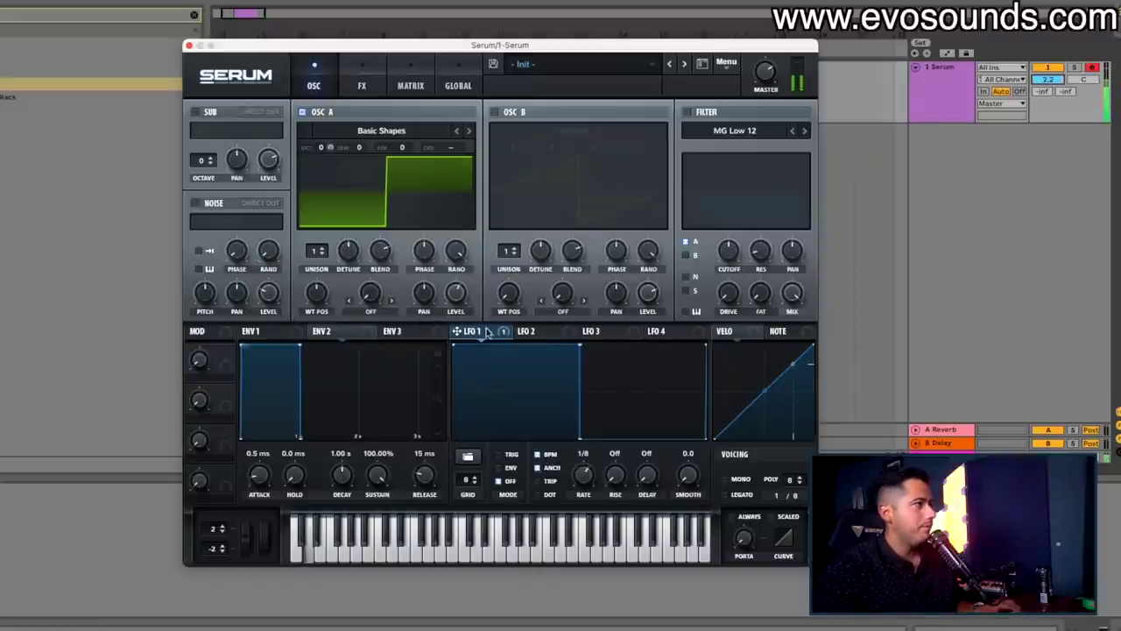
{"action": "left_click_drag", "start_coordinate": [584, 474], "coordinate": [583, 466]}
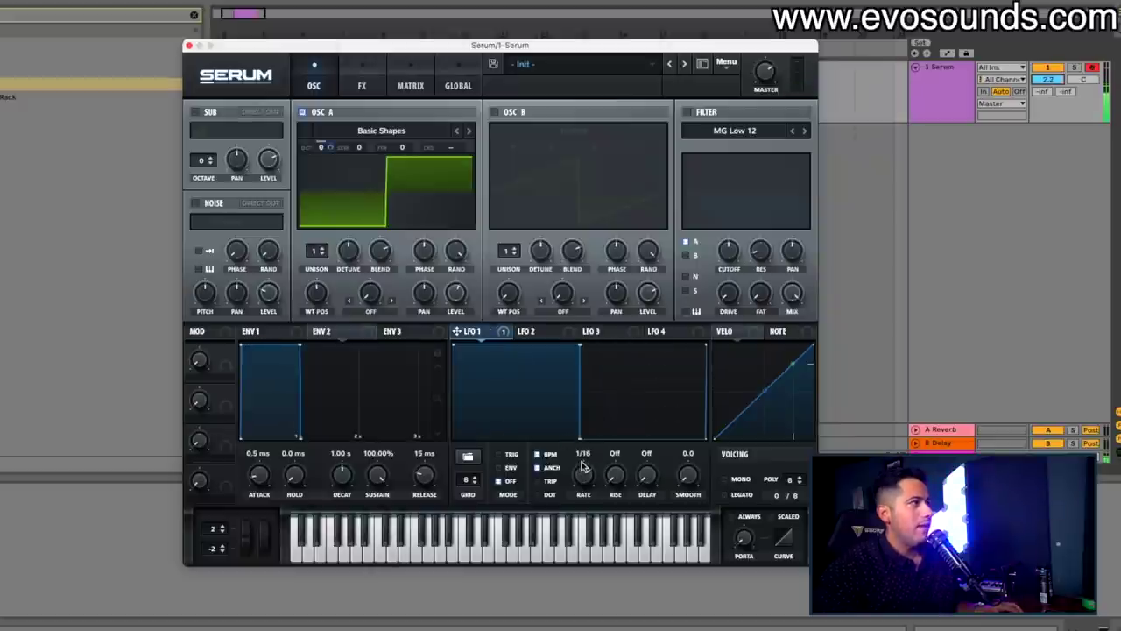
{"action": "left_click_drag", "start_coordinate": [579, 473], "coordinate": [578, 466]}
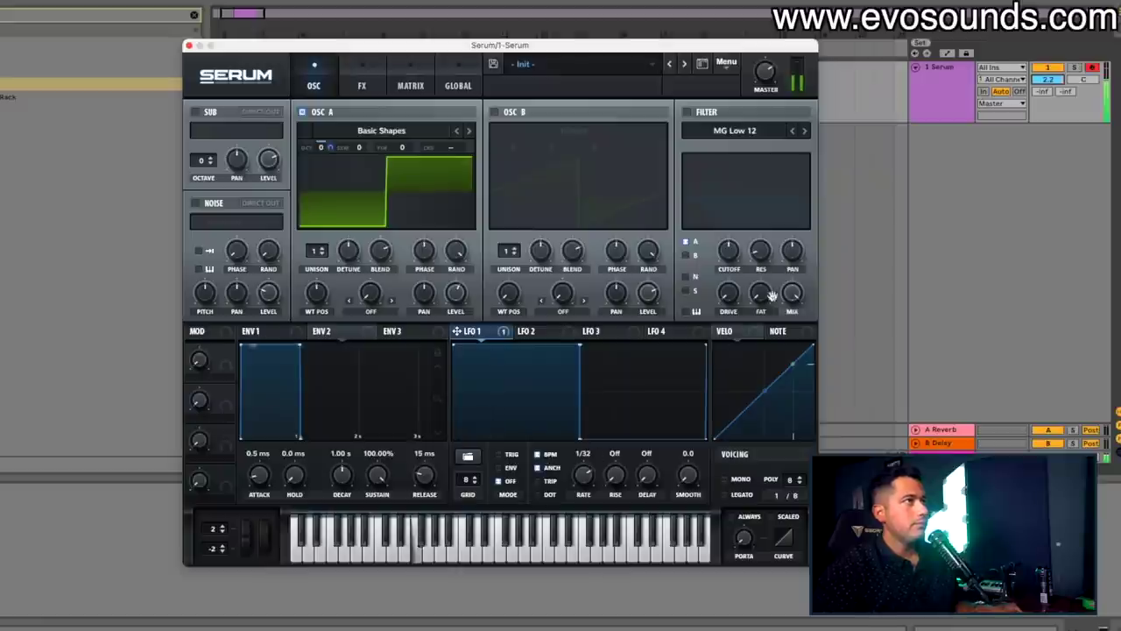
Switch on Reverb and set the release of Envelope 2 to 1.30 s and of Envelope 1 to 2.36 s.
{"action": "left_click", "coordinate": [361, 82]}
{"action": "left_click", "coordinate": [202, 263]}
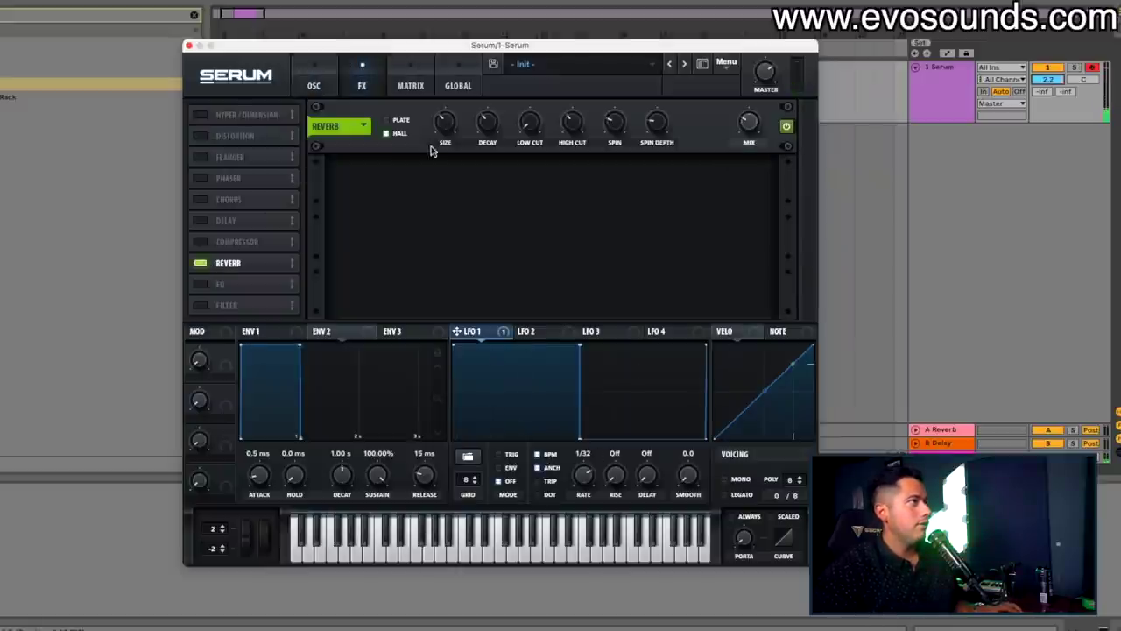
{"action": "left_click_drag", "start_coordinate": [424, 476], "coordinate": [430, 443]}
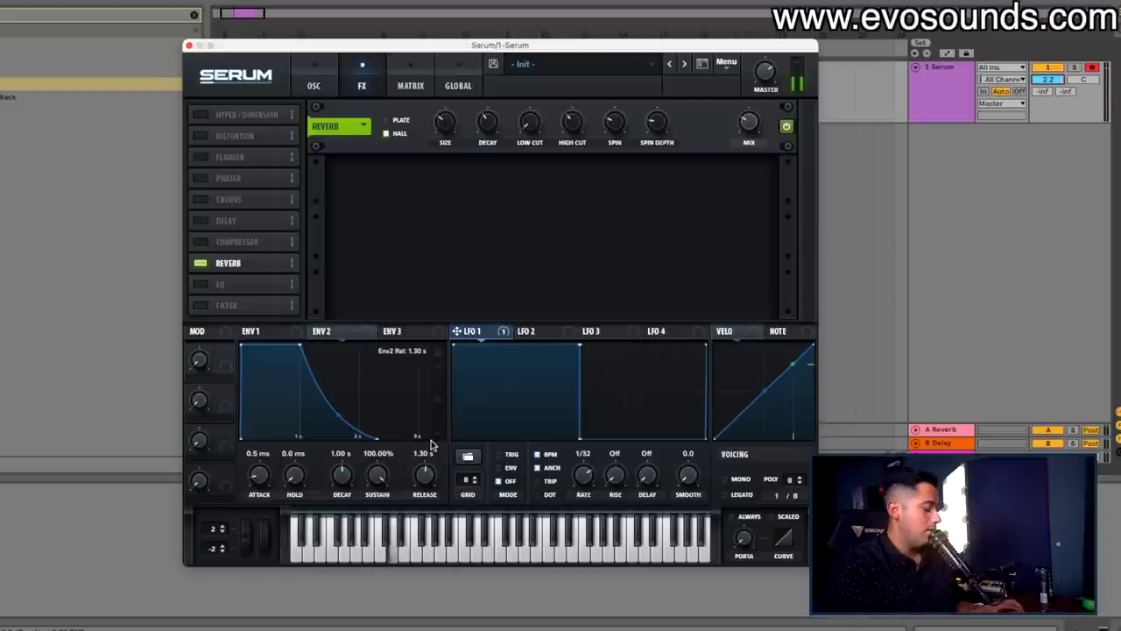
{"action": "left_click", "coordinate": [301, 334]}
{"action": "left_click_drag", "start_coordinate": [422, 476], "coordinate": [432, 446]}
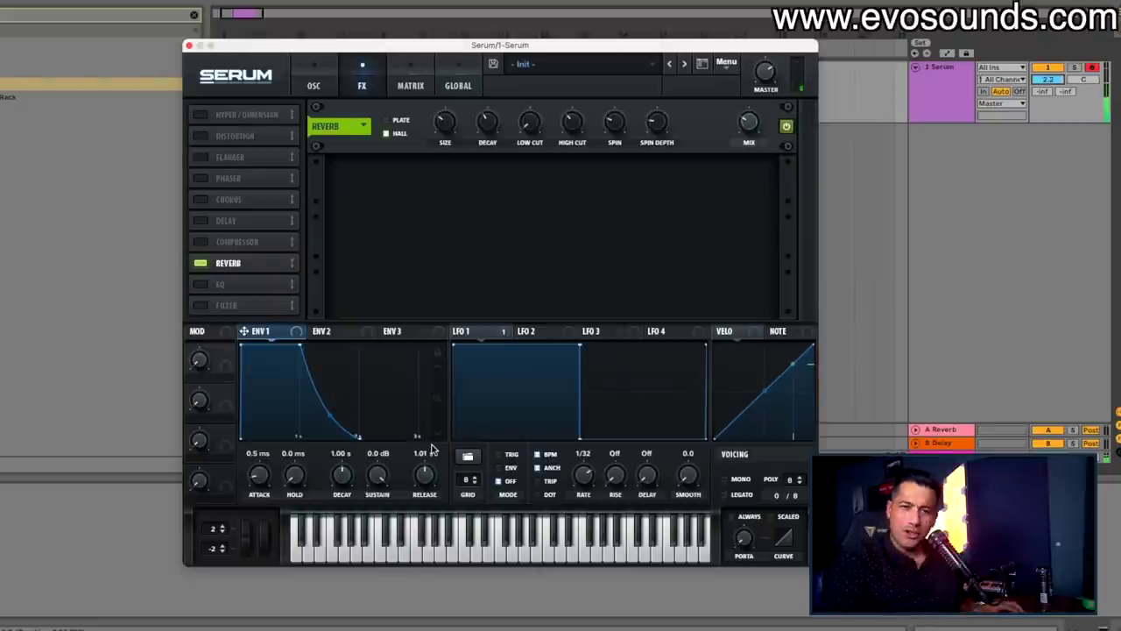
{"action": "left_click_drag", "start_coordinate": [434, 462], "coordinate": [444, 456]}
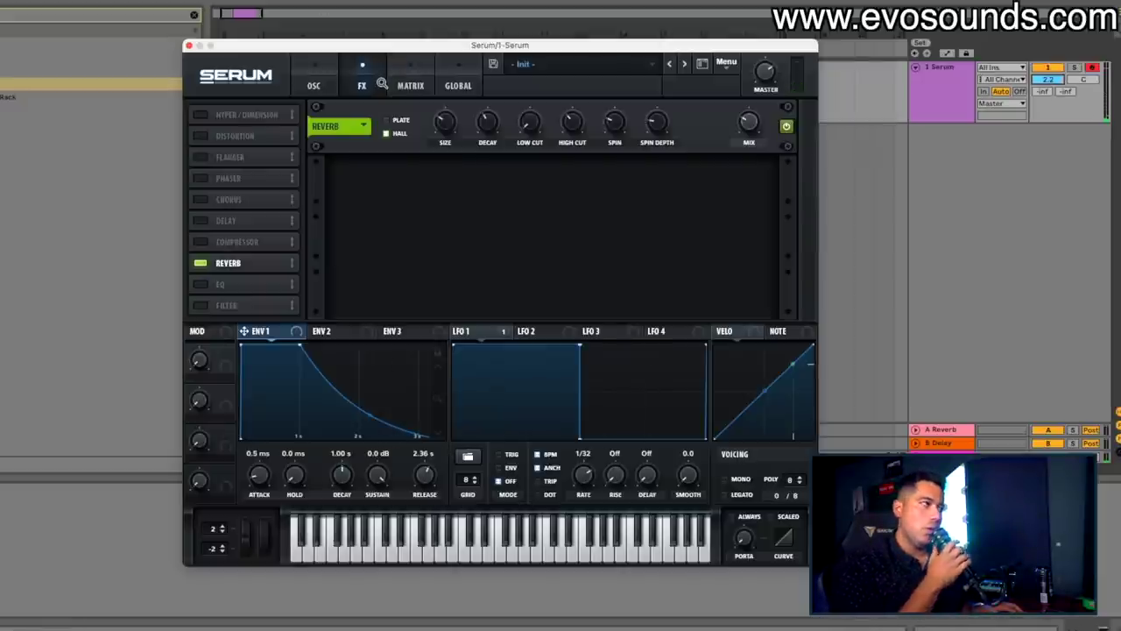
Set Envelope 2's decay to 759 ms and assign it to oscillator A's coarse pitch.
{"action": "left_click", "coordinate": [358, 330]}
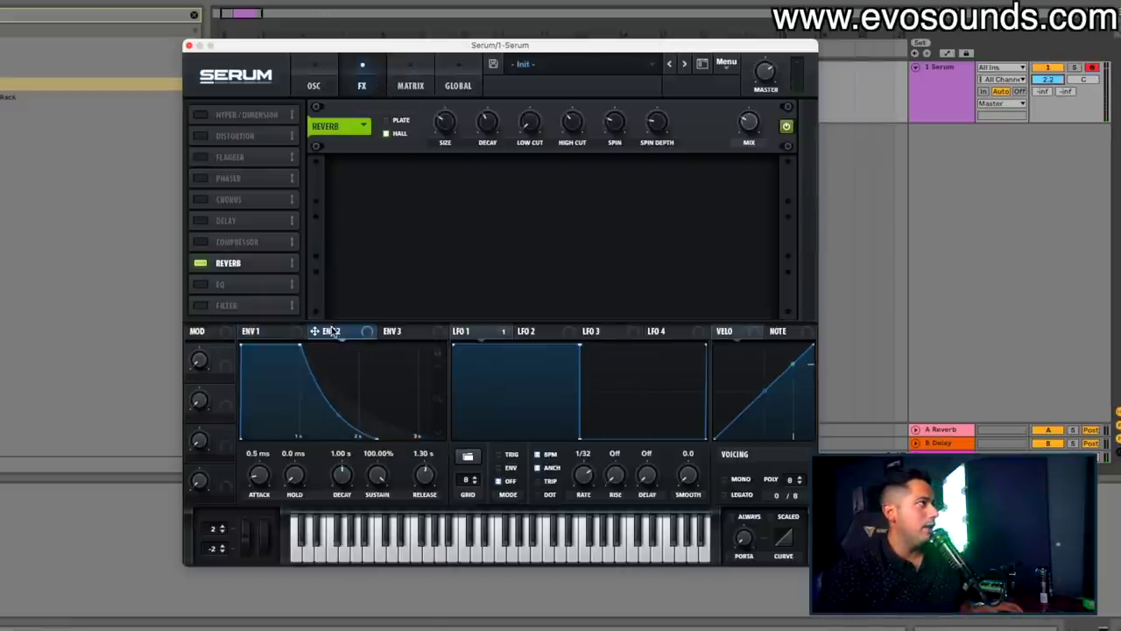
{"action": "left_click", "coordinate": [312, 84]}
{"action": "left_click_drag", "start_coordinate": [394, 488], "coordinate": [394, 516]}
{"action": "left_click_drag", "start_coordinate": [342, 477], "coordinate": [378, 429]}
{"action": "left_click_drag", "start_coordinate": [379, 477], "coordinate": [341, 489]}
{"action": "left_click_drag", "start_coordinate": [334, 330], "coordinate": [445, 183]}
{"action": "right_click", "coordinate": [468, 146]}
{"action": "left_click", "coordinate": [467, 159]}
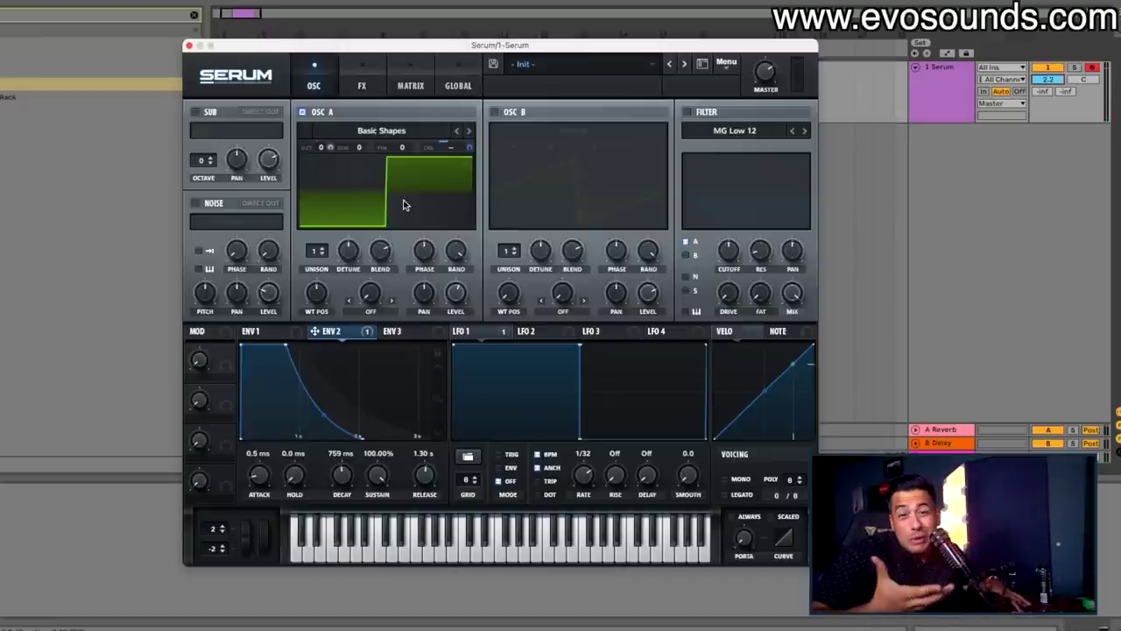
Load the Analog_BD_Sin wavetable in oscillator A and switch on the Flanger effect.
{"action": "left_click", "coordinate": [385, 138]}
{"action": "left_click", "coordinate": [502, 25]}
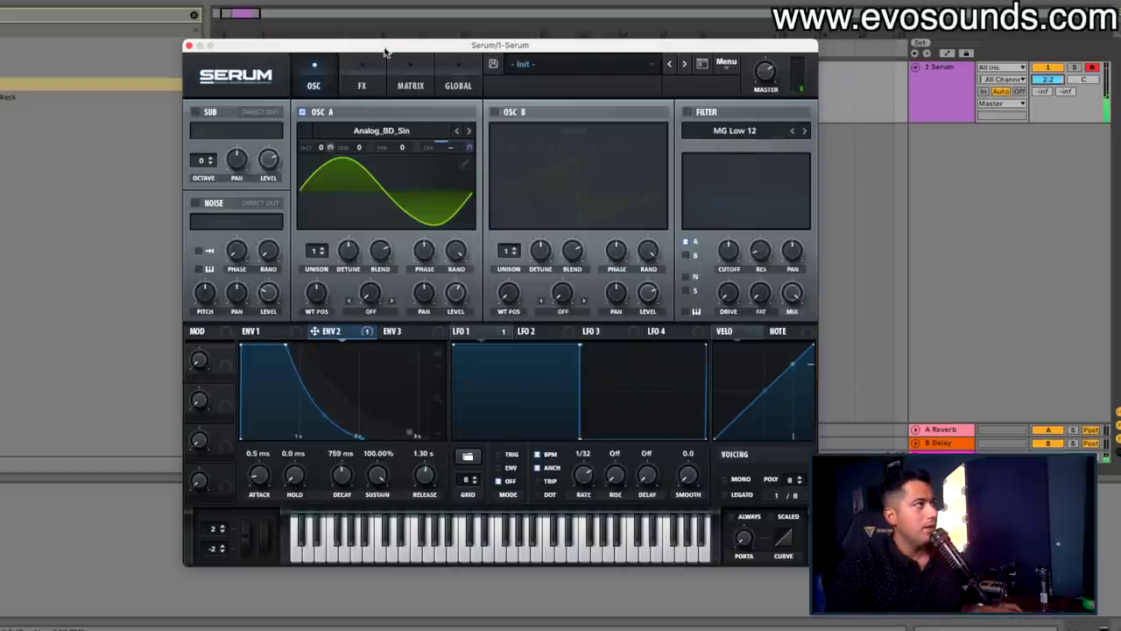
{"action": "left_click", "coordinate": [362, 82]}
{"action": "left_click", "coordinate": [200, 157]}
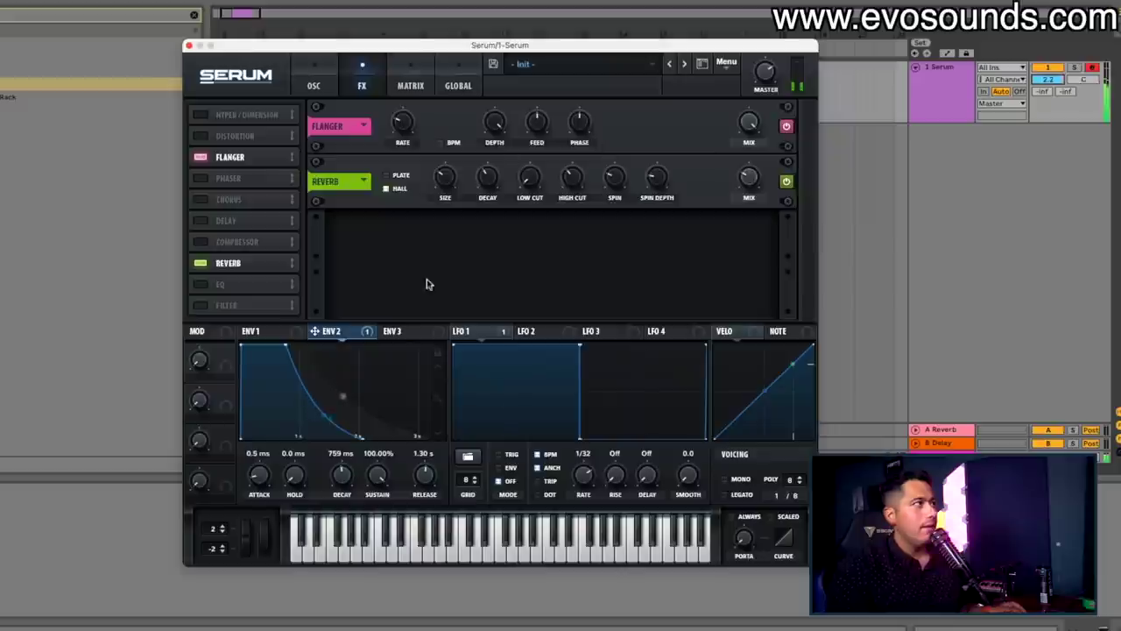
Replace oscillator A's sine wavetable with Basic Shapes from the Analog category.
{"action": "left_click", "coordinate": [314, 83]}
{"action": "left_click", "coordinate": [386, 130]}
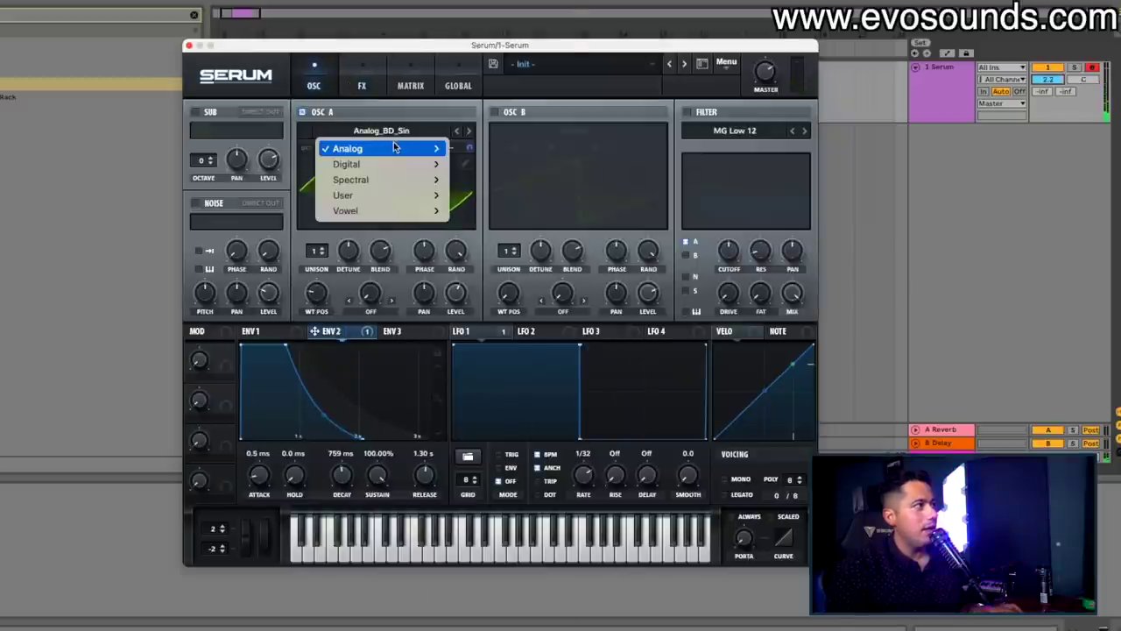
{"action": "mouse_move", "coordinate": [350, 149]}
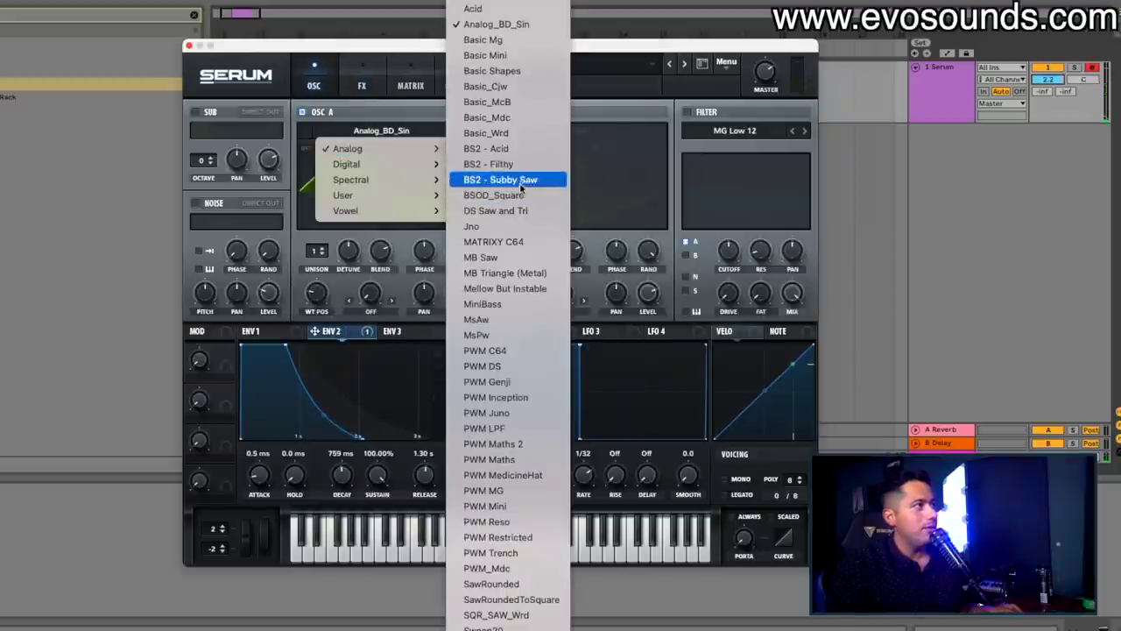
{"action": "left_click", "coordinate": [492, 70]}
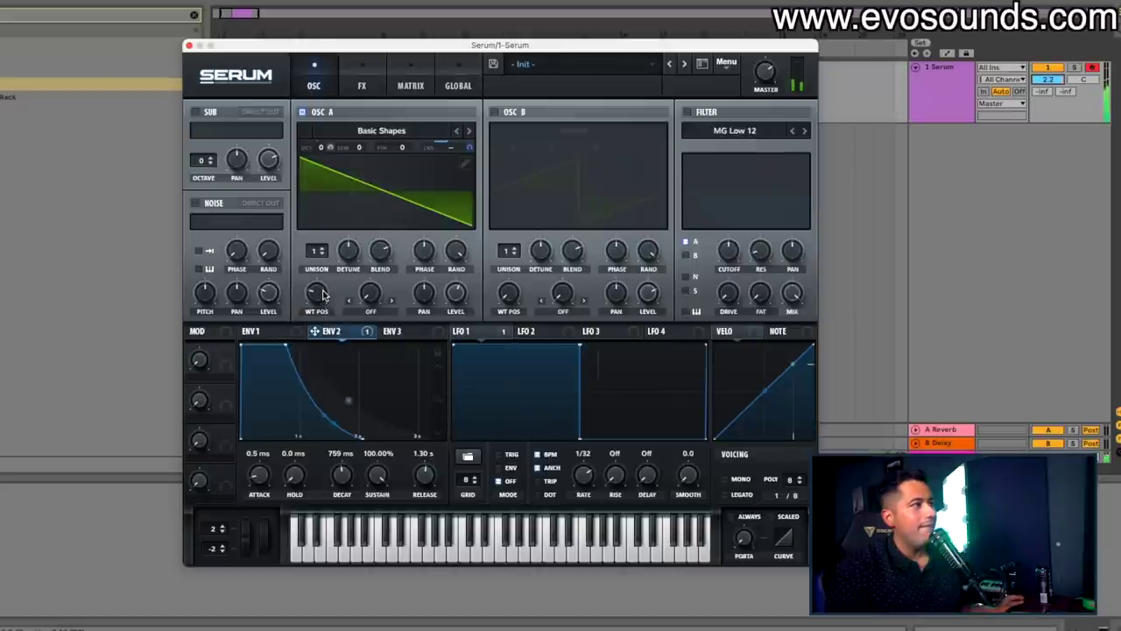
Enable the filter and modulate its cutoff with LFO 2, shaped as a descending ramp at a 1/32 rate.
{"action": "left_click", "coordinate": [711, 114]}
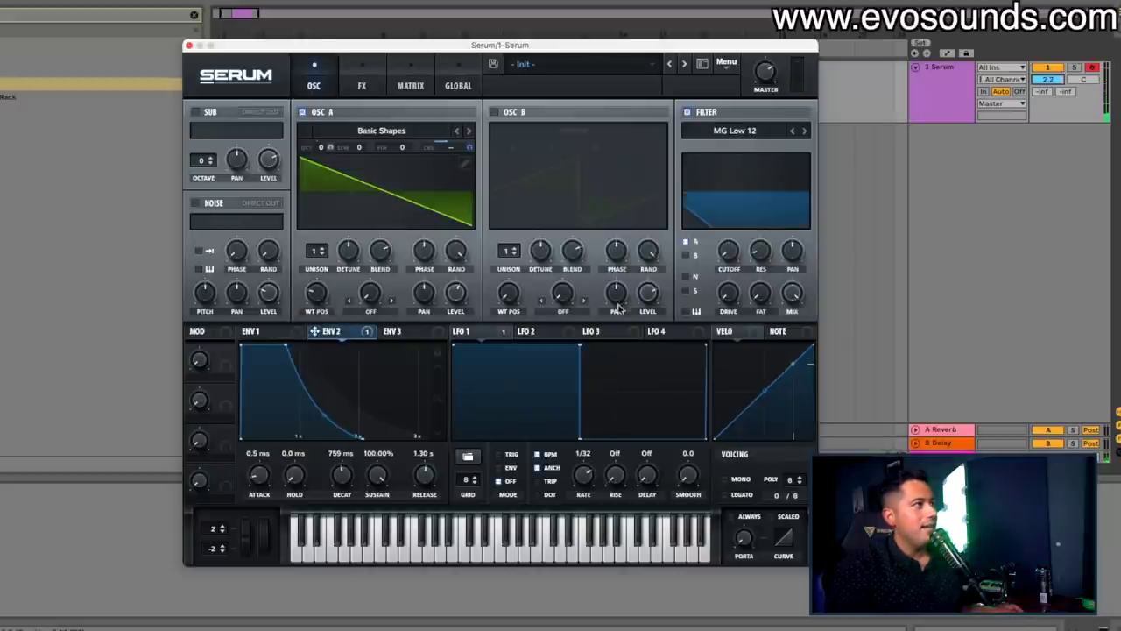
{"action": "left_click_drag", "start_coordinate": [523, 331], "coordinate": [728, 251]}
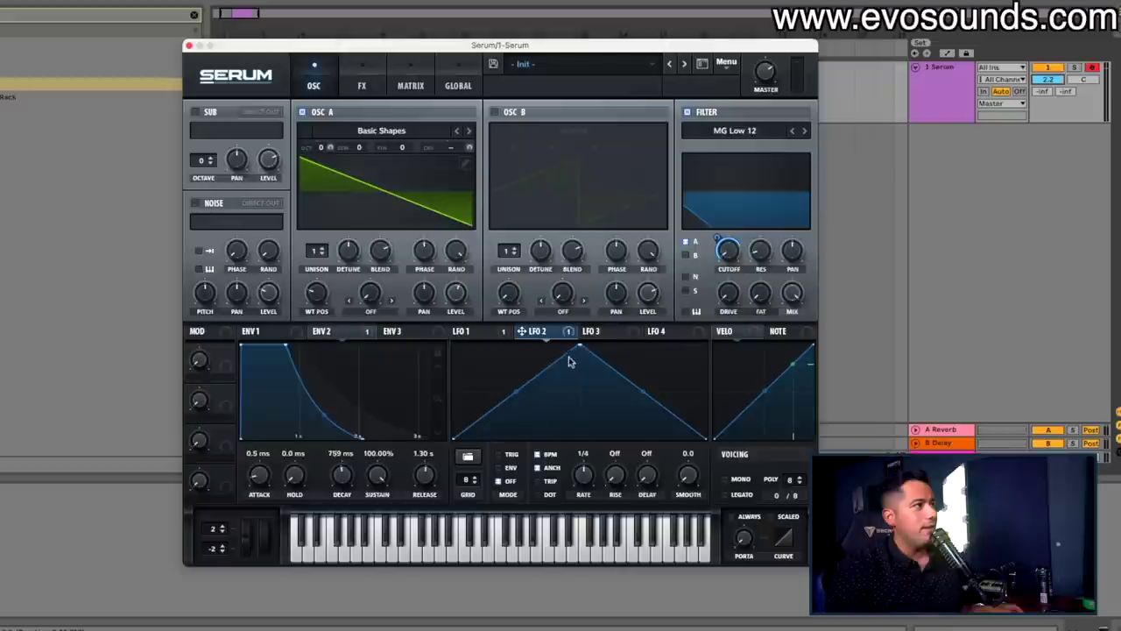
{"action": "left_click_drag", "start_coordinate": [580, 344], "coordinate": [452, 344]}
{"action": "left_click_drag", "start_coordinate": [586, 487], "coordinate": [596, 459]}
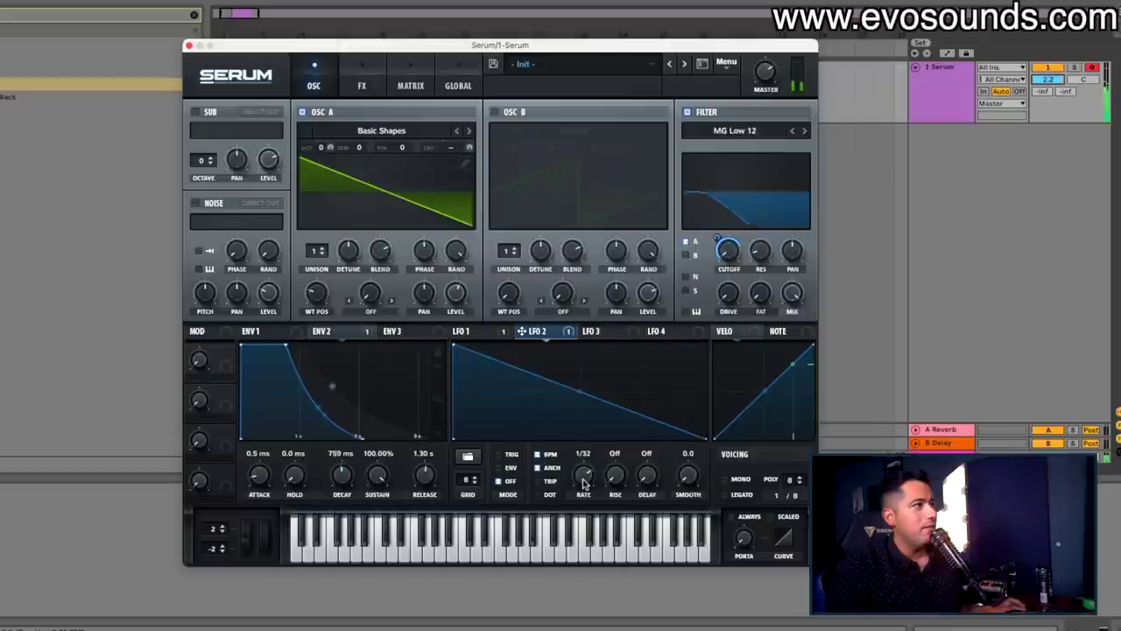
{"action": "left_click_drag", "start_coordinate": [592, 469], "coordinate": [589, 475]}
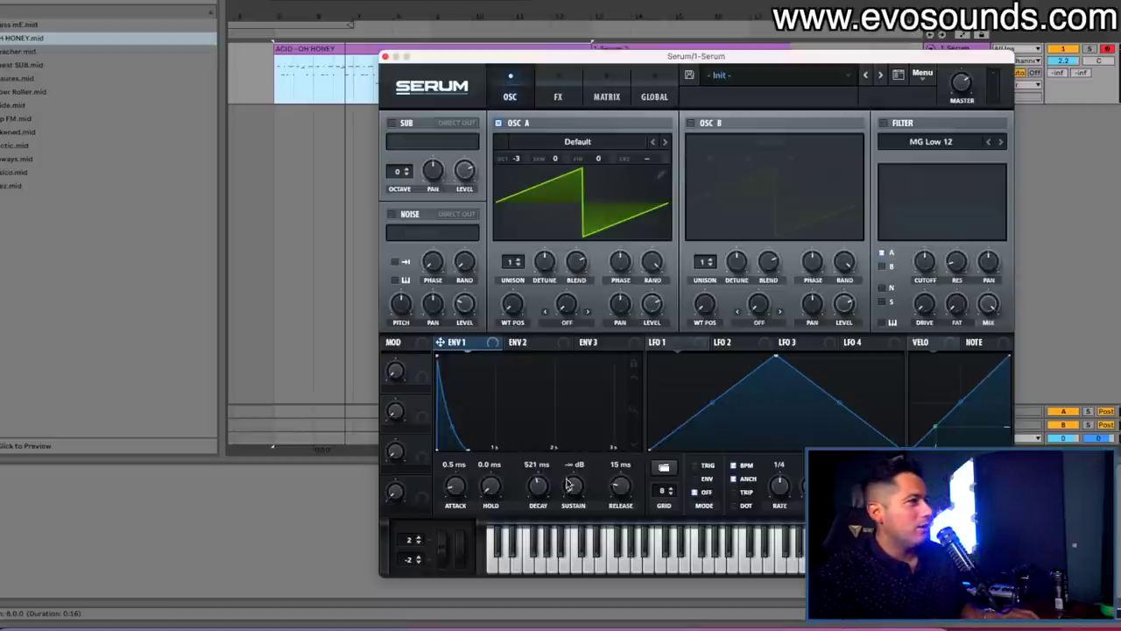
Enable the filter with the Band 12 type and assign LFO 1 to its cutoff.
{"action": "left_click", "coordinate": [883, 123]}
{"action": "left_click", "coordinate": [930, 141]}
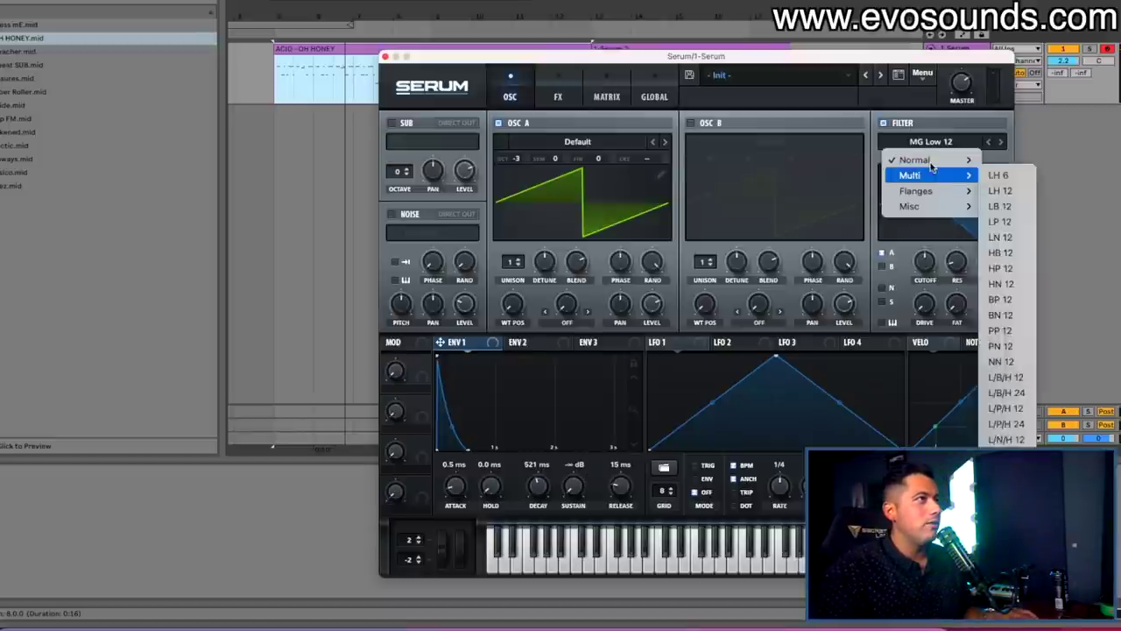
{"action": "mouse_move", "coordinate": [914, 160]}
{"action": "left_click", "coordinate": [1024, 346]}
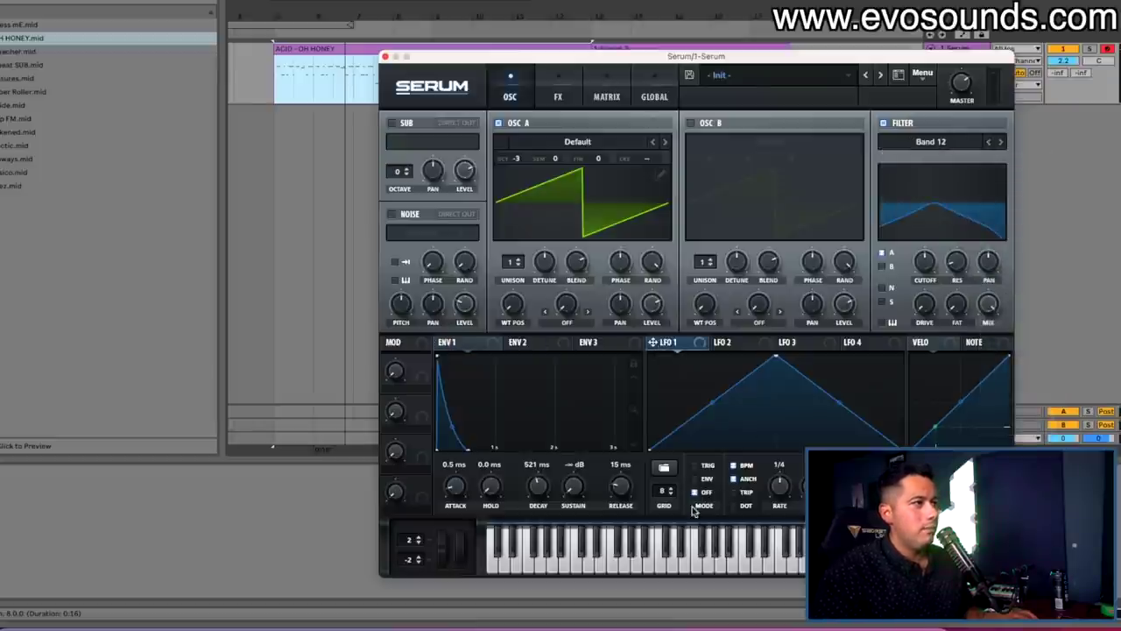
{"action": "left_click_drag", "start_coordinate": [700, 342], "coordinate": [923, 262]}
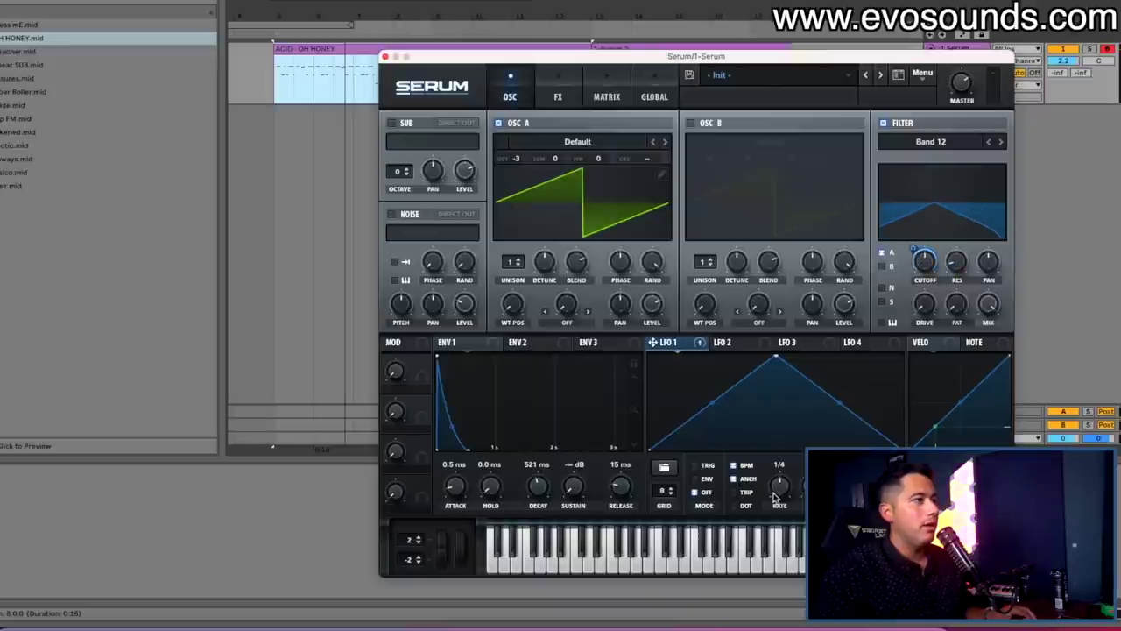
Move the Serum window below the ACID - OH HONEY clip and start playback of the clip.
{"action": "left_click", "coordinate": [350, 65]}
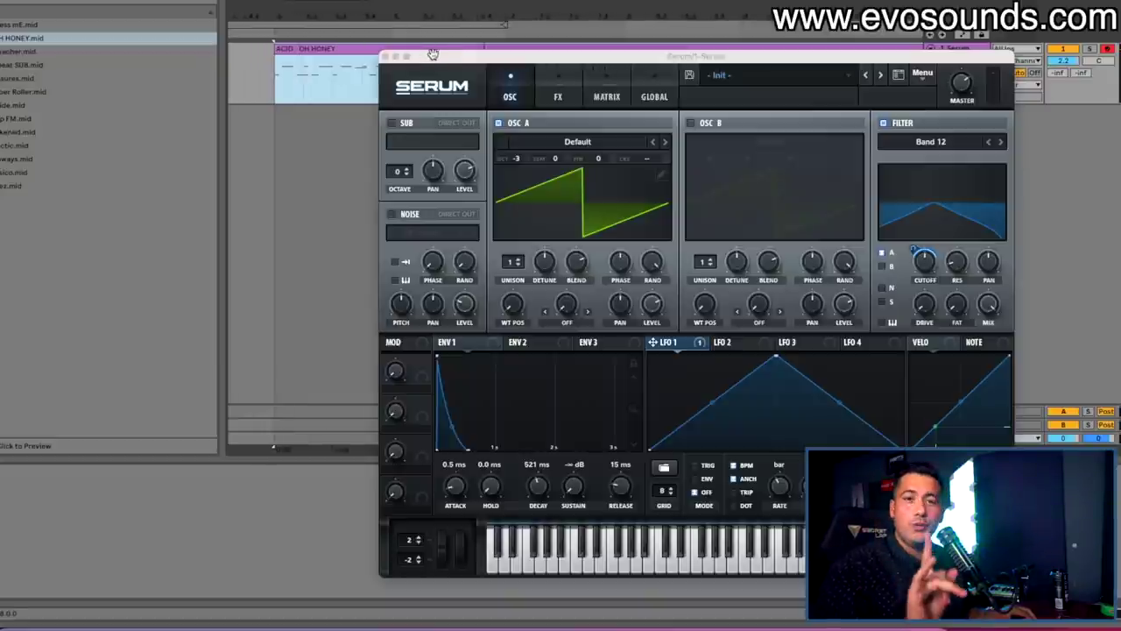
{"action": "left_click_drag", "start_coordinate": [489, 56], "coordinate": [464, 95]}
{"action": "left_click", "coordinate": [377, 53]}
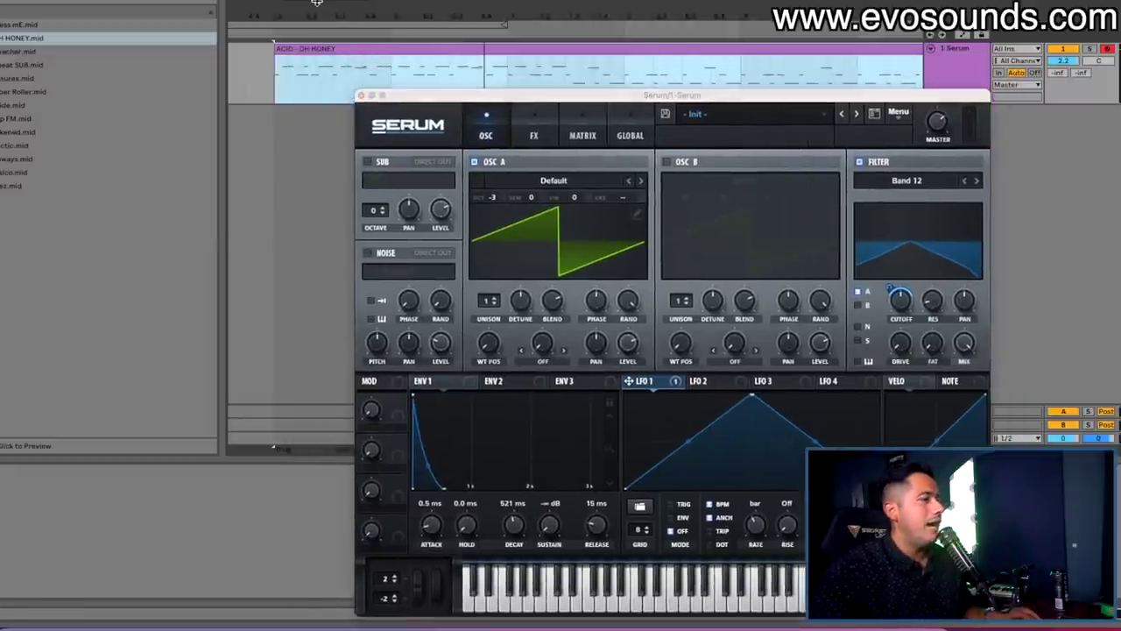
{"action": "left_click_drag", "start_coordinate": [317, 1], "coordinate": [317, 7]}
{"action": "key", "text": "space"}
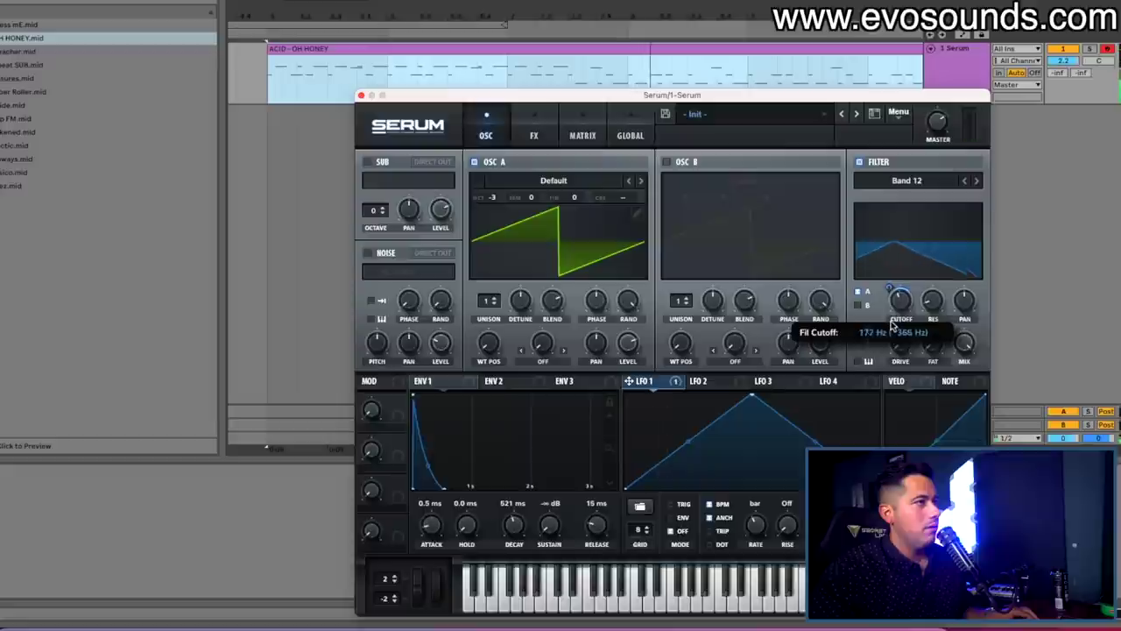
Loop the opening section of the ACID - OH HONEY clip and play it back.
{"action": "left_click", "coordinate": [491, 52]}
{"action": "left_click_drag", "start_coordinate": [282, 85], "coordinate": [500, 65]}
{"action": "key", "text": "super+l"}
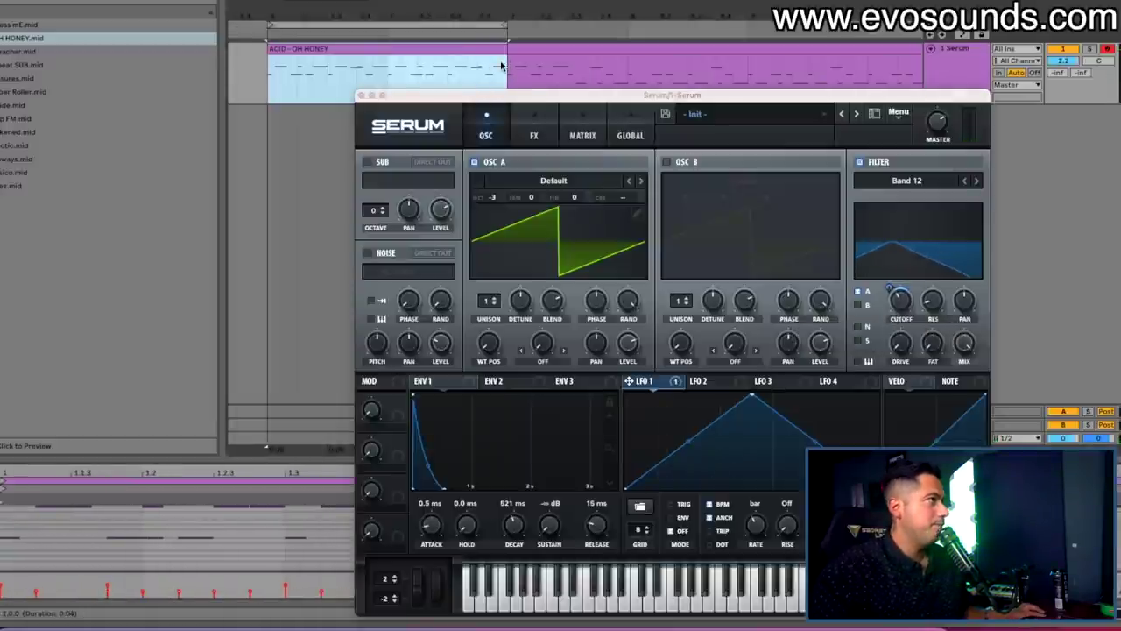
{"action": "key", "text": "space"}
{"action": "scroll", "coordinate": [501, 66], "scroll_direction": "left", "scroll_amount": 3}
Set oscillator A's octave to -2 and enable Tube distortion with its drive at about 68%.
{"action": "left_click_drag", "start_coordinate": [494, 197], "coordinate": [503, 189]}
{"action": "left_click", "coordinate": [533, 128]}
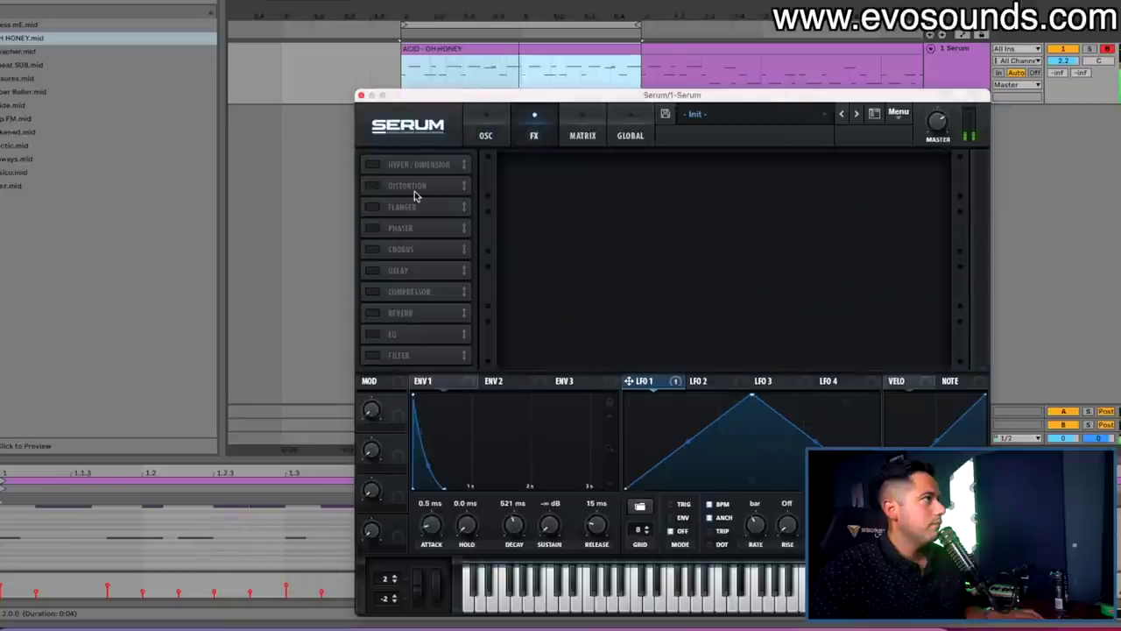
{"action": "left_click", "coordinate": [378, 187]}
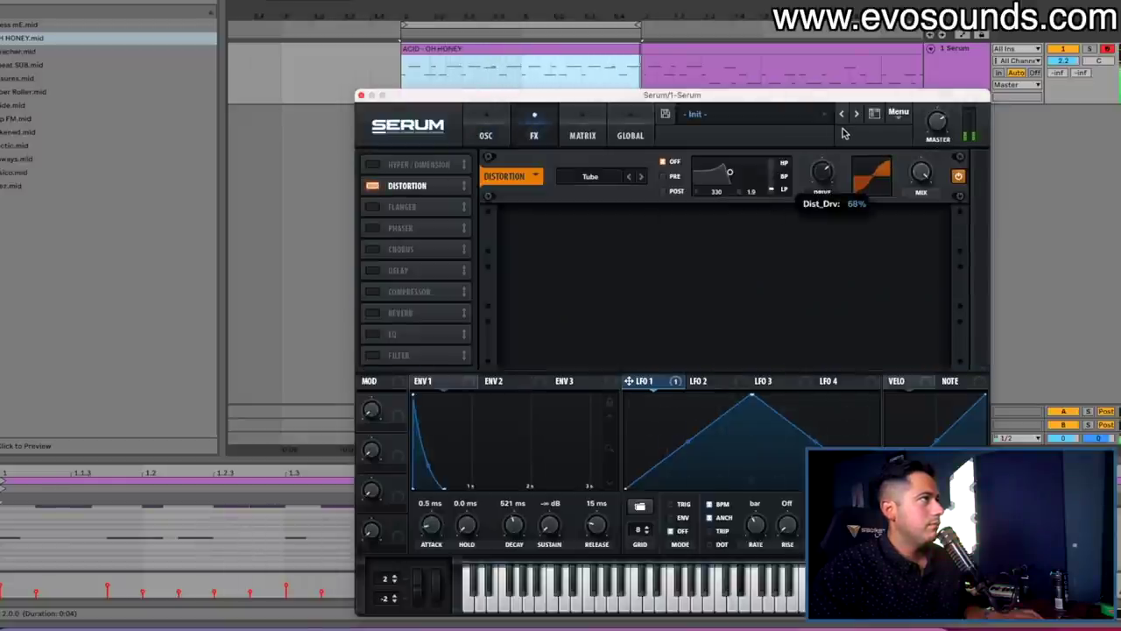
Change the filter type to Band 24, increase its drive and stop playback.
{"action": "left_click", "coordinate": [487, 130]}
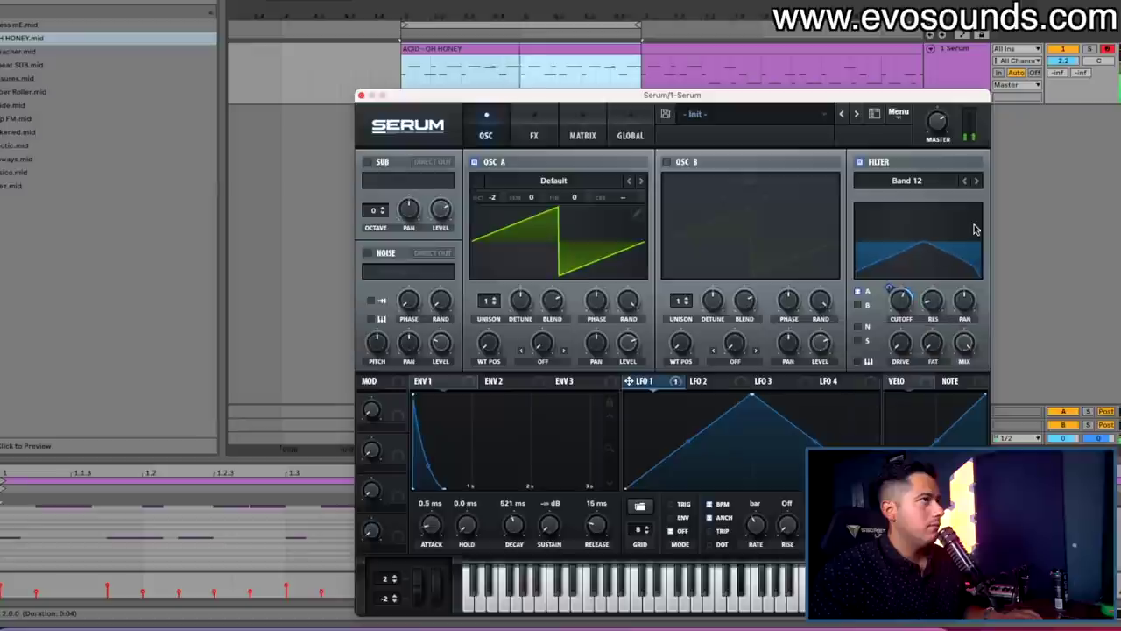
{"action": "left_click", "coordinate": [976, 180]}
{"action": "left_click_drag", "start_coordinate": [901, 344], "coordinate": [901, 310]}
{"action": "key", "text": "space"}
Clear LFO 1's triangle shape and draw a series of steep, curved full-height peaks across its grid.
{"action": "double_click", "coordinate": [749, 395]}
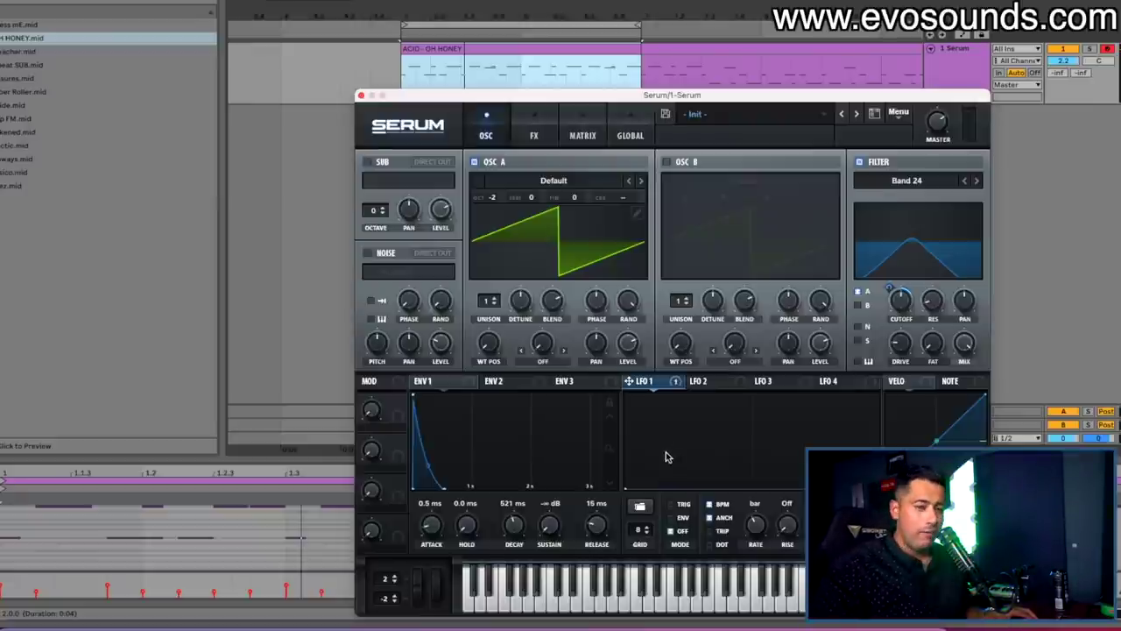
{"action": "left_click_drag", "start_coordinate": [625, 487], "coordinate": [732, 487]}
{"action": "mouse_move", "coordinate": [737, 443]}
{"action": "left_mouse_down"}
{"action": "mouse_move", "coordinate": [713, 392]}
{"action": "mouse_move", "coordinate": [767, 492]}
{"action": "mouse_move", "coordinate": [779, 396]}
{"action": "left_mouse_up"}
{"action": "left_click_drag", "start_coordinate": [843, 473], "coordinate": [827, 432]}
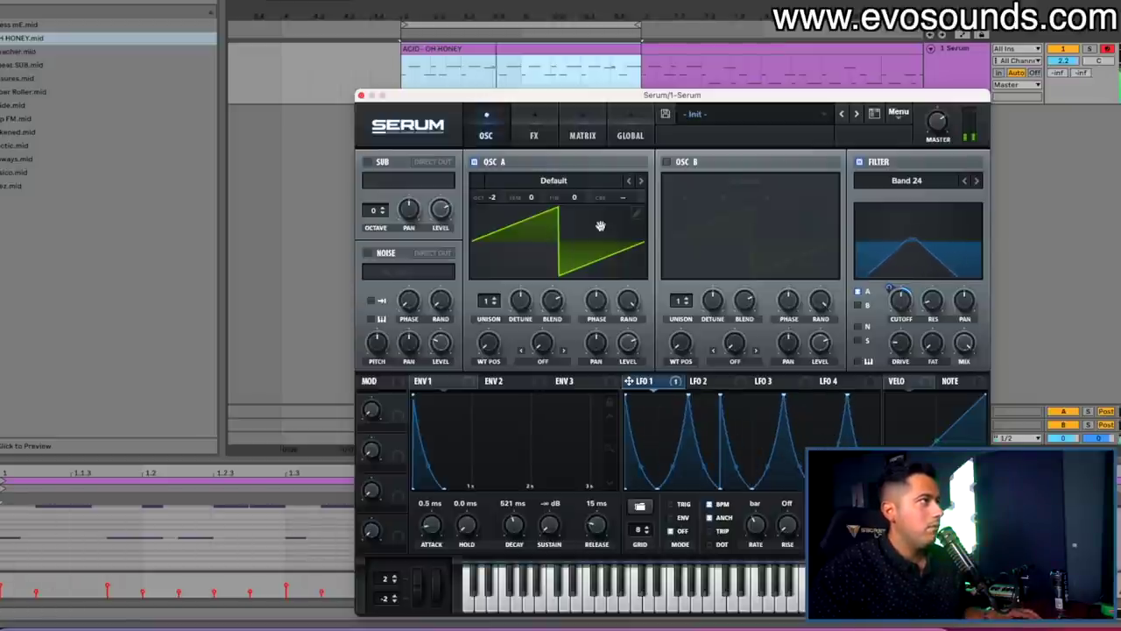
Raise the distortion drive to about 83% and enable the reverb and delay effects.
{"action": "left_click", "coordinate": [533, 134]}
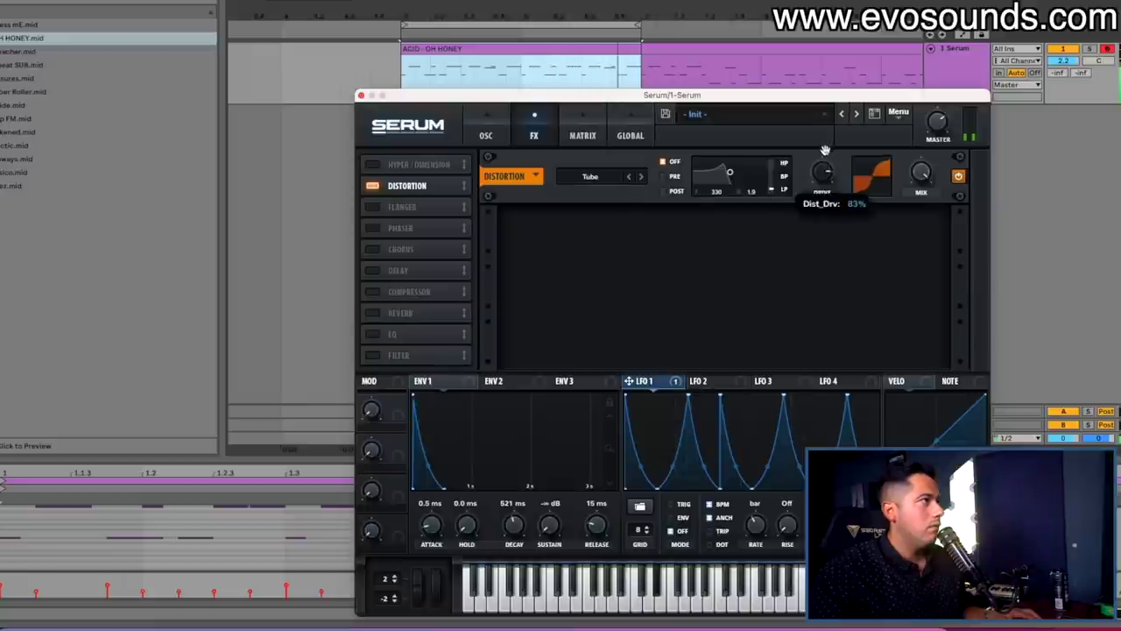
{"action": "left_click", "coordinate": [370, 313]}
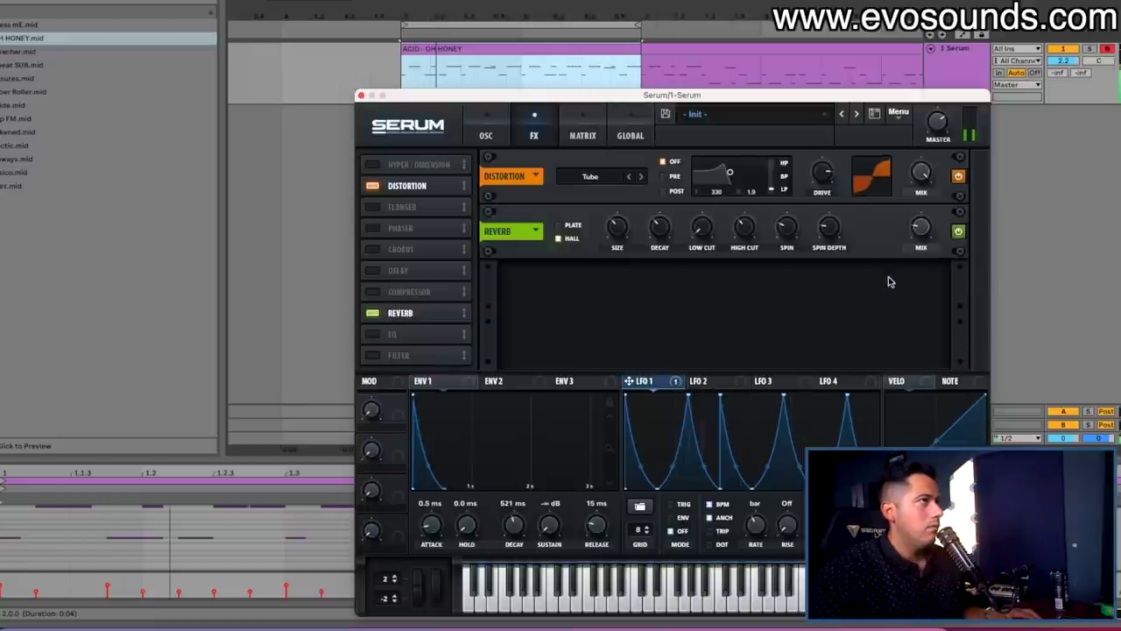
{"action": "left_click", "coordinate": [372, 270]}
Set LFO 1's rate to 1/2 and increase its modulation amount on the filter cutoff.
{"action": "left_click", "coordinate": [485, 135]}
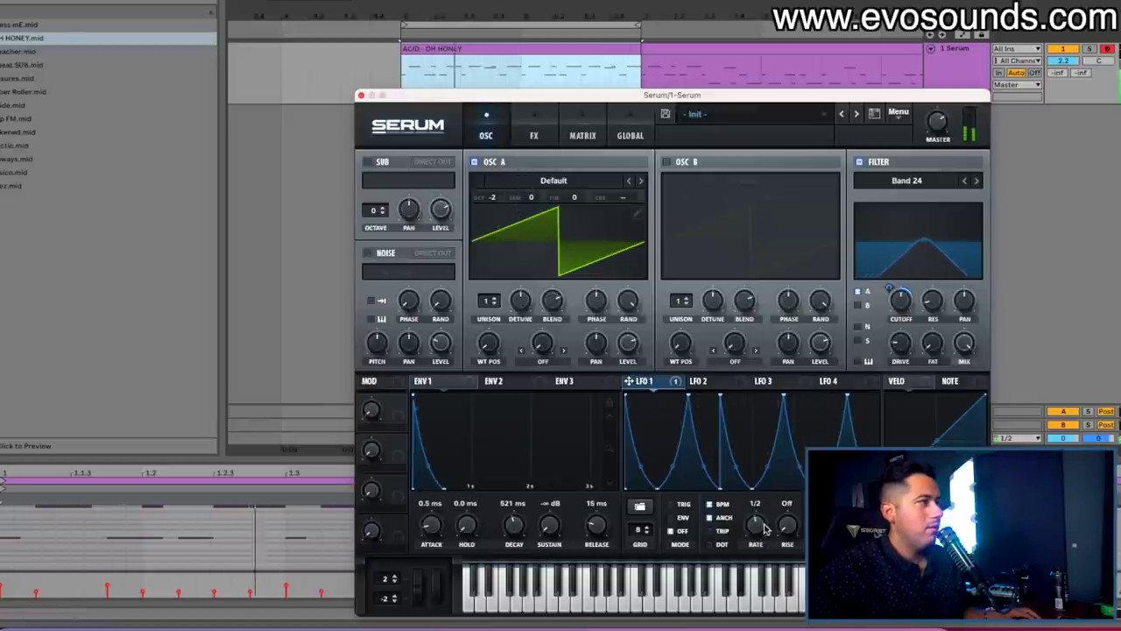
{"action": "left_click_drag", "start_coordinate": [890, 287], "coordinate": [901, 298]}
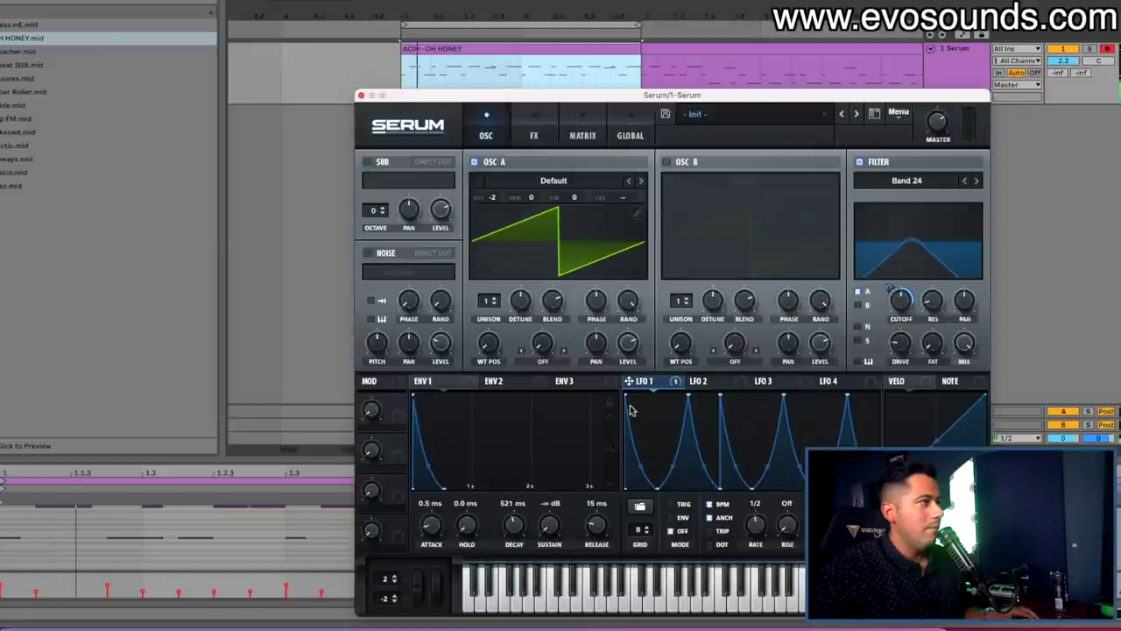
Reshape the start of LFO 1 into one wide straight-sided triangle and adjust its modulation amount on the filter cutoff.
{"action": "left_click_drag", "start_coordinate": [662, 493], "coordinate": [691, 429]}
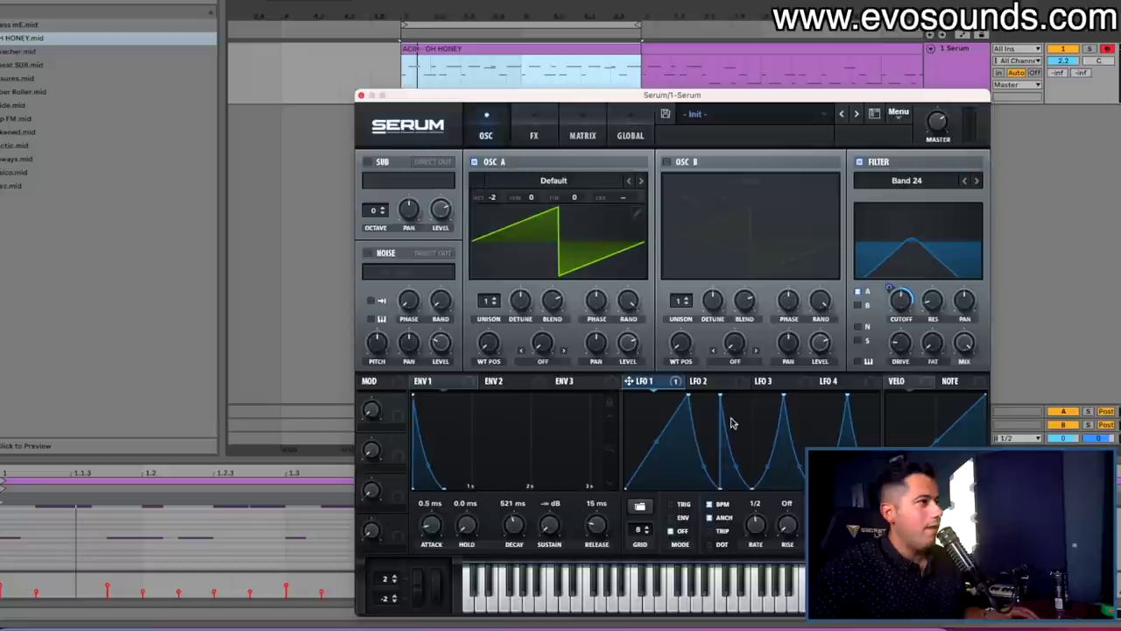
{"action": "left_click_drag", "start_coordinate": [721, 490], "coordinate": [716, 452]}
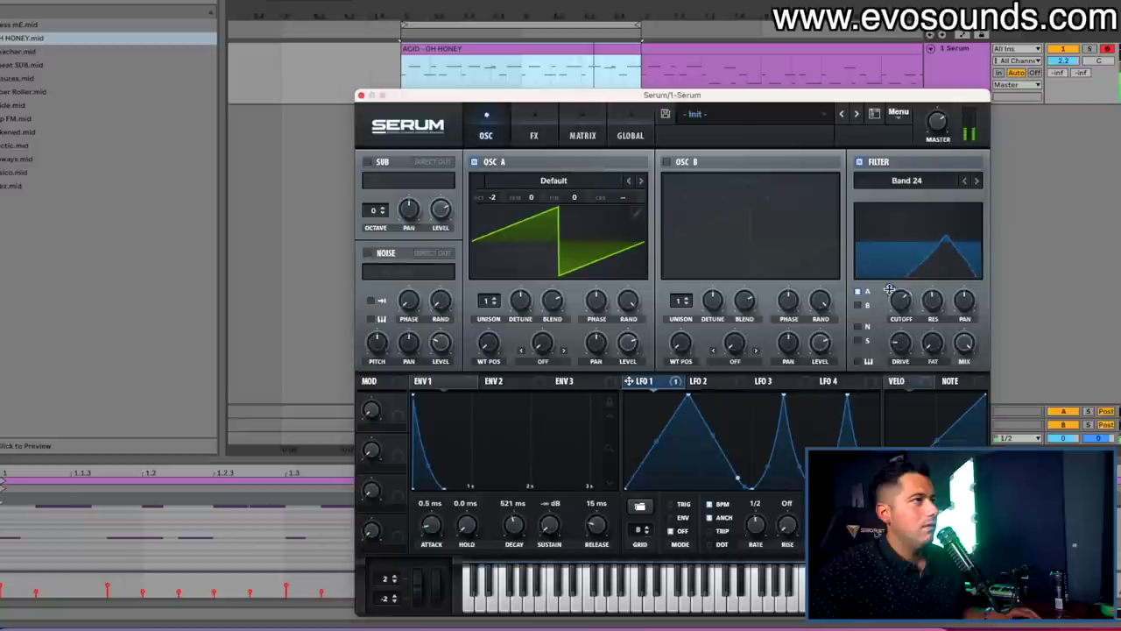
{"action": "left_click_drag", "start_coordinate": [878, 304], "coordinate": [898, 269]}
Turn off the distortion and use the Acid wavetable in oscillator A with LFO 1 modulating its wavetable position.
{"action": "left_click", "coordinate": [533, 133]}
{"action": "left_click", "coordinate": [375, 186]}
{"action": "left_click", "coordinate": [489, 133]}
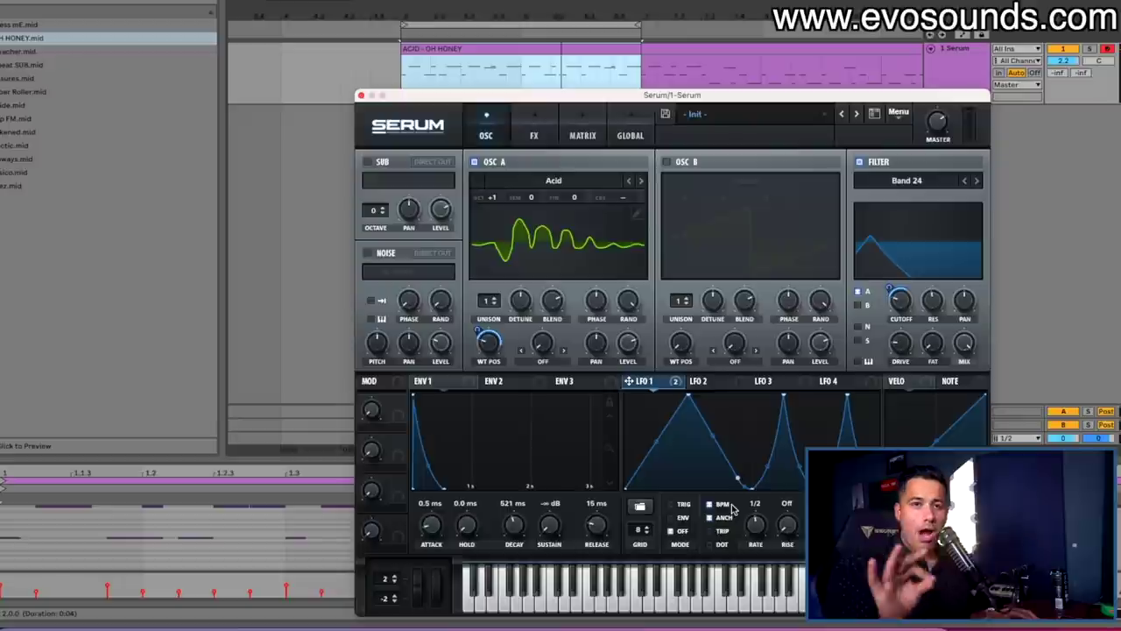
Move the Serum window aside, select the ACID - OH HONEY clip and play it from the start.
{"action": "left_click_drag", "start_coordinate": [527, 97], "coordinate": [715, 93]}
{"action": "left_click_drag", "start_coordinate": [306, 3], "coordinate": [306, 30]}
{"action": "left_click_drag", "start_coordinate": [432, 45], "coordinate": [370, 118]}
{"action": "left_click", "coordinate": [383, 80]}
{"action": "key", "text": "space"}
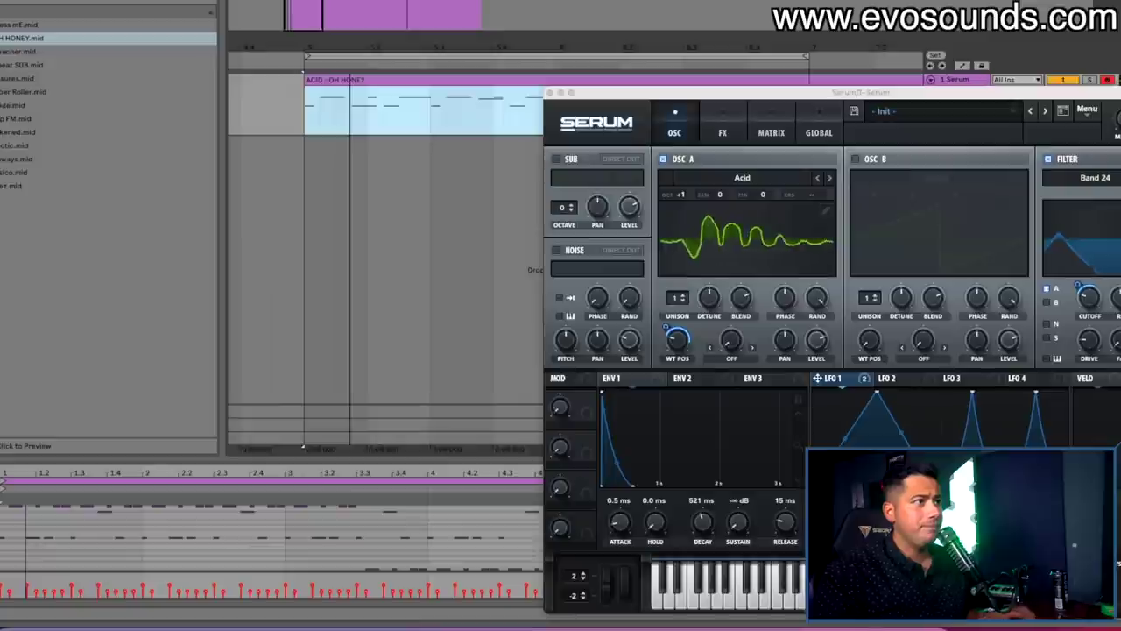
Lower oscillator A's octave to -2 and enable Tube distortion with its drive at about 90%.
{"action": "left_click_drag", "start_coordinate": [681, 194], "coordinate": [681, 219]}
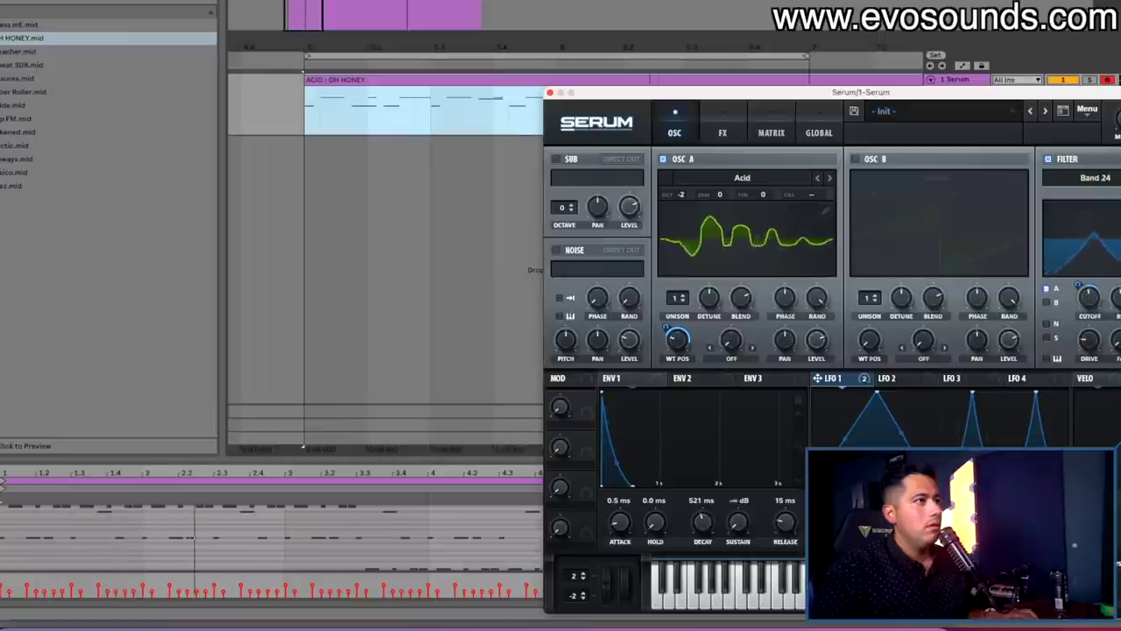
{"action": "left_click_drag", "start_coordinate": [889, 95], "coordinate": [478, 58]}
{"action": "left_click", "coordinate": [310, 98]}
{"action": "left_click", "coordinate": [149, 148]}
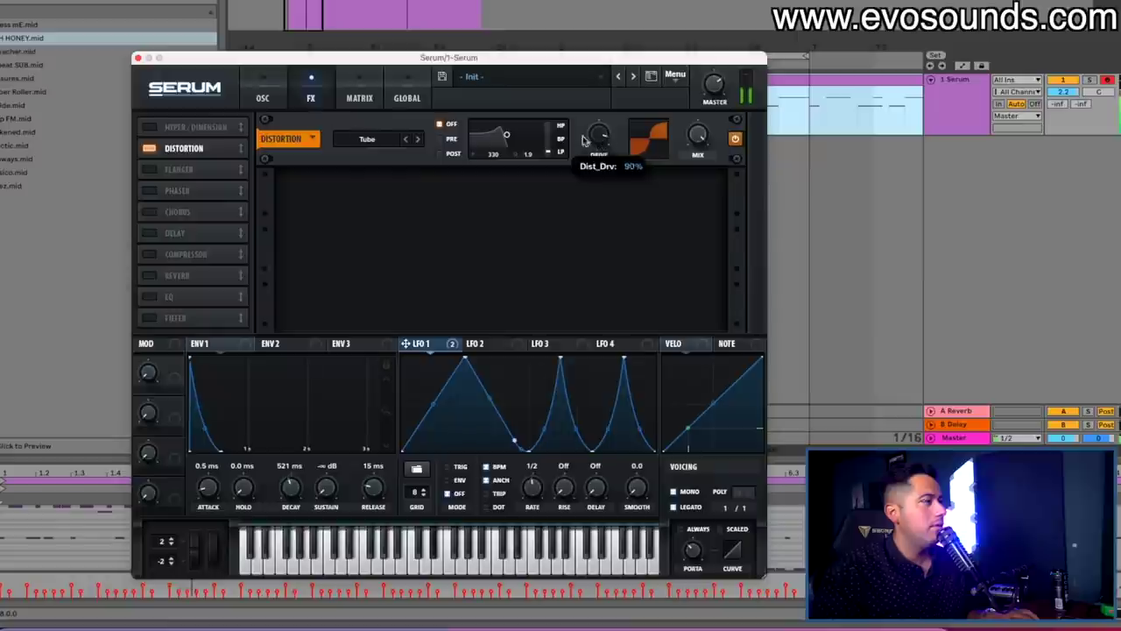
Set oscillator A's unison to 5 voices and load the Basic Shapes wavetable from the Analog category.
{"action": "left_click", "coordinate": [263, 95]}
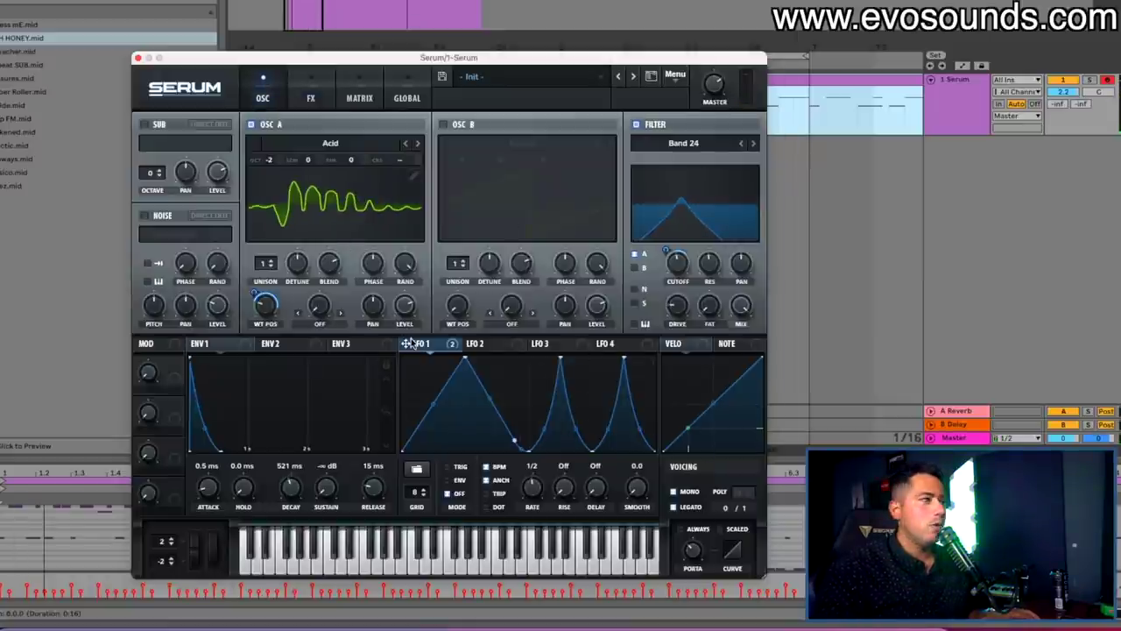
{"action": "left_click_drag", "start_coordinate": [266, 267], "coordinate": [266, 237]}
{"action": "left_click", "coordinate": [334, 144]}
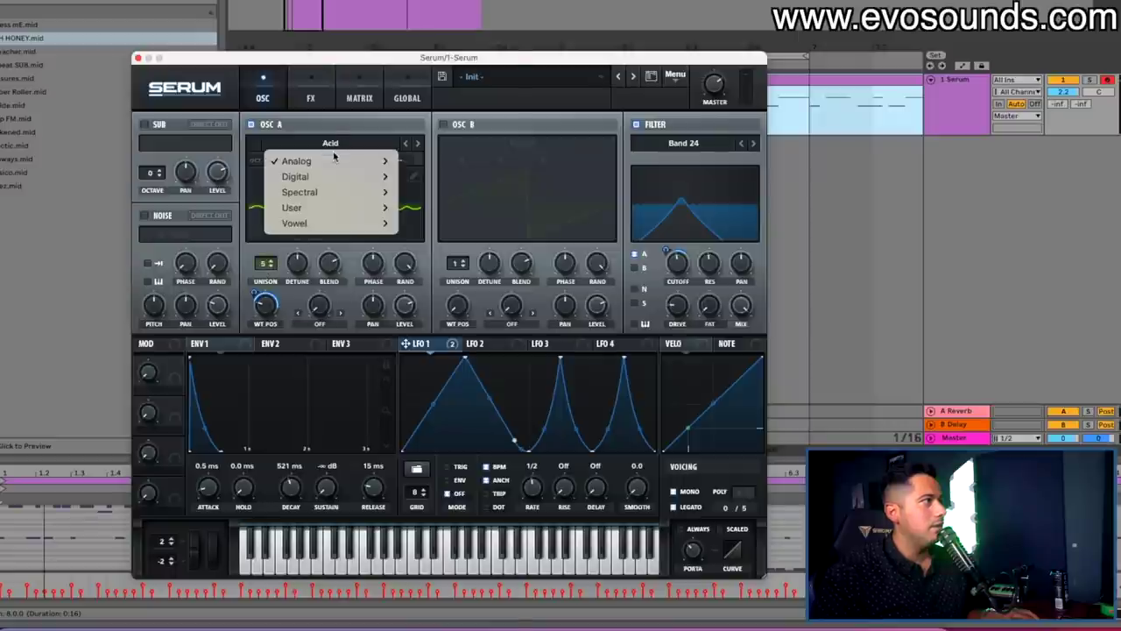
{"action": "mouse_move", "coordinate": [334, 161]}
{"action": "left_click", "coordinate": [441, 52]}
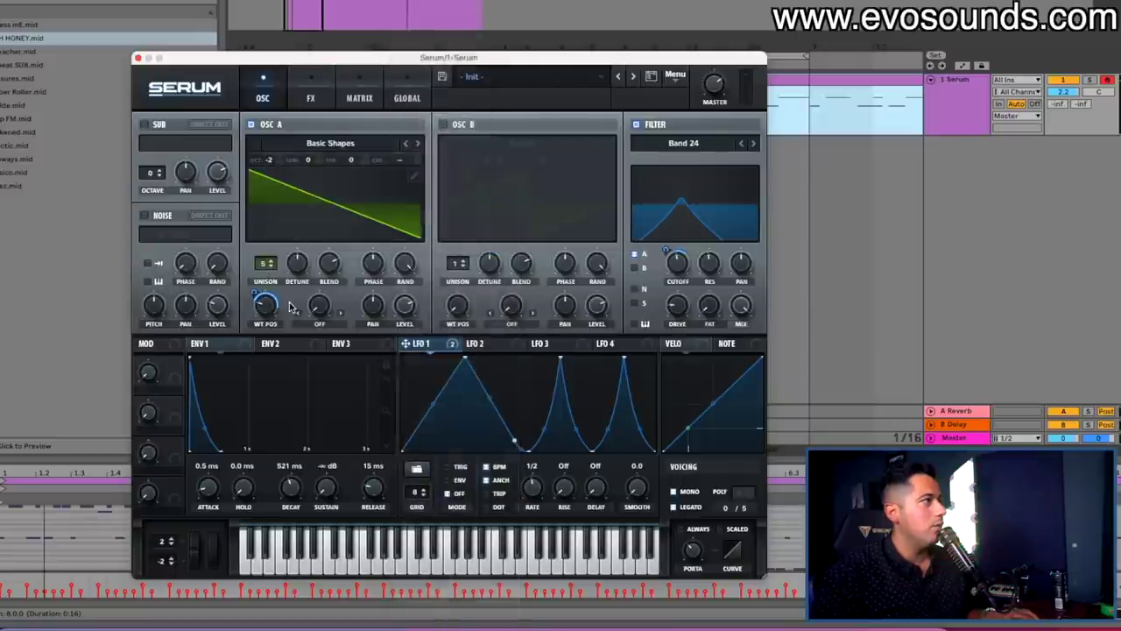
Remove LFO 1's modulation from the wavetable position and adjust the LFO's middle peak and rate.
{"action": "right_click", "coordinate": [265, 304]}
{"action": "left_click", "coordinate": [341, 371]}
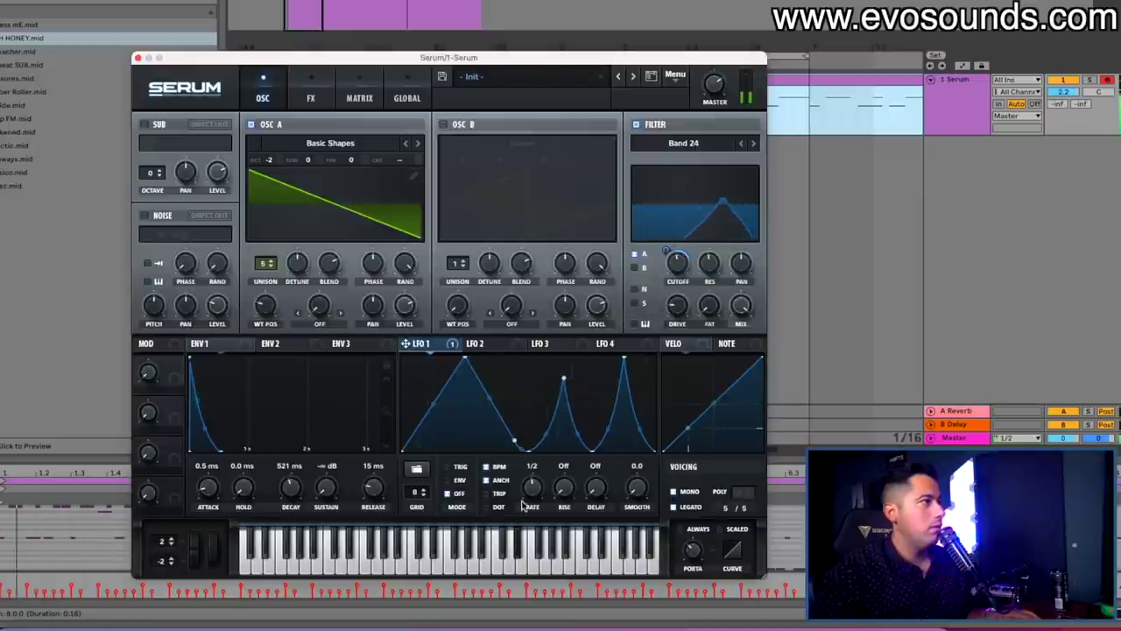
{"action": "left_click_drag", "start_coordinate": [530, 486], "coordinate": [524, 500]}
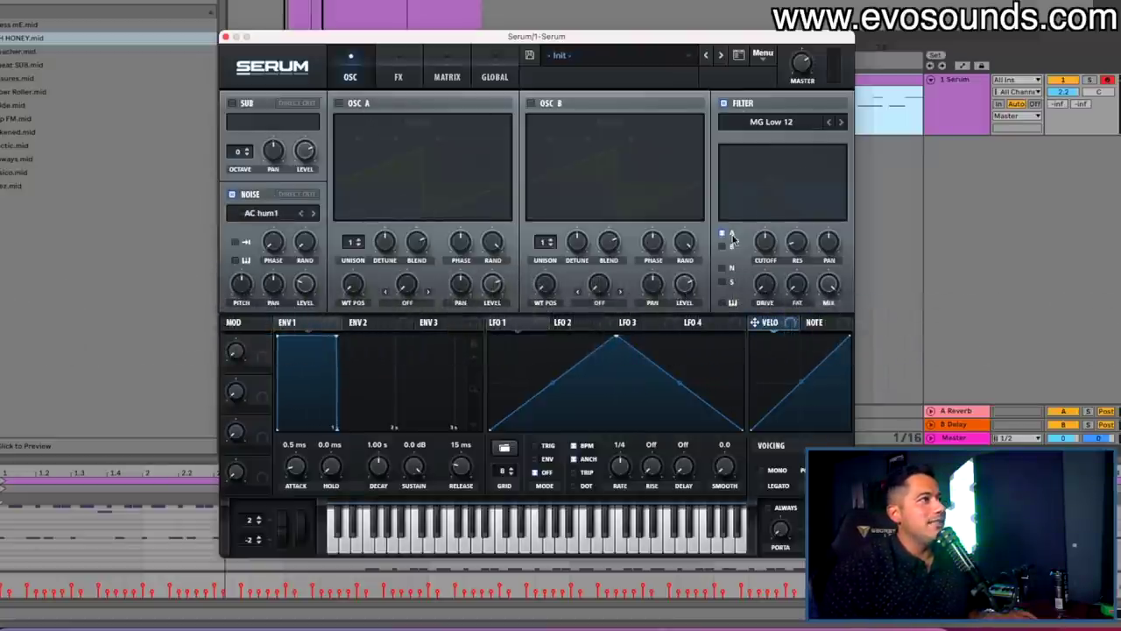
Route all sound sources through the MG Low 12 filter and load the BrightWhite noise from the Analog category.
{"action": "left_click", "coordinate": [723, 281]}
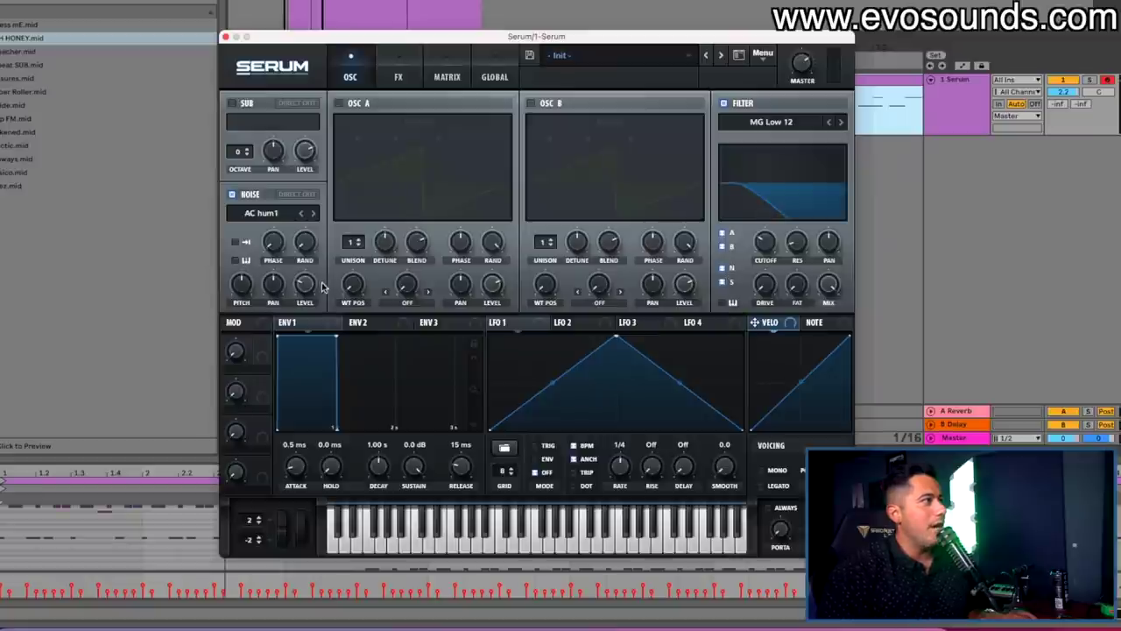
{"action": "left_click", "coordinate": [261, 213]}
{"action": "mouse_move", "coordinate": [324, 233]}
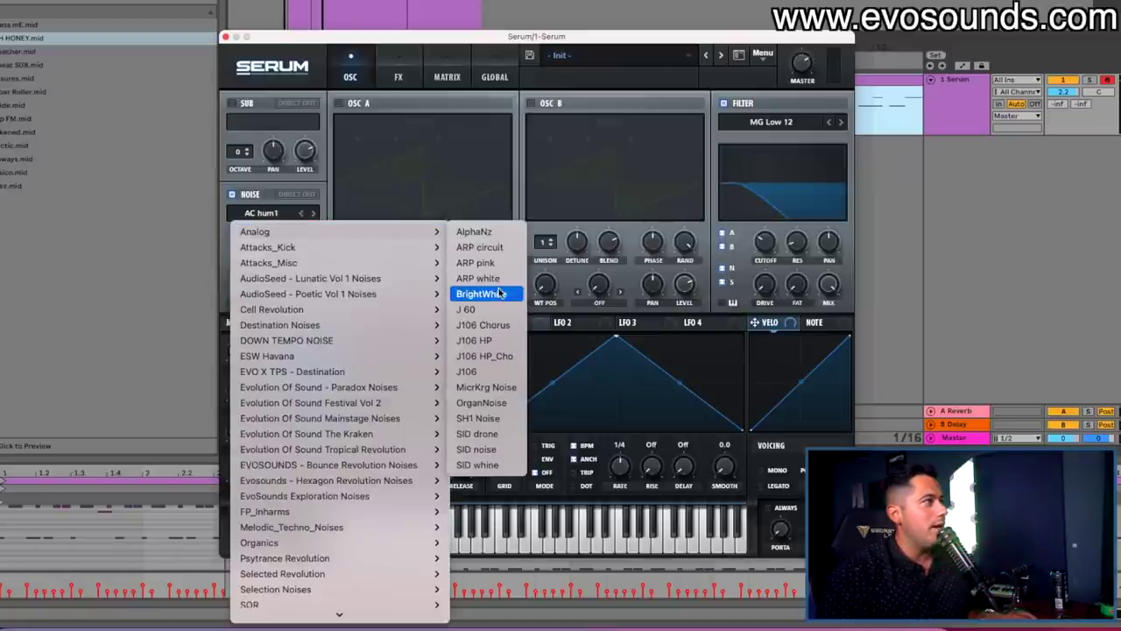
{"action": "left_click", "coordinate": [477, 293]}
Assign LFO 1 to the filter cutoff, shaped as a descending ramp in TRIG mode at a 1/8 rate.
{"action": "left_click_drag", "start_coordinate": [503, 322], "coordinate": [765, 243]}
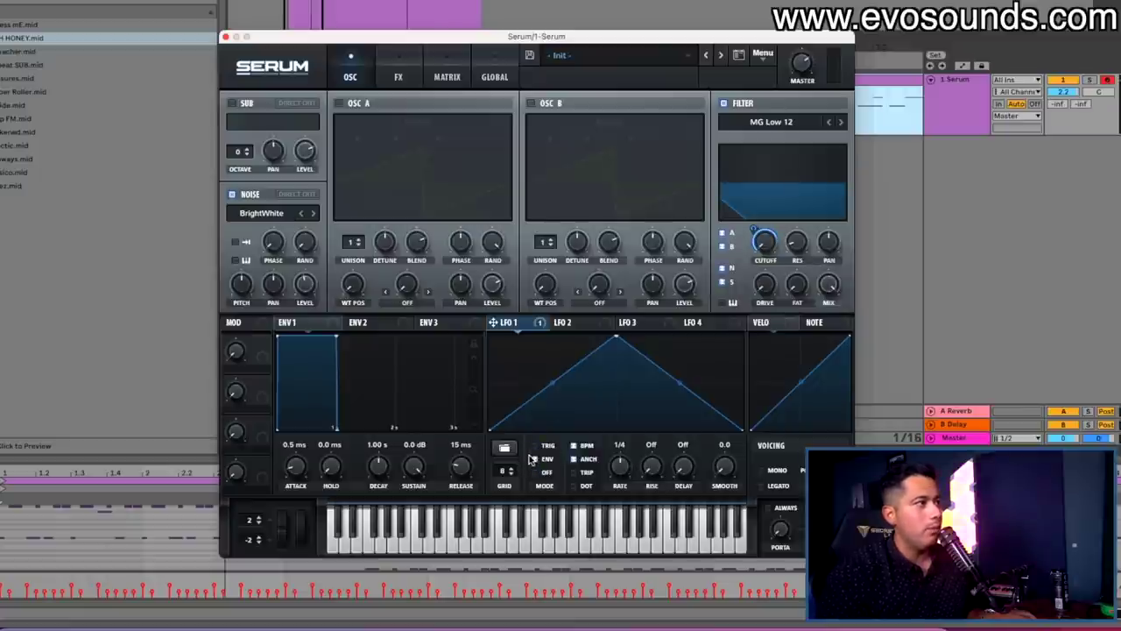
{"action": "left_click_drag", "start_coordinate": [619, 338], "coordinate": [491, 337]}
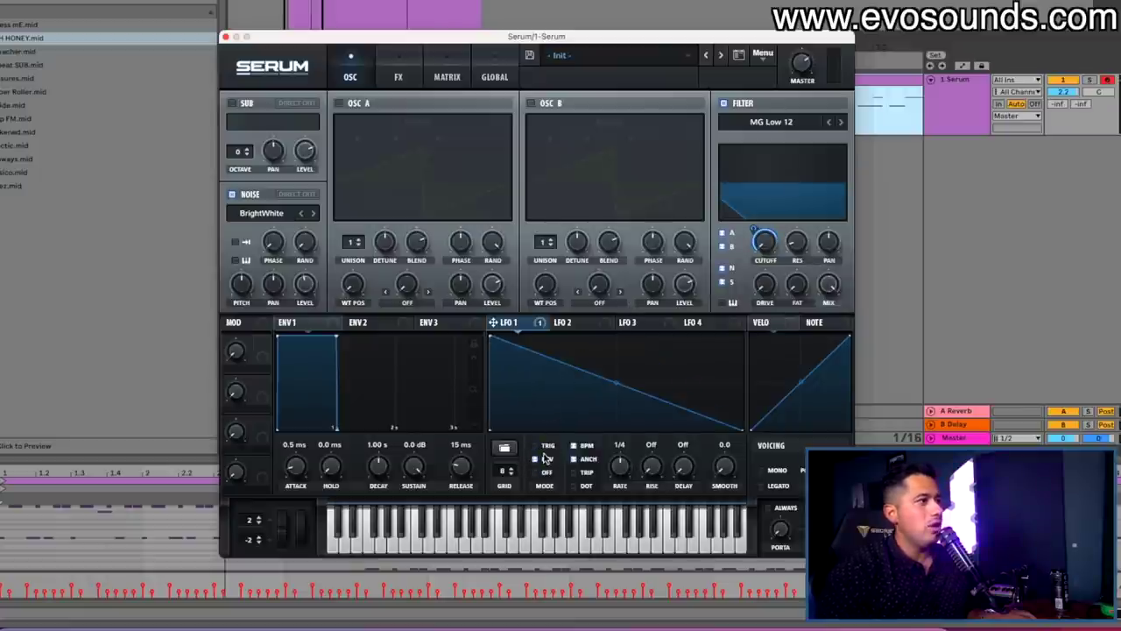
{"action": "left_click_drag", "start_coordinate": [620, 466], "coordinate": [622, 453]}
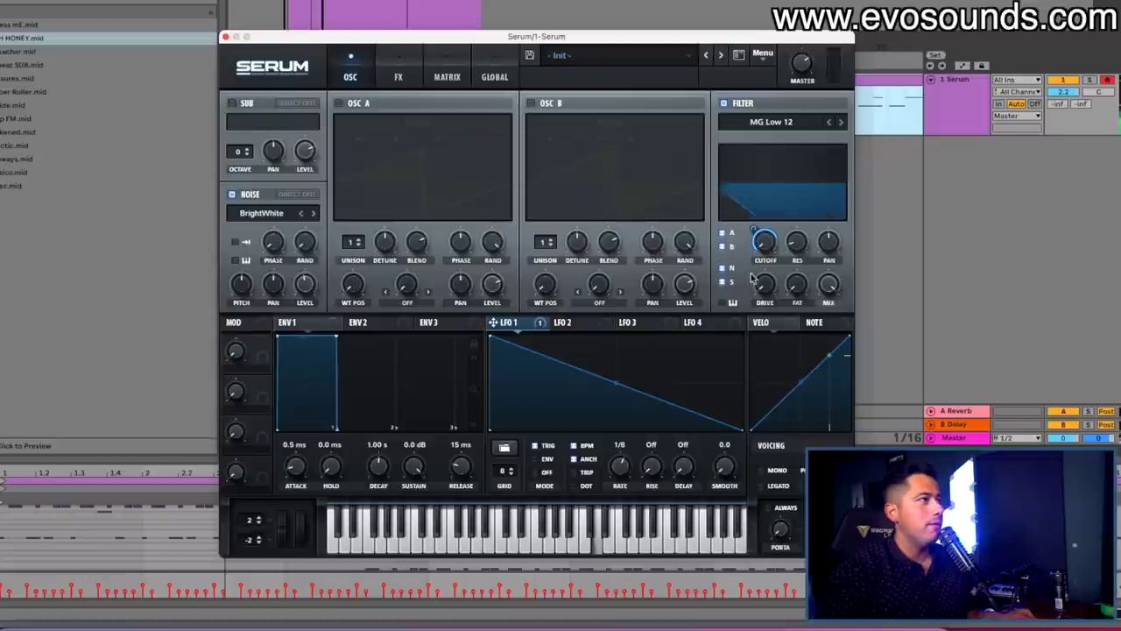
Raise the filter's resonance and drive and change its type to Band 24.
{"action": "left_click_drag", "start_coordinate": [796, 243], "coordinate": [815, 173]}
{"action": "left_click_drag", "start_coordinate": [763, 287], "coordinate": [765, 244]}
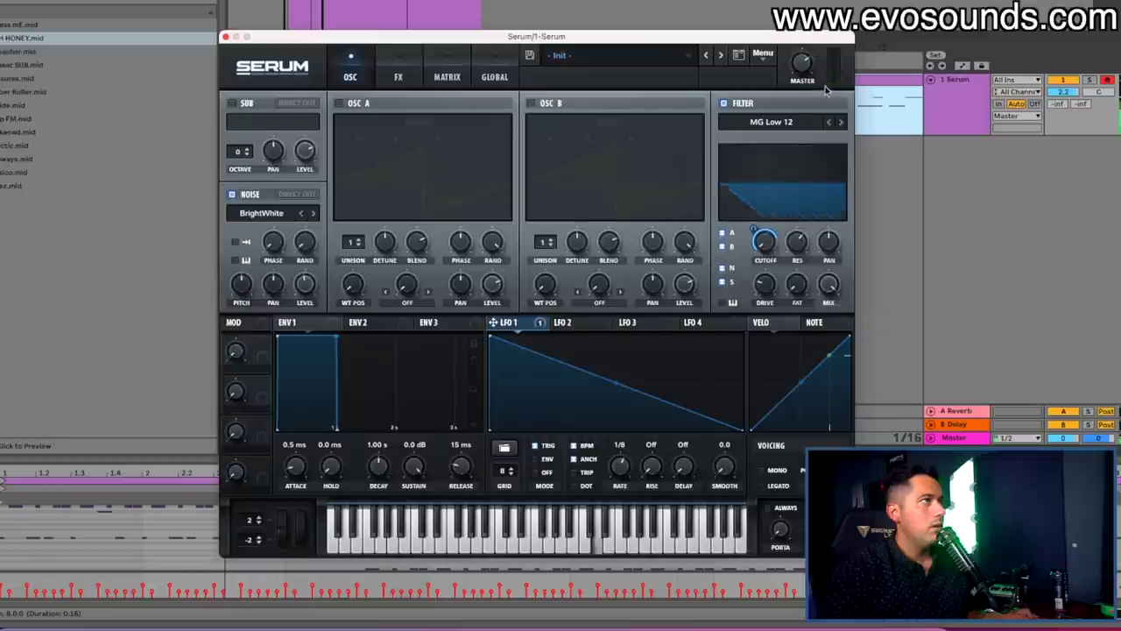
{"action": "left_click", "coordinate": [788, 124]}
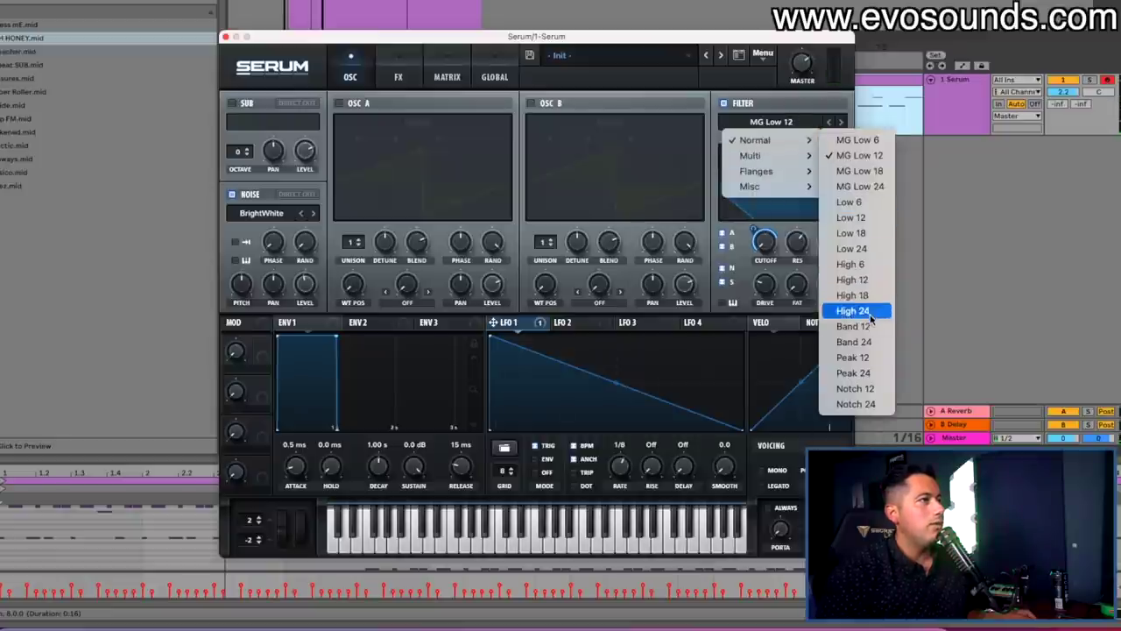
{"action": "left_click", "coordinate": [853, 342]}
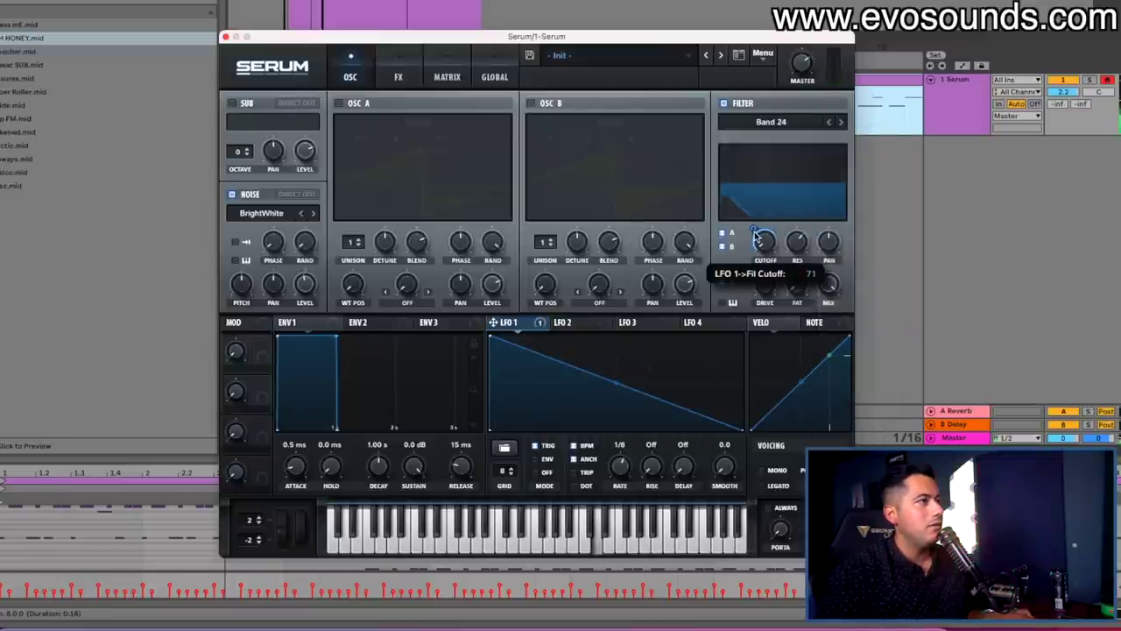
Add Tube distortion, delay and Hall reverb to the noise patch.
{"action": "left_click", "coordinate": [447, 76]}
{"action": "left_click", "coordinate": [398, 76]}
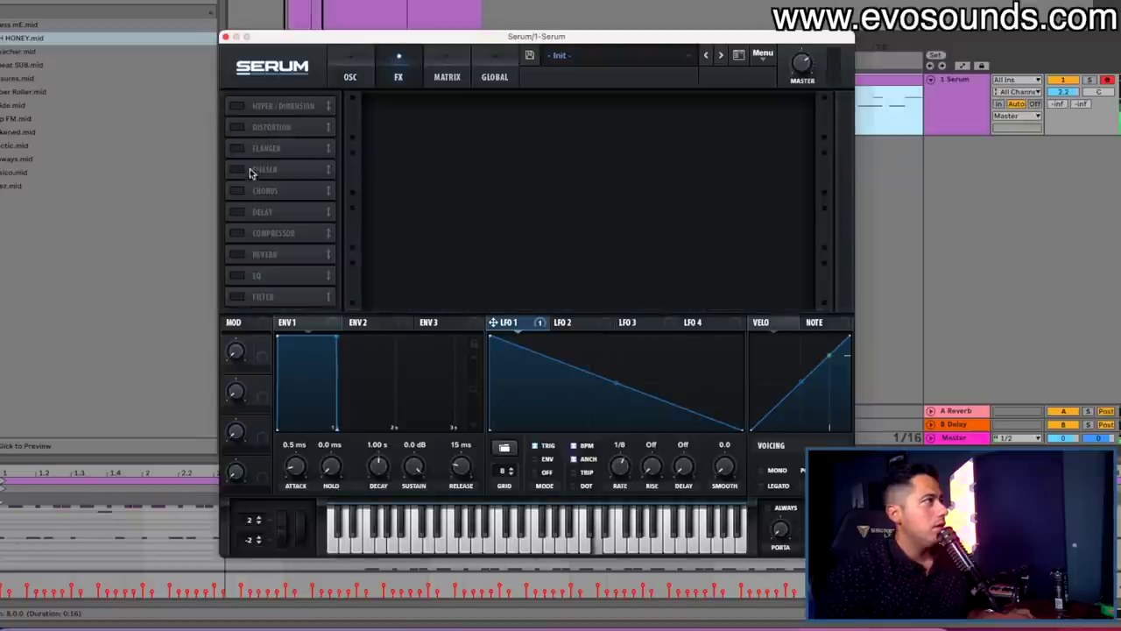
{"action": "left_click", "coordinate": [288, 128]}
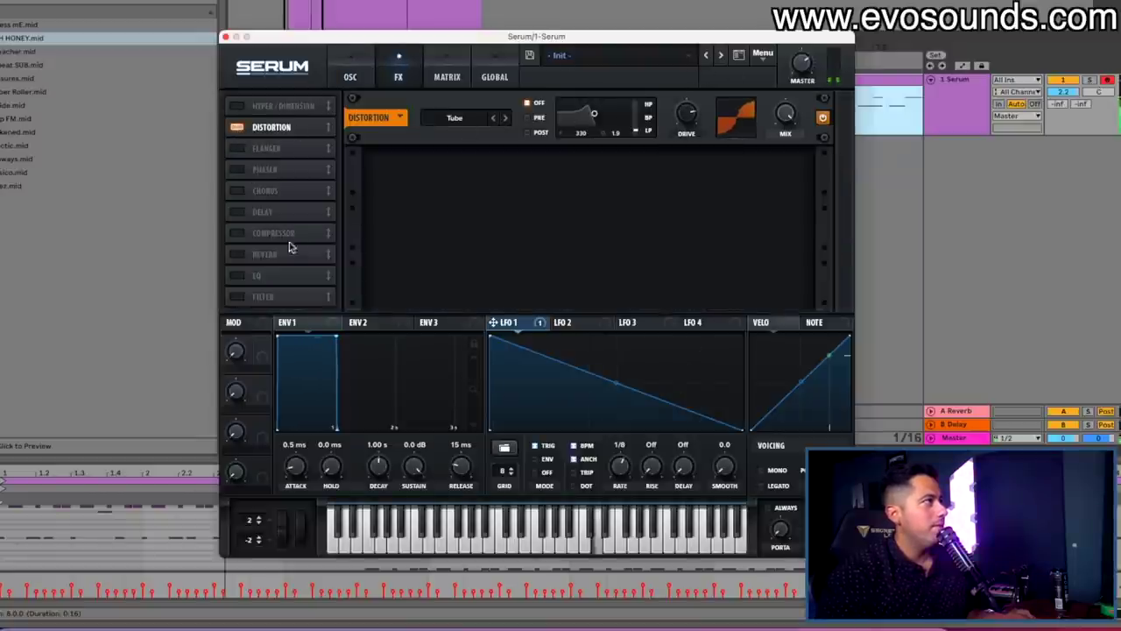
{"action": "left_click", "coordinate": [267, 254]}
{"action": "mouse_move", "coordinate": [774, 167]}
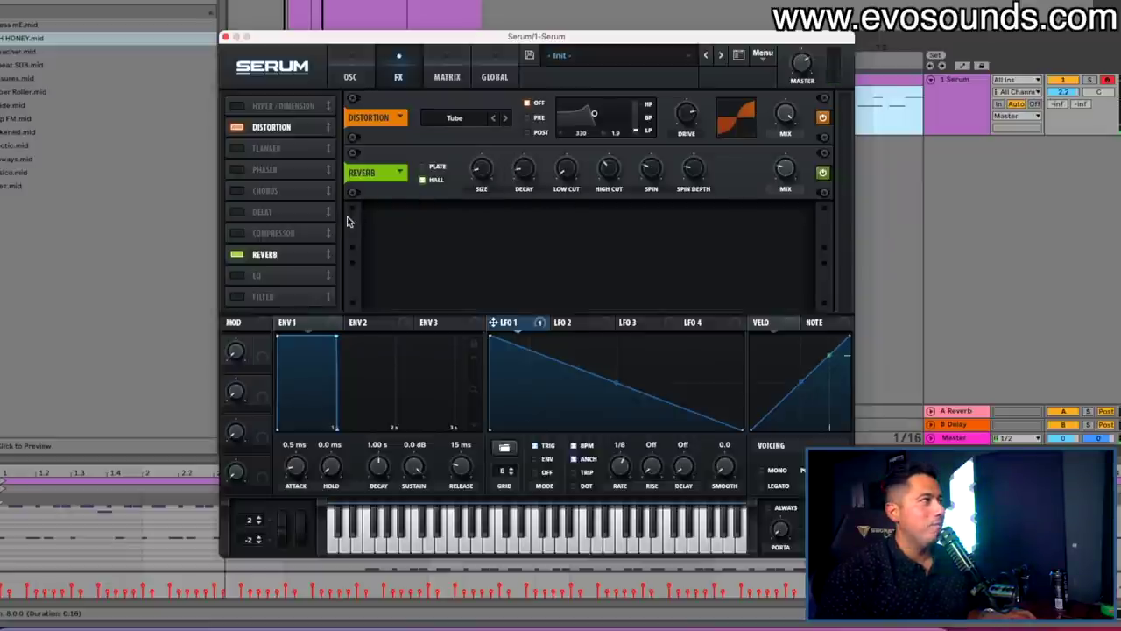
{"action": "left_click", "coordinate": [237, 212]}
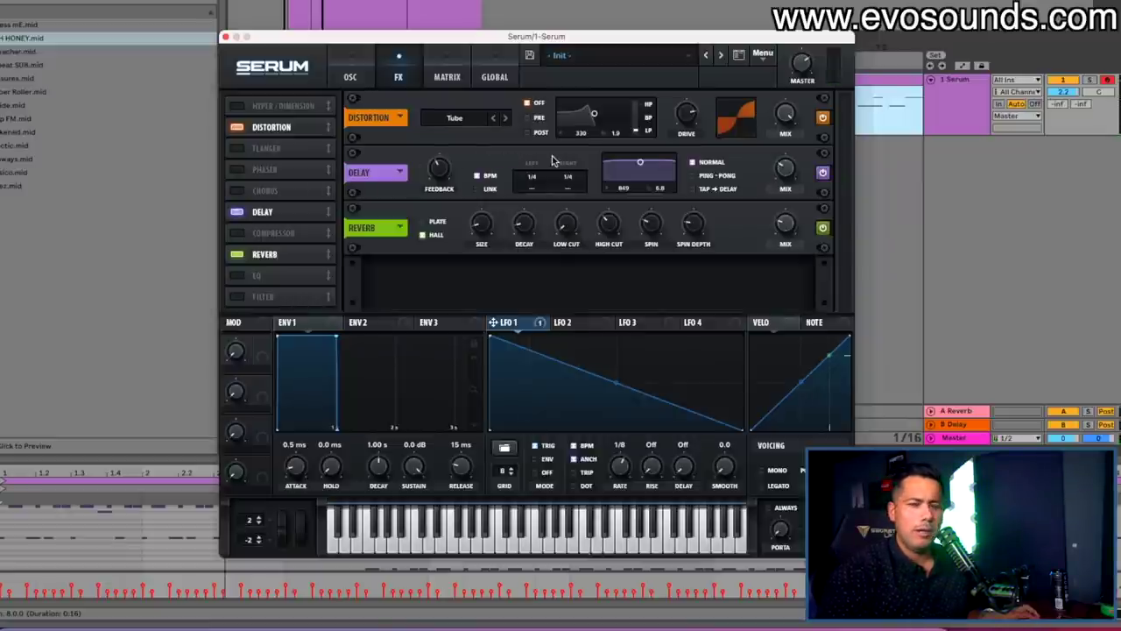
Step through the noise oscillator's samples to XF_KikAtk_01.
{"action": "left_click", "coordinate": [336, 61]}
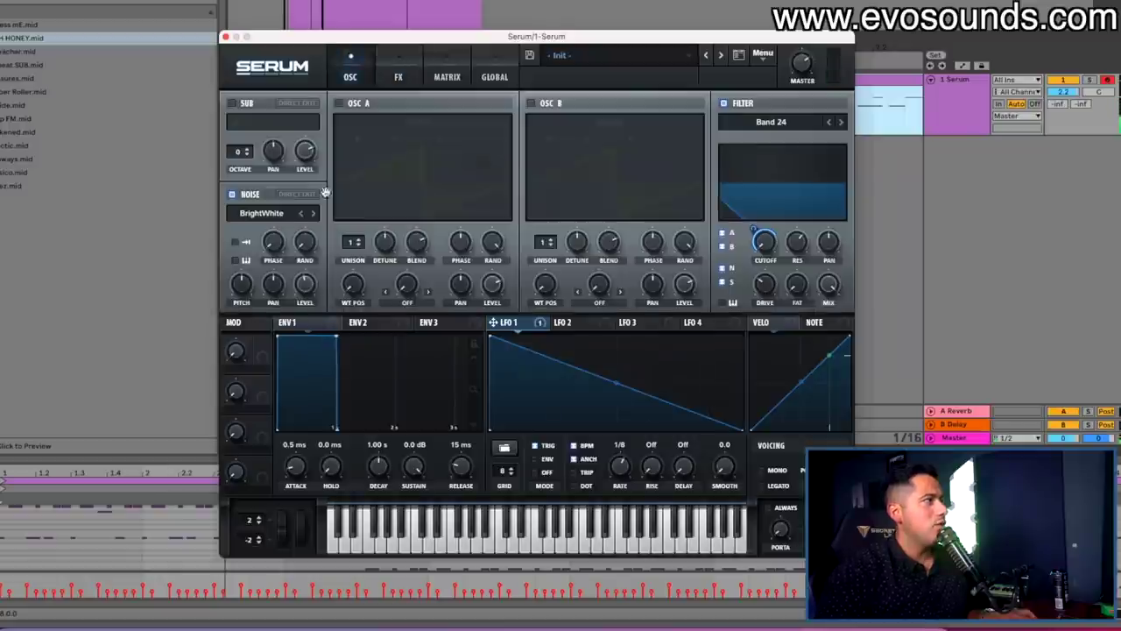
{"action": "left_click", "coordinate": [312, 213]}
{"action": "left_click", "coordinate": [312, 213]}
{"action": "left_click", "coordinate": [313, 213]}
{"action": "left_click", "coordinate": [312, 213]}
{"action": "left_click", "coordinate": [313, 212]}
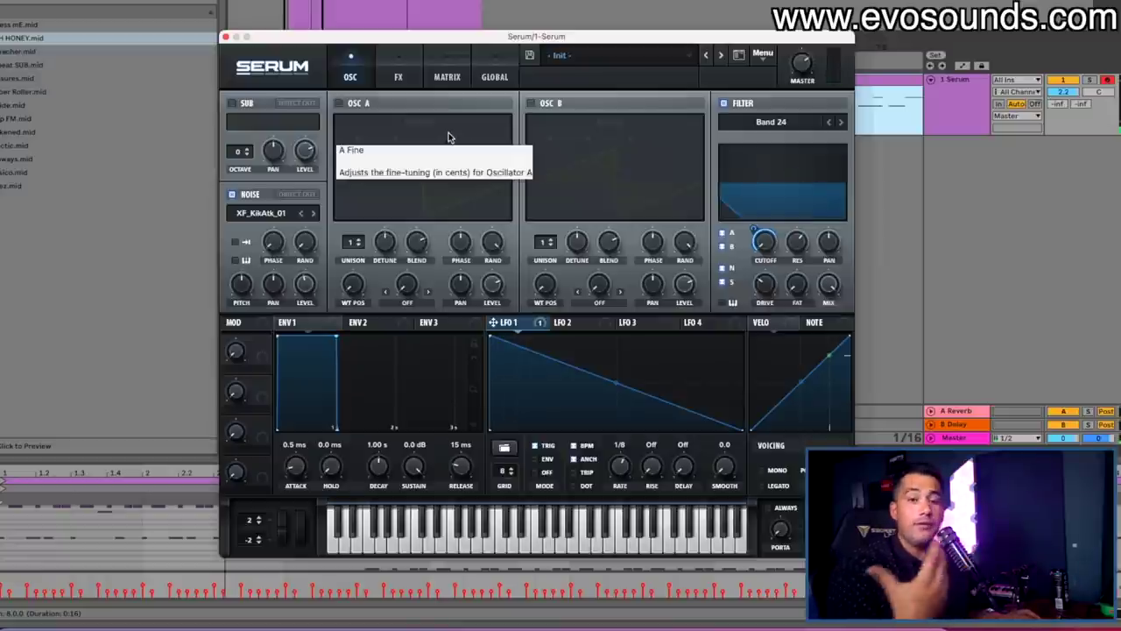
Initialize the preset and assign LFO 1, reshaped as a descending ramp, to oscillator A's coarse pitch.
{"action": "left_click", "coordinate": [763, 55]}
{"action": "left_click", "coordinate": [775, 143]}
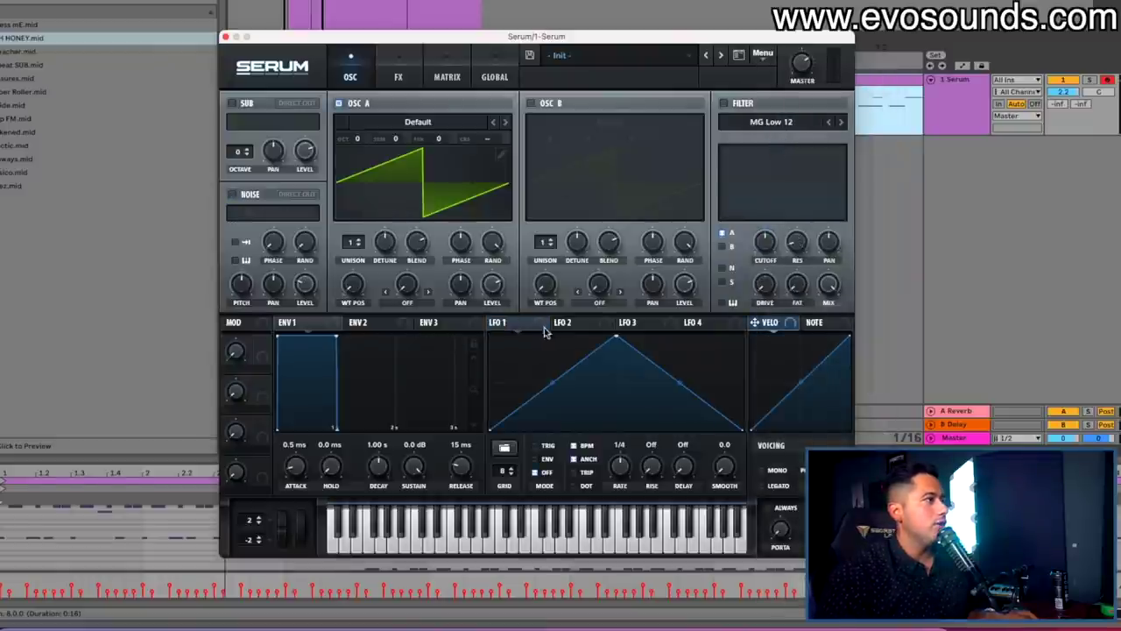
{"action": "left_click_drag", "start_coordinate": [616, 342], "coordinate": [492, 147]}
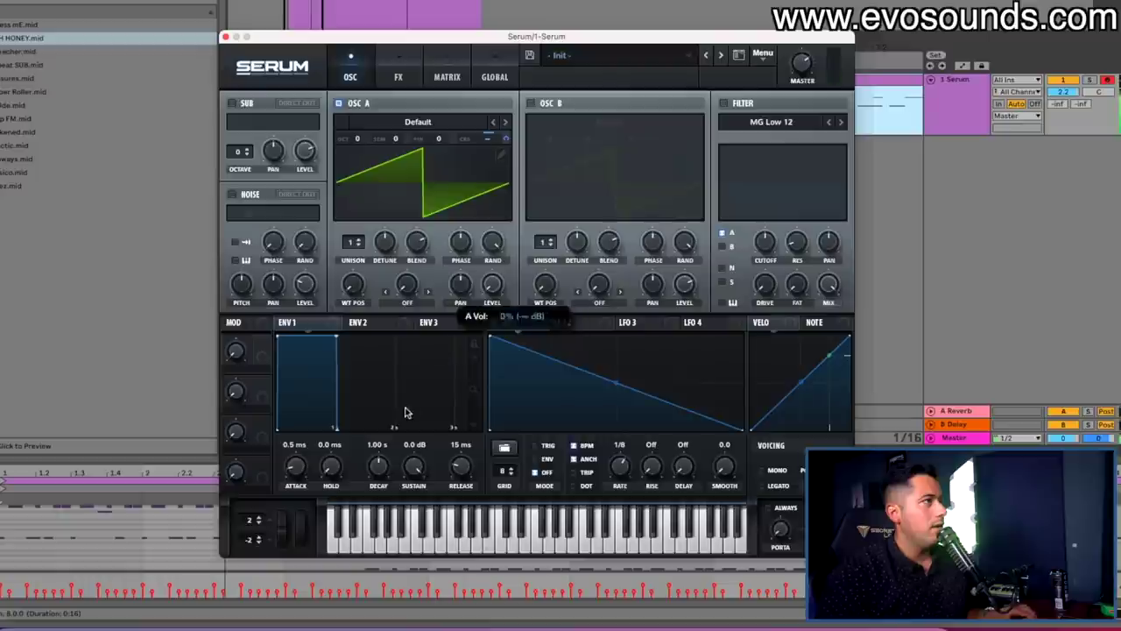
Set oscillator A's level to 0% with LFO 1 in ENV mode driving it, and adjust the LFO's coarse pitch amount to about 25.
{"action": "left_click_drag", "start_coordinate": [496, 321], "coordinate": [495, 287]}
{"action": "left_click", "coordinate": [546, 462]}
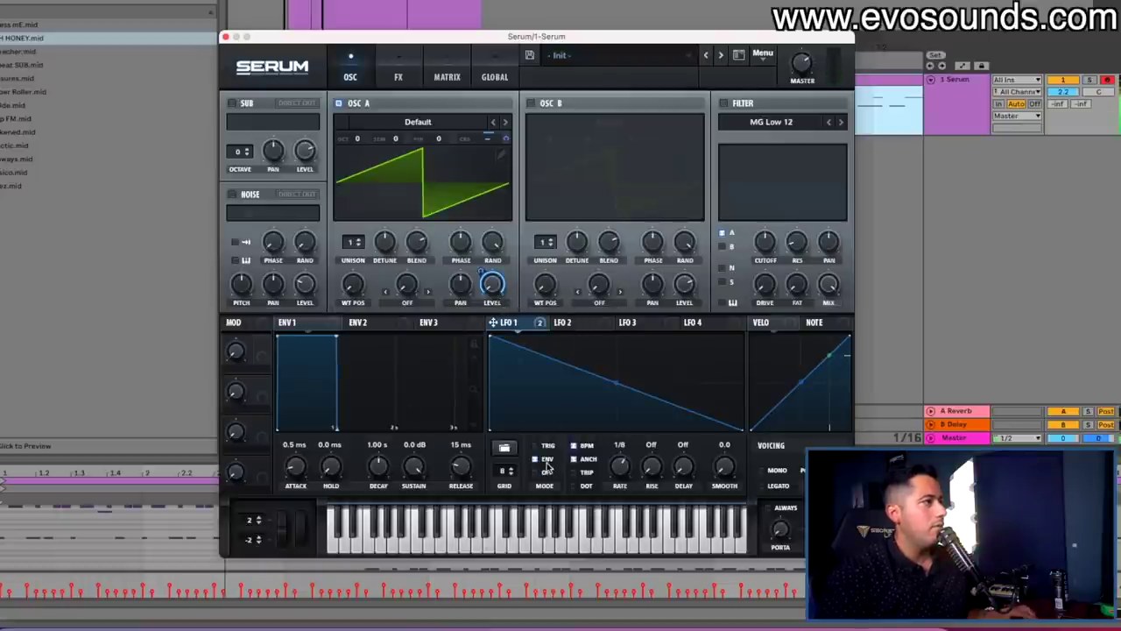
{"action": "left_click_drag", "start_coordinate": [501, 139], "coordinate": [497, 164]}
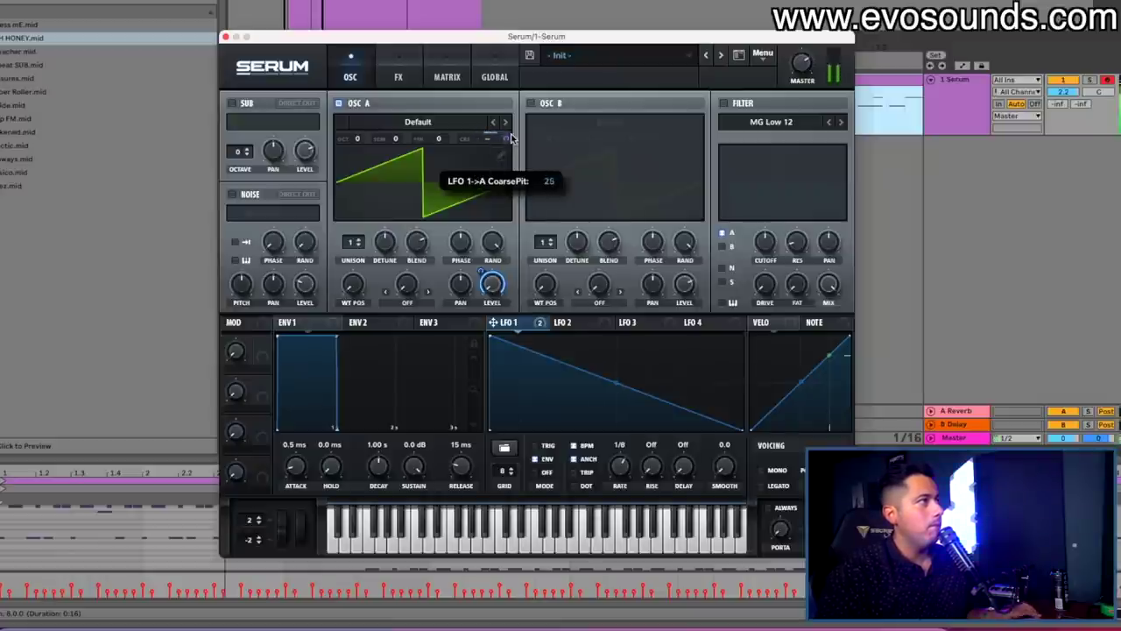
Load the analog Basic Shapes wavetable into oscillator A.
{"action": "left_click", "coordinate": [405, 130]}
{"action": "mouse_move", "coordinate": [389, 139]}
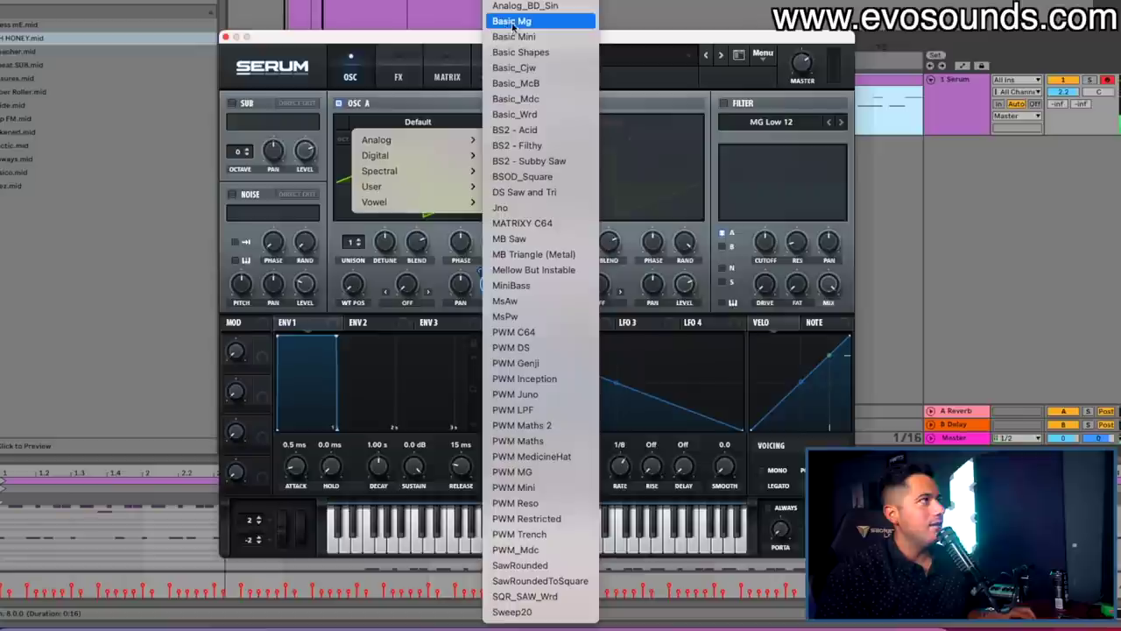
{"action": "left_click", "coordinate": [515, 53]}
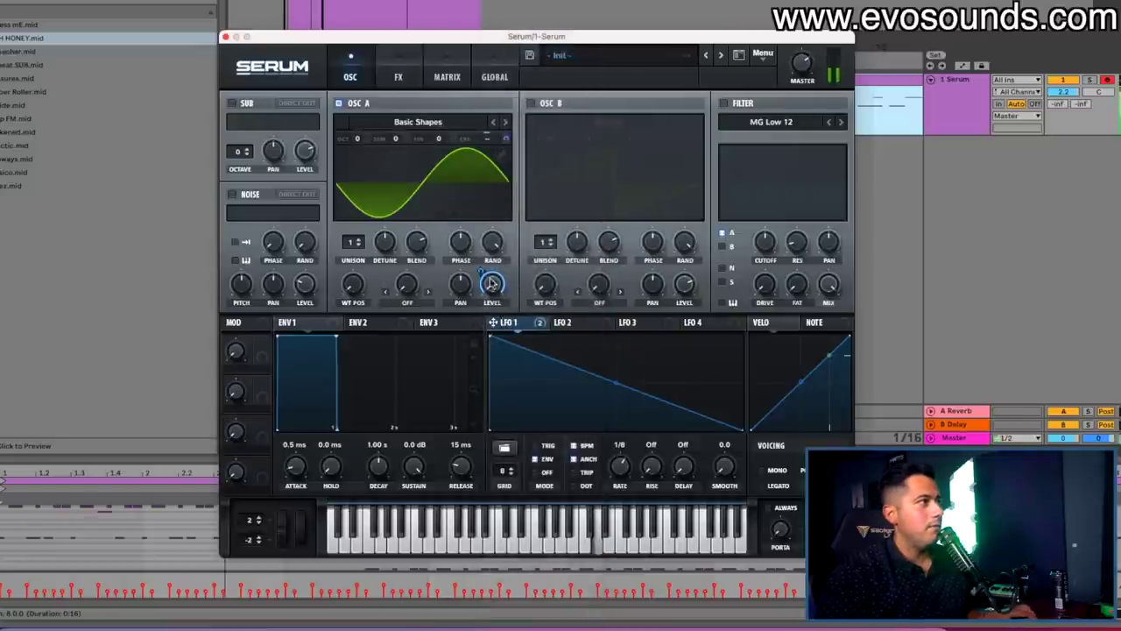
Set LFO 1 to TRIG mode at a 1/16 rate and add Tube distortion with drive at about 33%.
{"action": "mouse_move", "coordinate": [616, 384]}
{"action": "left_mouse_down"}
{"action": "mouse_move", "coordinate": [618, 370]}
{"action": "mouse_move", "coordinate": [618, 397]}
{"action": "left_mouse_up"}
{"action": "left_click_drag", "start_coordinate": [620, 465], "coordinate": [620, 457]}
{"action": "double_click", "coordinate": [616, 394]}
{"action": "left_click", "coordinate": [399, 76]}
{"action": "left_click", "coordinate": [237, 127]}
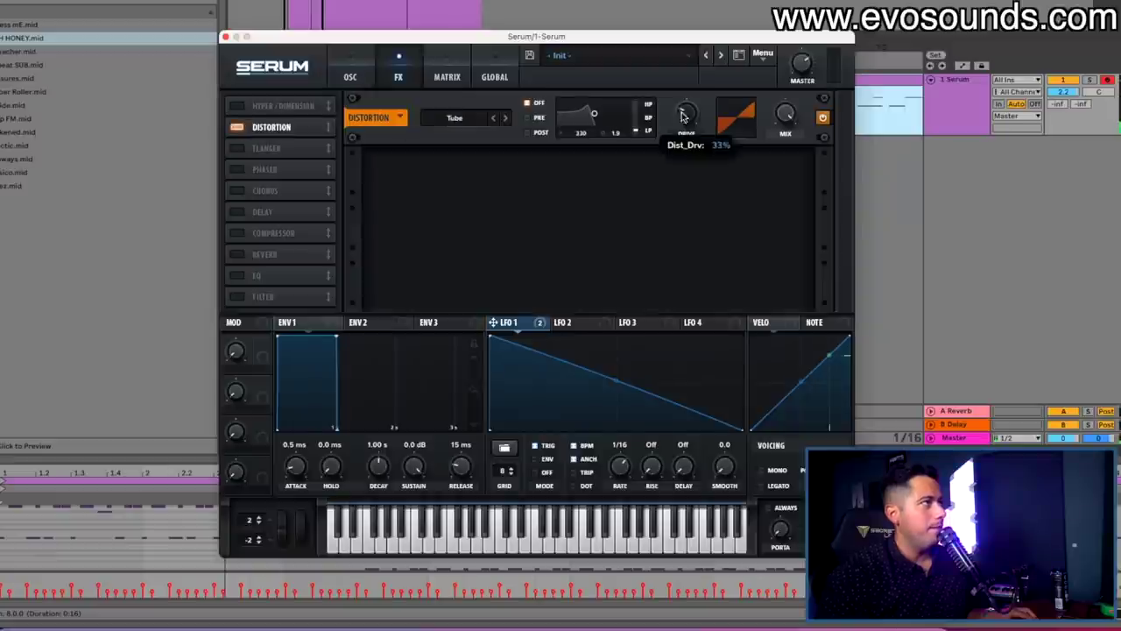
Set oscillator A's warp mode to FM (from B) and turn on oscillator B at +2 octaves with its level down.
{"action": "left_click", "coordinate": [369, 74]}
{"action": "left_click", "coordinate": [408, 302]}
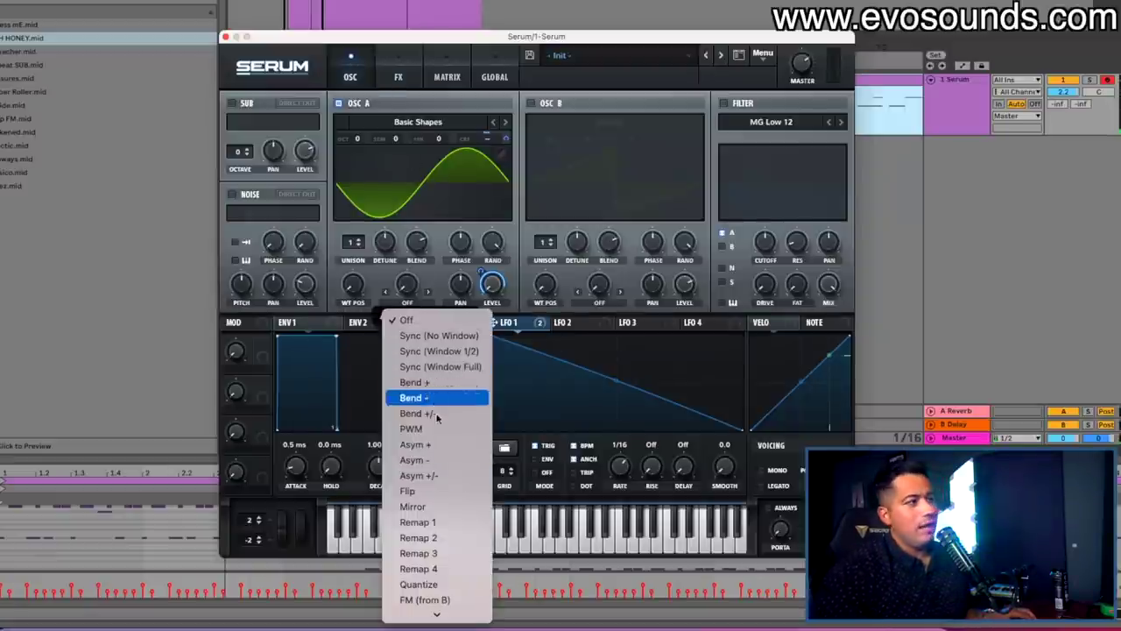
{"action": "left_click", "coordinate": [462, 550]}
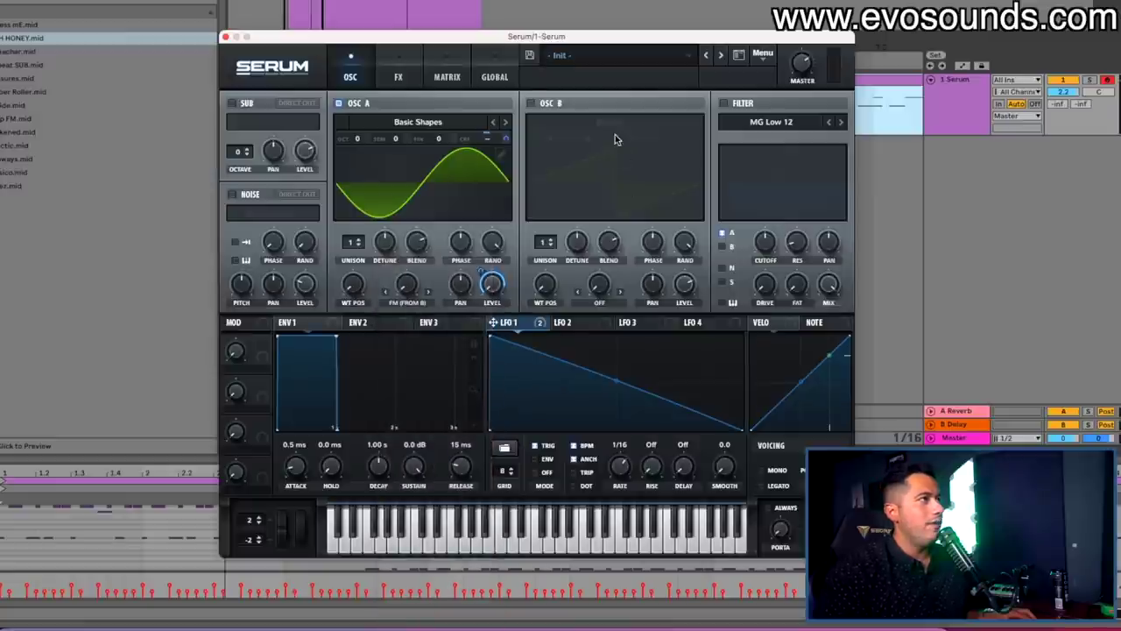
{"action": "left_click", "coordinate": [544, 103]}
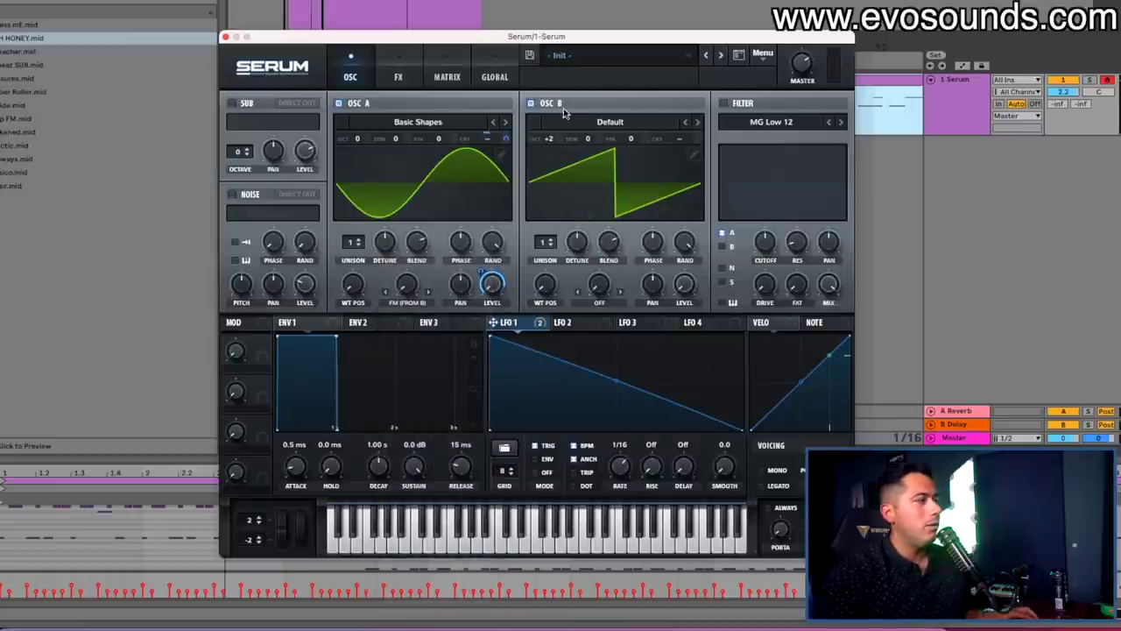
Raise oscillator A's FM warp amount and set oscillator B's octave to +3.
{"action": "left_click", "coordinate": [403, 299]}
{"action": "left_click_drag", "start_coordinate": [401, 279], "coordinate": [422, 239]}
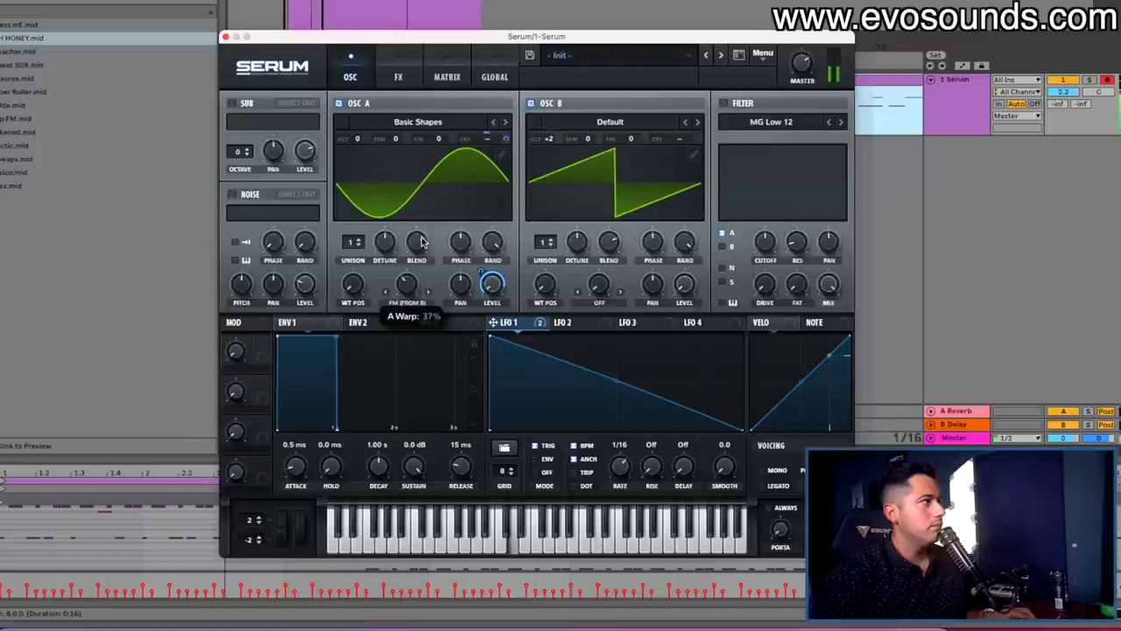
{"action": "left_click_drag", "start_coordinate": [398, 288], "coordinate": [403, 274]}
{"action": "left_click", "coordinate": [547, 126]}
{"action": "left_click", "coordinate": [536, 139]}
{"action": "left_click_drag", "start_coordinate": [547, 141], "coordinate": [545, 103]}
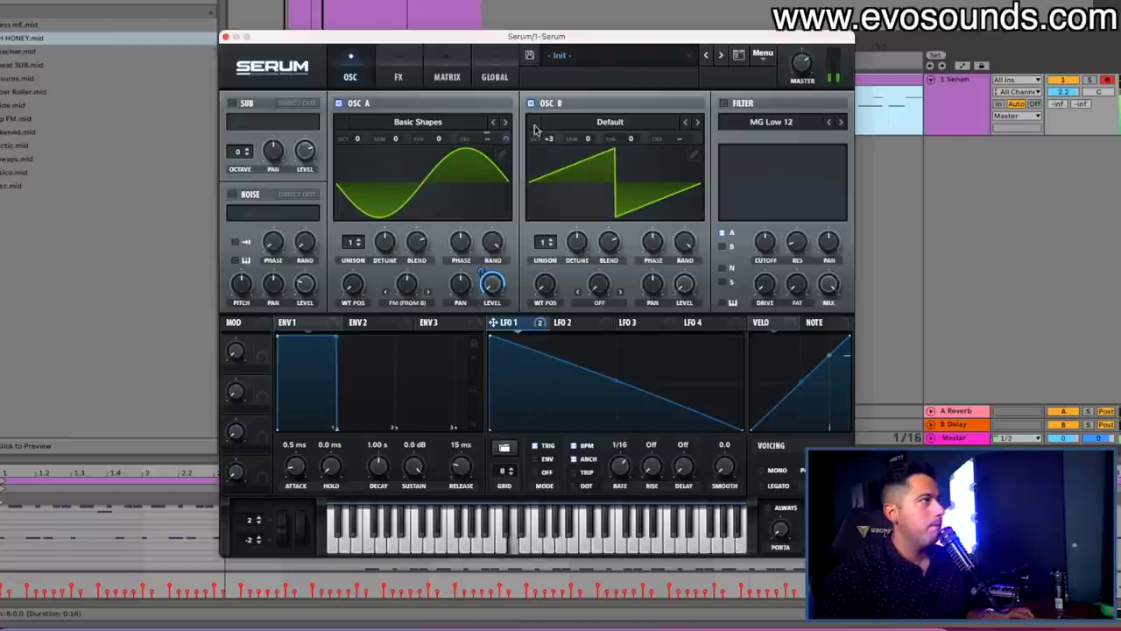
Add a phaser ahead of the distortion in the effects chain and adjust its rate and frequency.
{"action": "left_click", "coordinate": [399, 76]}
{"action": "left_click", "coordinate": [238, 169]}
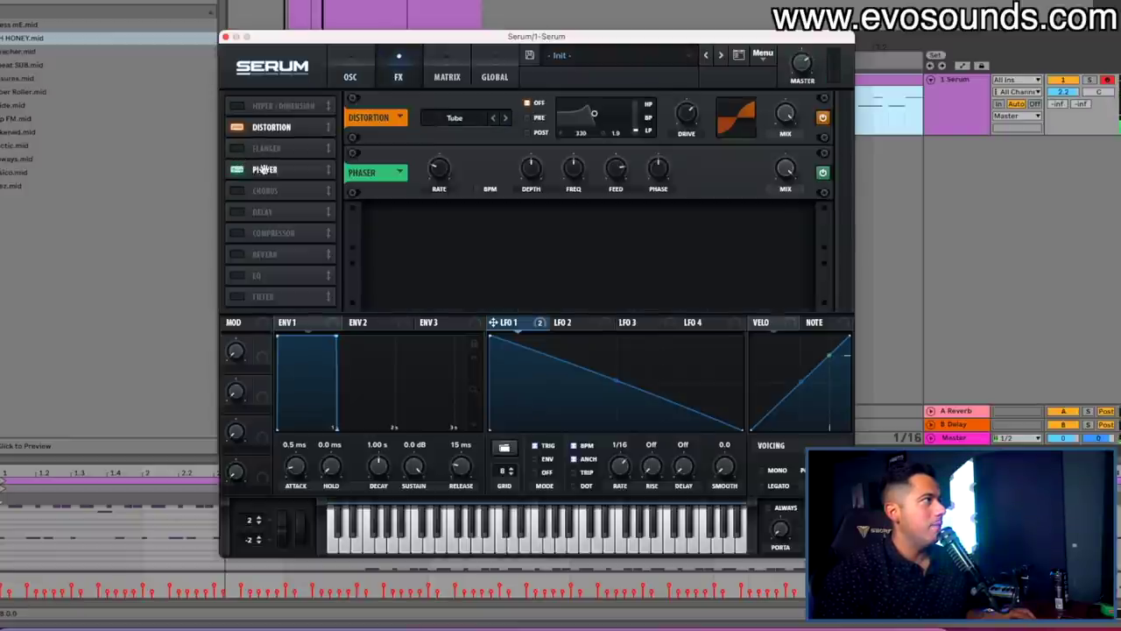
{"action": "left_click_drag", "start_coordinate": [263, 168], "coordinate": [270, 105]}
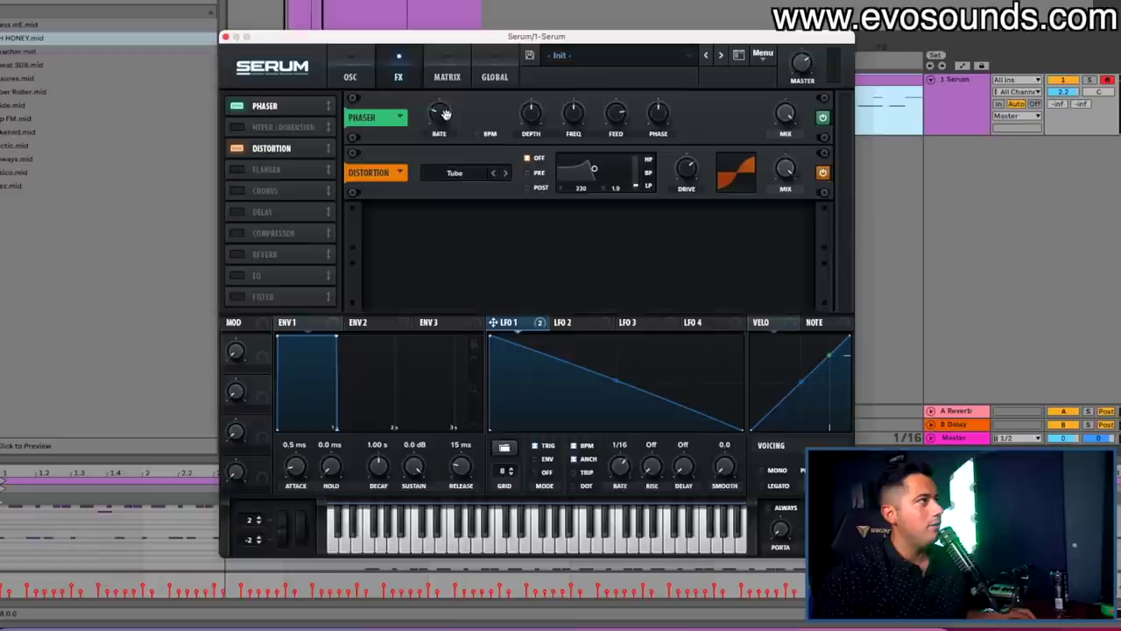
{"action": "left_click_drag", "start_coordinate": [579, 111], "coordinate": [536, 133]}
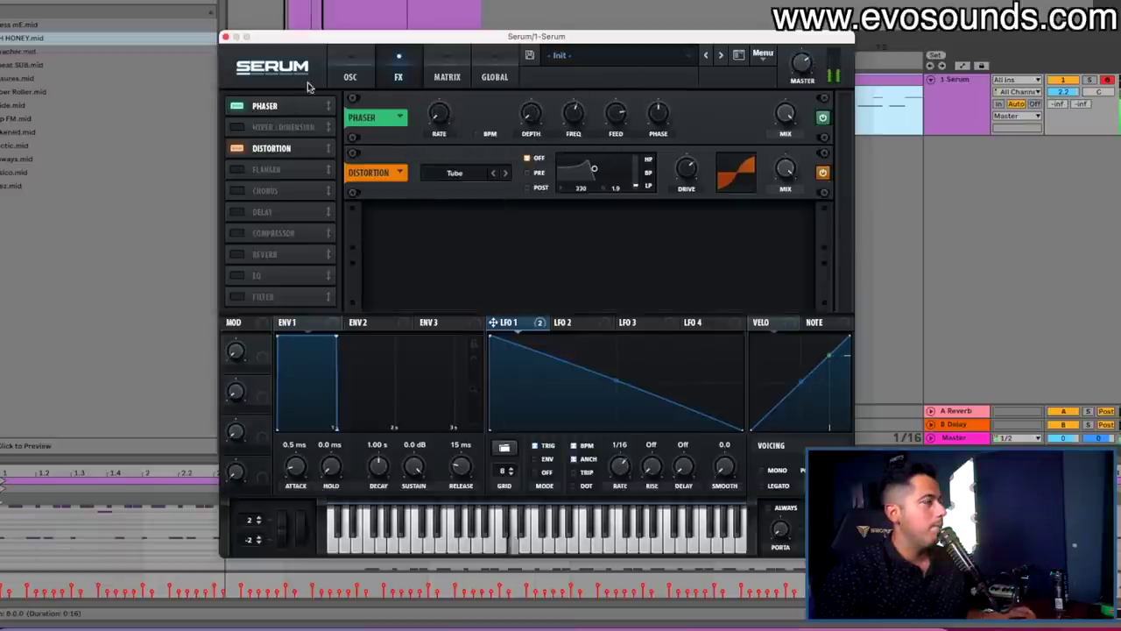
Set oscillator A's octave to -3 and assign LFO 1 to oscillator B's coarse pitch with a negative amount.
{"action": "left_click", "coordinate": [351, 61]}
{"action": "left_click_drag", "start_coordinate": [356, 138], "coordinate": [349, 192]}
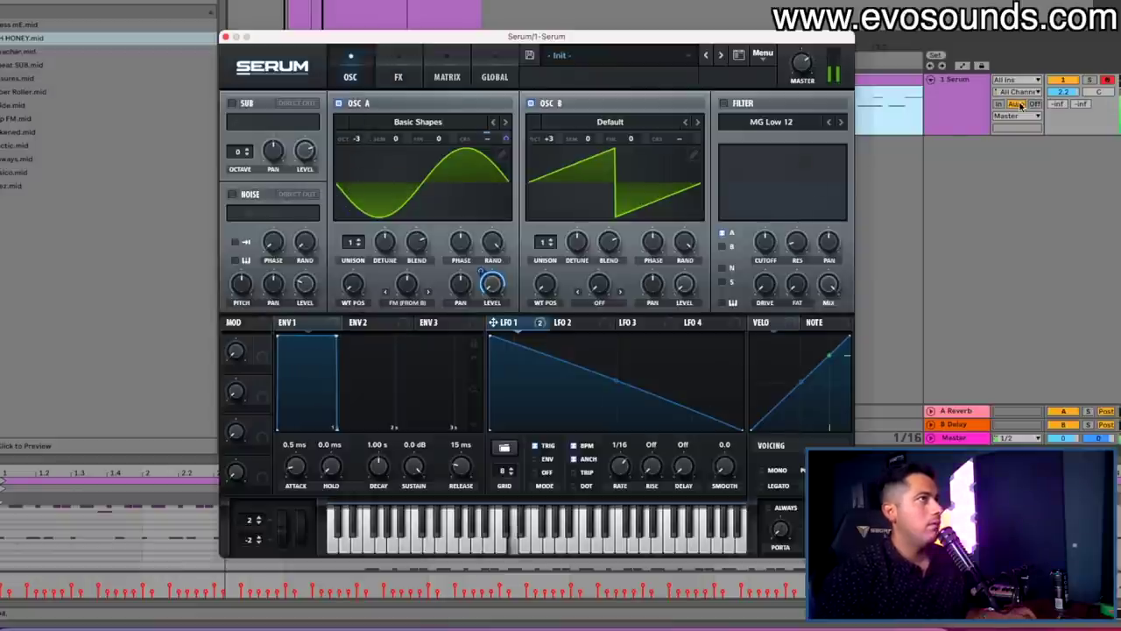
{"action": "left_click_drag", "start_coordinate": [493, 322], "coordinate": [698, 139]}
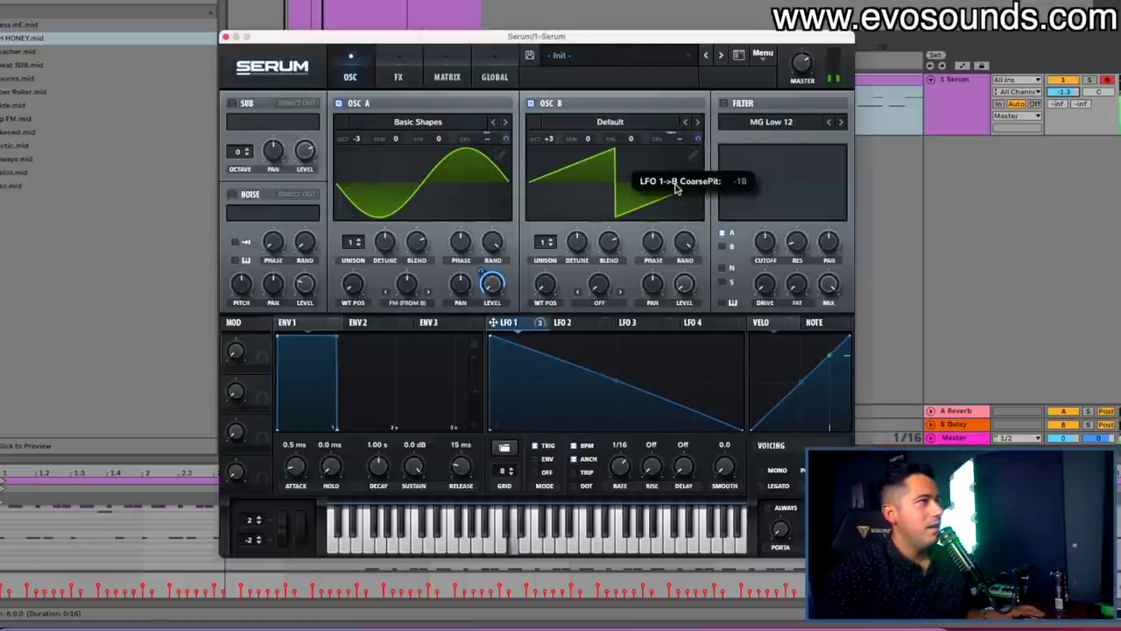
Reset the synth to the Init preset and return to the oscillator page.
{"action": "left_click", "coordinate": [762, 54]}
{"action": "left_click", "coordinate": [394, 81]}
{"action": "left_click", "coordinate": [395, 79]}
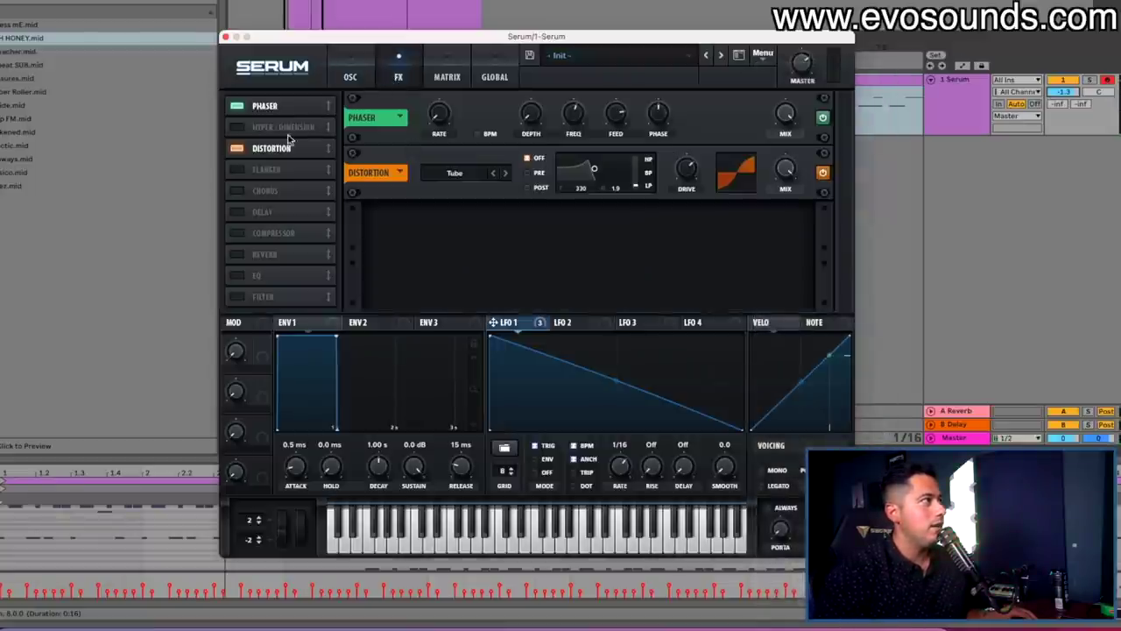
{"action": "left_click", "coordinate": [757, 54]}
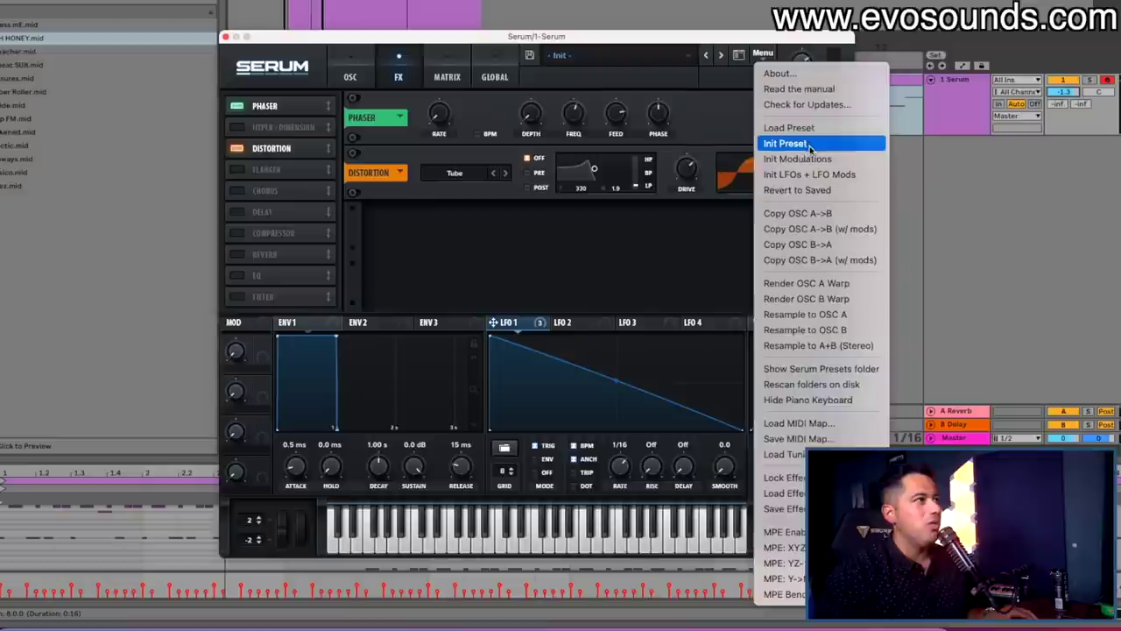
{"action": "left_click", "coordinate": [792, 141]}
{"action": "left_click", "coordinate": [364, 77]}
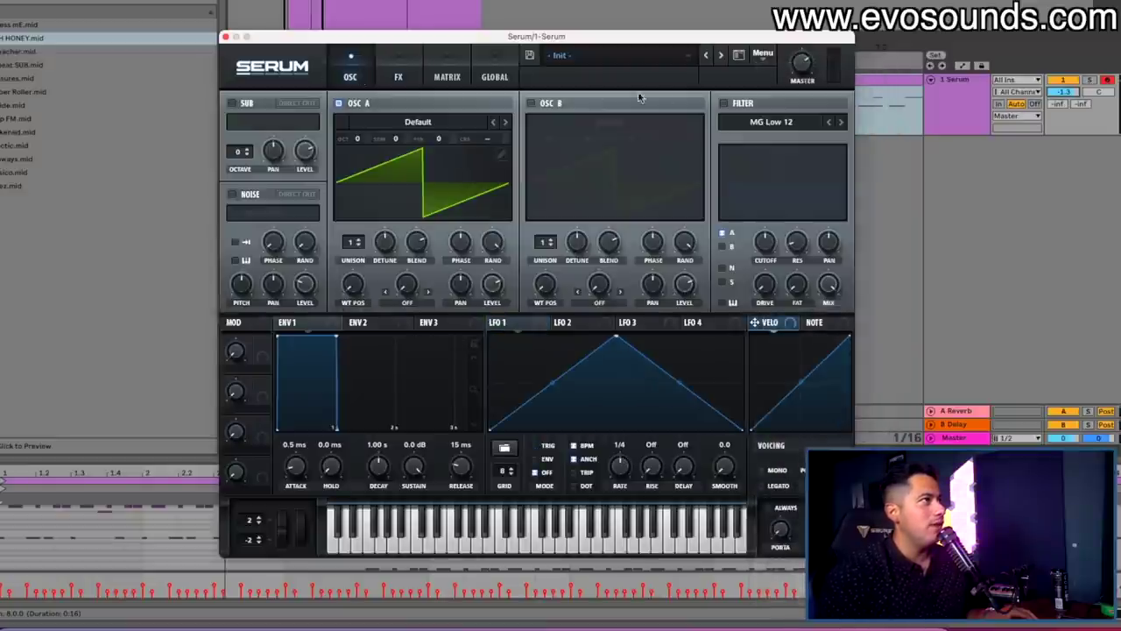
Turn on the filter as type Formant-II and assign LFO 1 to its cutoff.
{"action": "left_click", "coordinate": [723, 104]}
{"action": "left_click", "coordinate": [758, 122]}
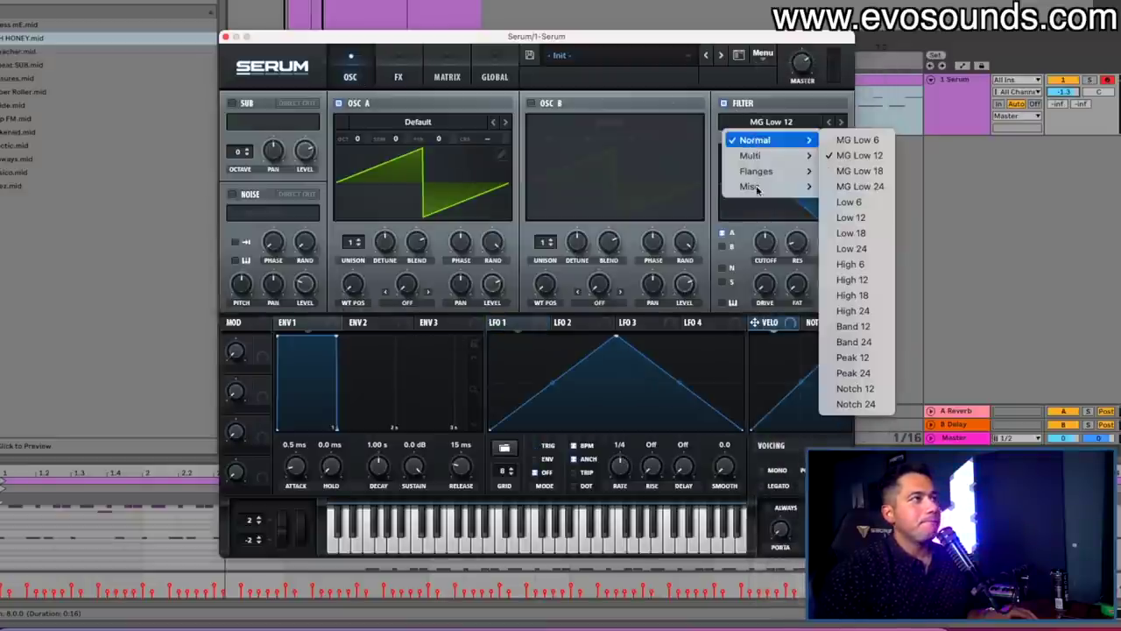
{"action": "mouse_move", "coordinate": [760, 187]}
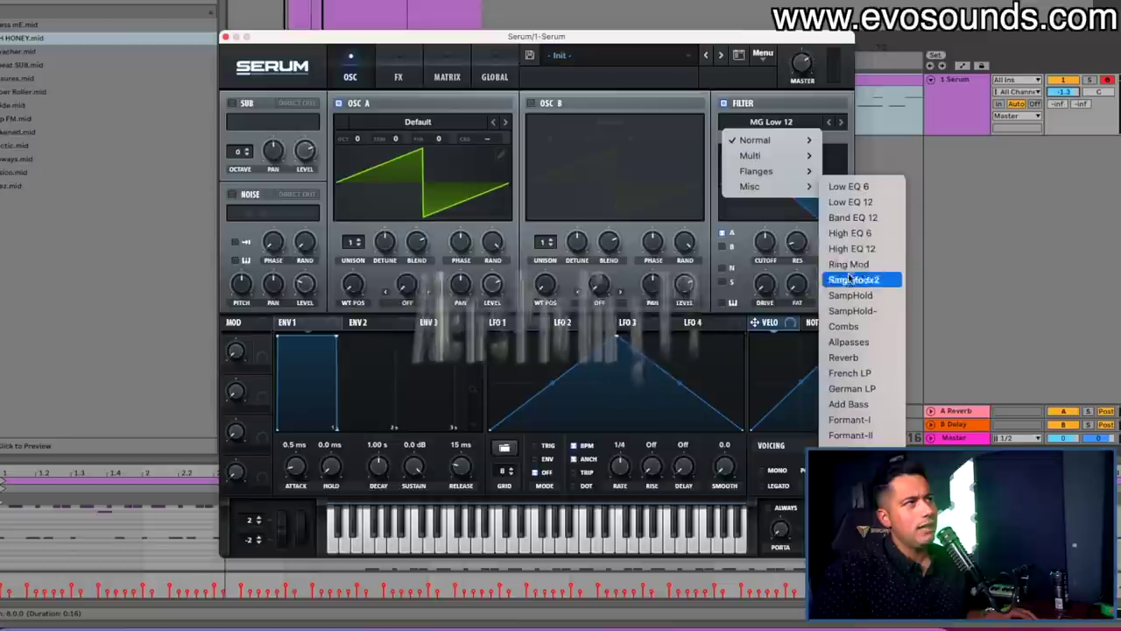
{"action": "left_click", "coordinate": [852, 435]}
{"action": "left_click_drag", "start_coordinate": [747, 230], "coordinate": [763, 241]}
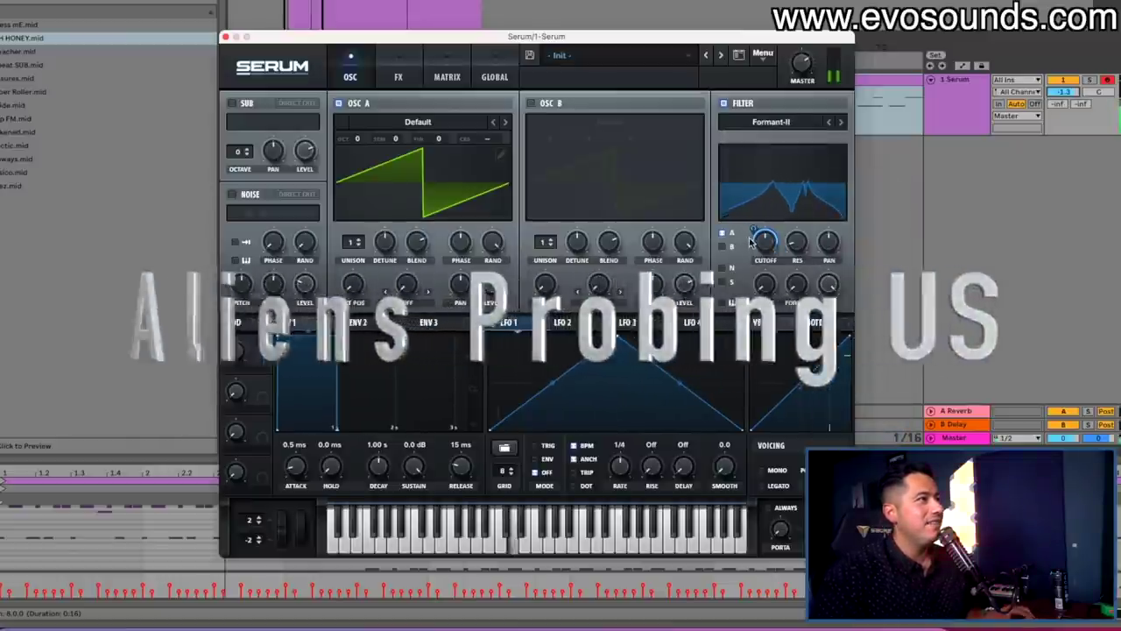
Lower oscillator A to -3 octaves and add distortion with raised drive.
{"action": "left_click_drag", "start_coordinate": [356, 138], "coordinate": [352, 179]}
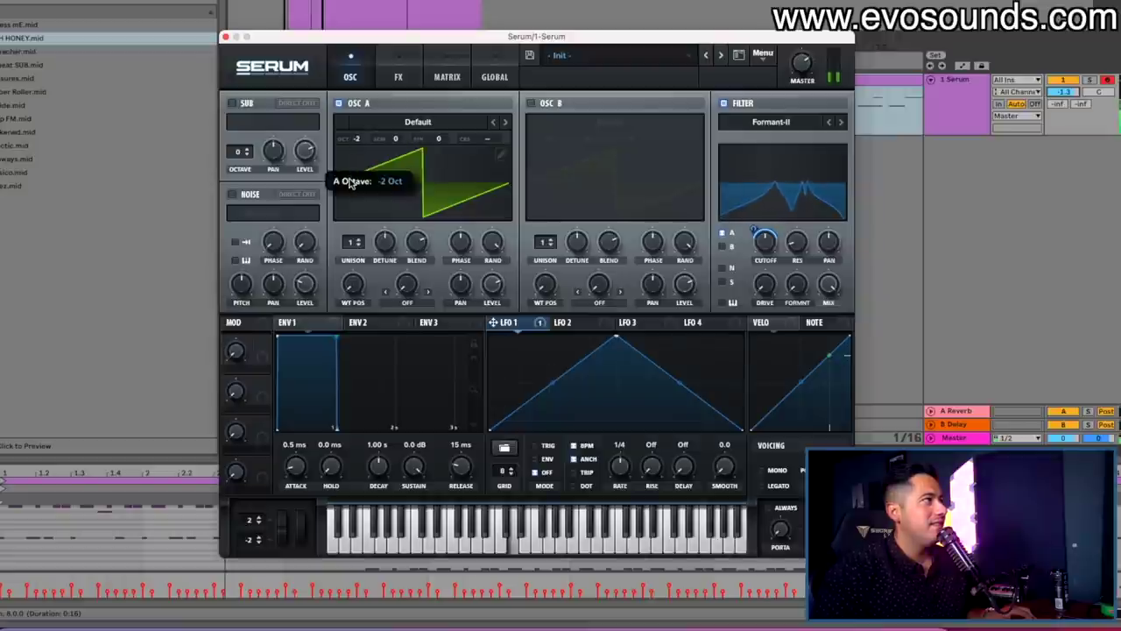
{"action": "left_click", "coordinate": [401, 77]}
{"action": "left_click", "coordinate": [237, 127]}
{"action": "left_click_drag", "start_coordinate": [680, 117], "coordinate": [723, 51]}
{"action": "left_click", "coordinate": [350, 76]}
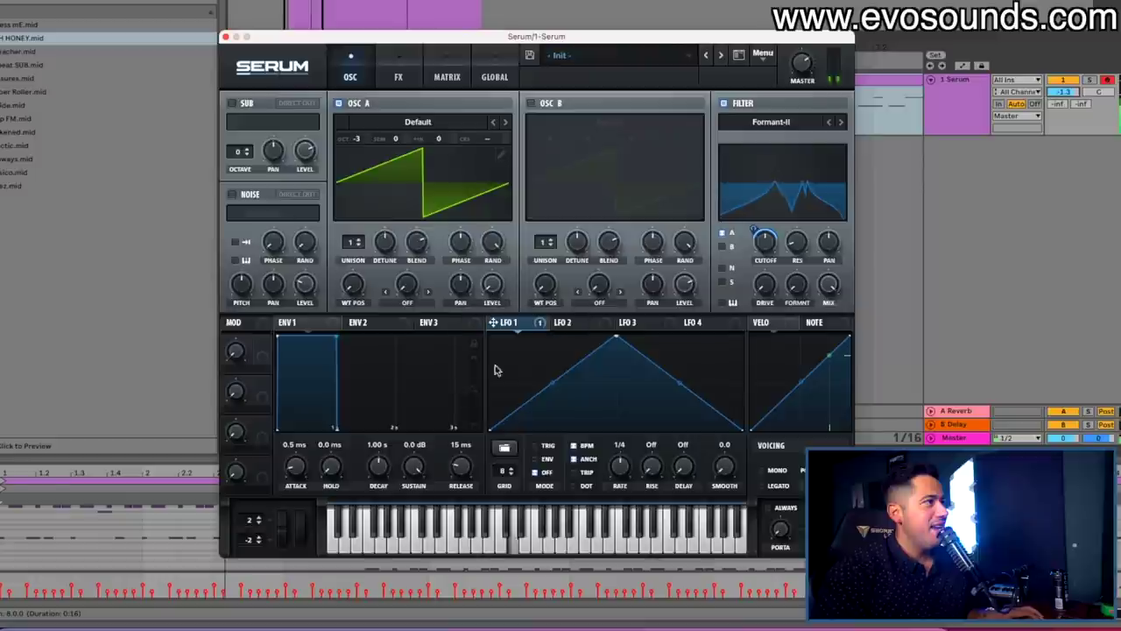
Assign LFO 2 as a descending ramp at a 1/16 rate to oscillator A's level, and adjust the filter's cutoff and resonance.
{"action": "left_click_drag", "start_coordinate": [557, 322], "coordinate": [492, 283]}
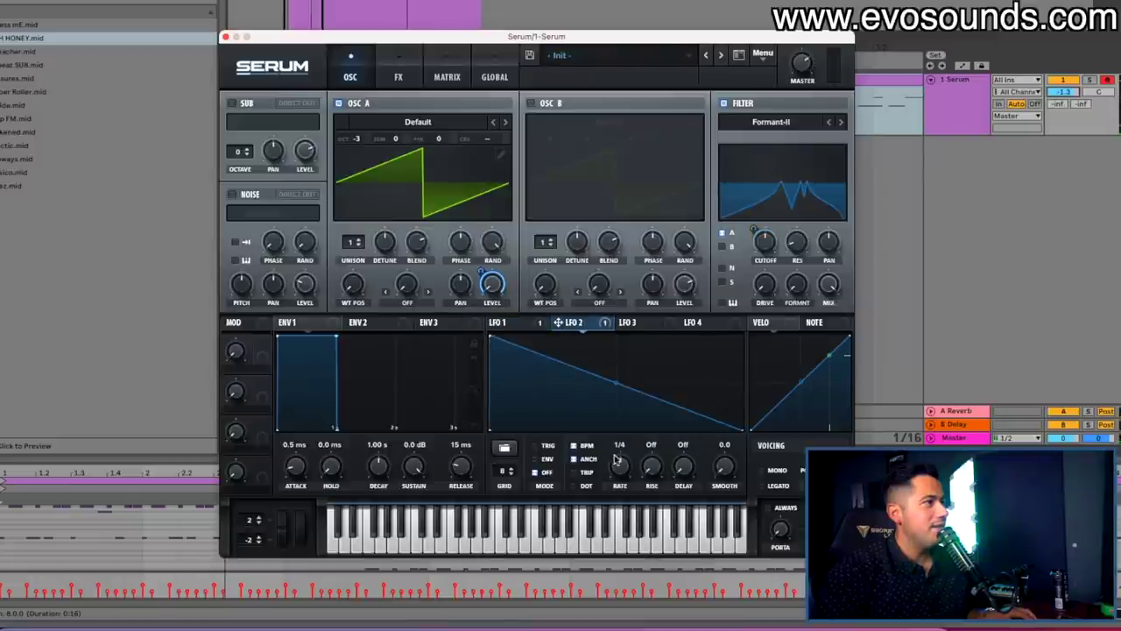
{"action": "left_click_drag", "start_coordinate": [618, 444], "coordinate": [617, 452]}
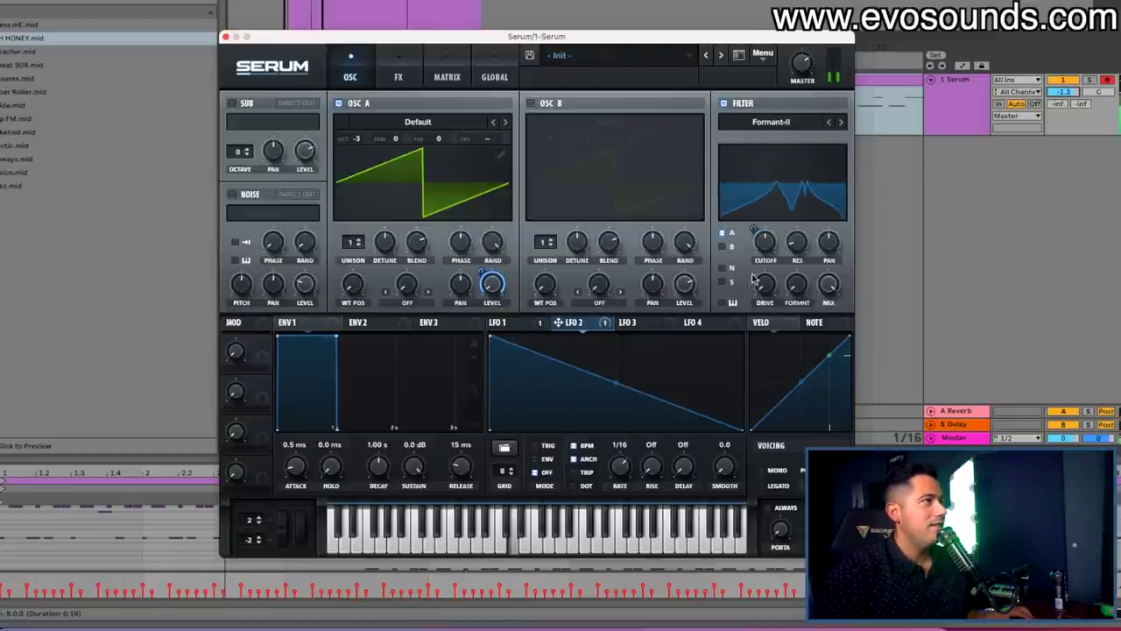
{"action": "left_click_drag", "start_coordinate": [757, 246], "coordinate": [752, 251]}
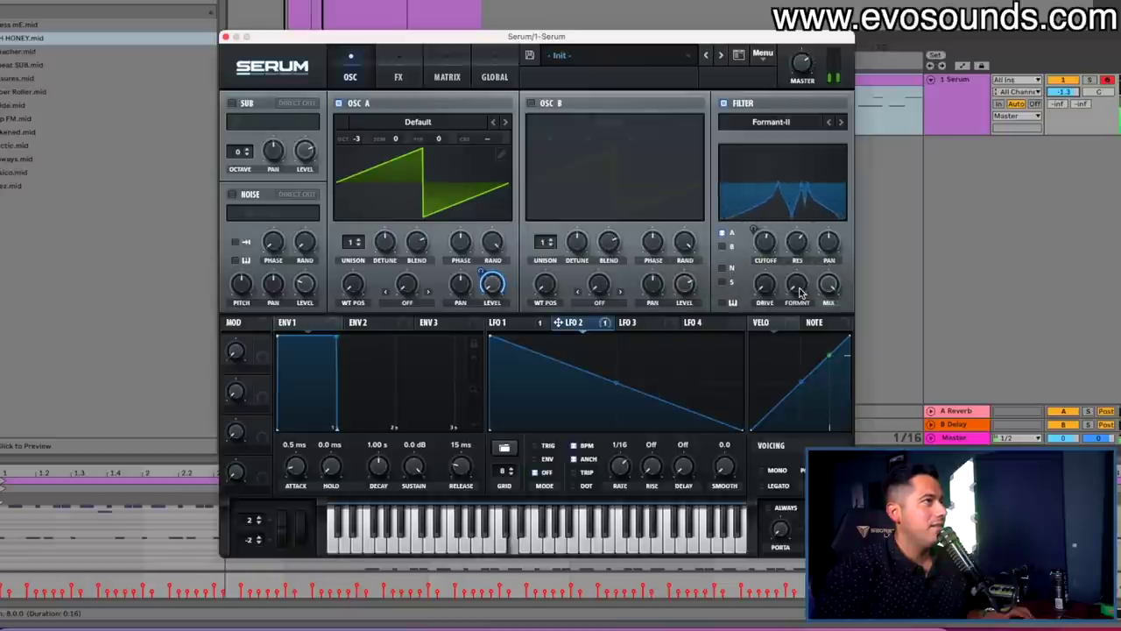
{"action": "mouse_move", "coordinate": [761, 252]}
Slow LFO 1 to a bar rate with mono legato voicing and change the filter type to Formant-III.
{"action": "left_click", "coordinate": [504, 323]}
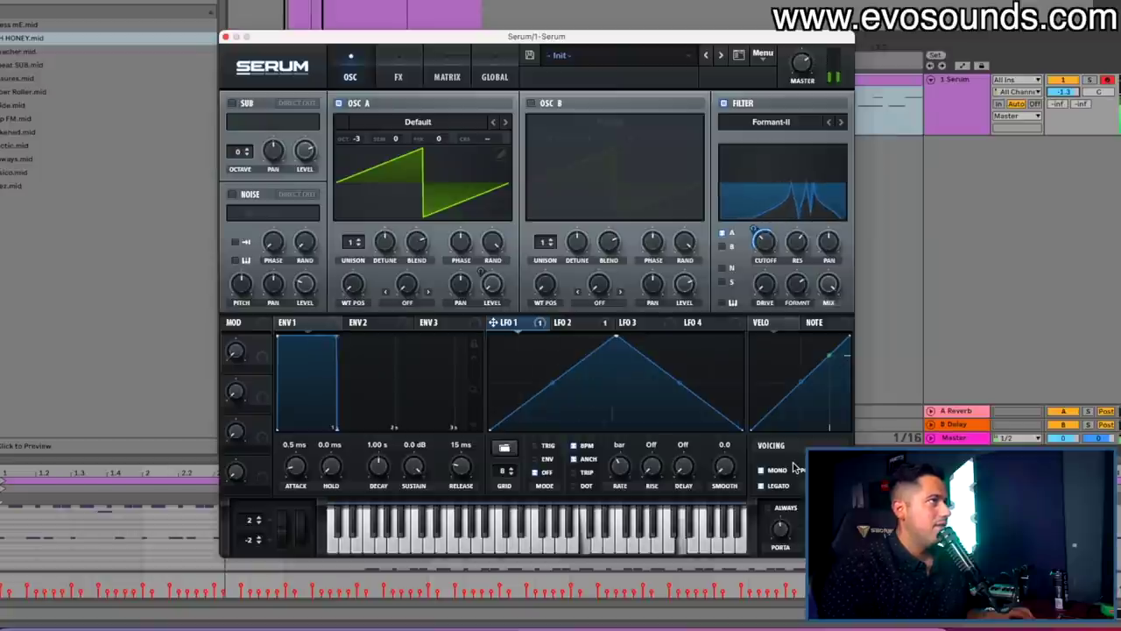
{"action": "left_click", "coordinate": [840, 122]}
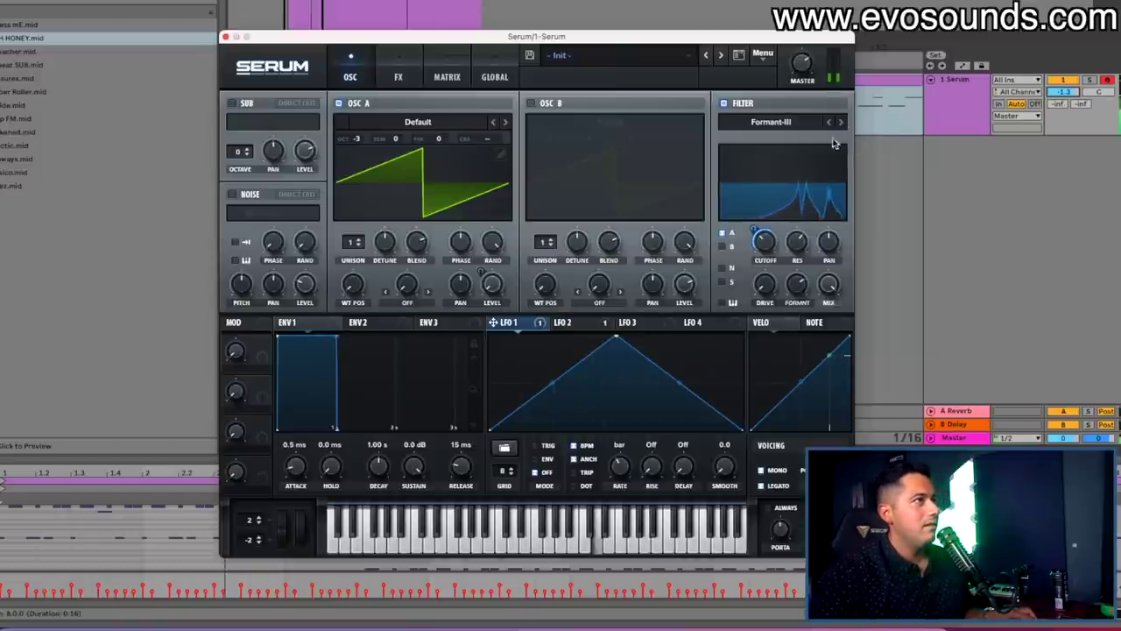
Redraw LFO 1 as an uneven eight-step pattern across the grid and set its rate to 1/2.
{"action": "left_click_drag", "start_coordinate": [616, 335], "coordinate": [554, 336]}
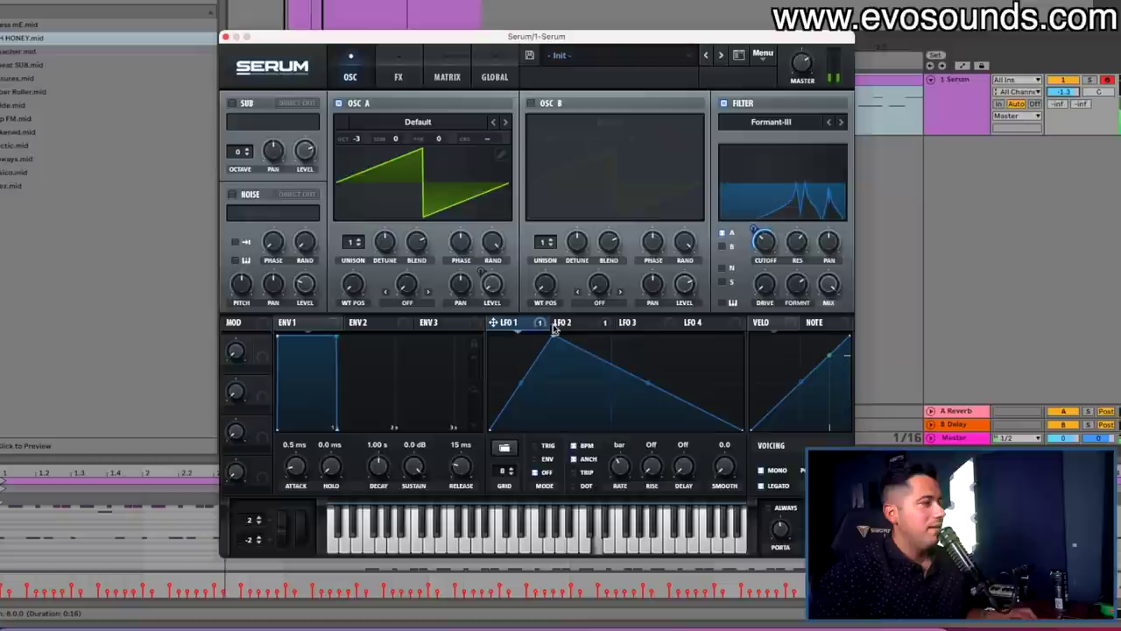
{"action": "mouse_move", "coordinate": [513, 396]}
{"action": "left_mouse_down"}
{"action": "mouse_move", "coordinate": [550, 364]}
{"action": "mouse_move", "coordinate": [545, 428]}
{"action": "left_mouse_up"}
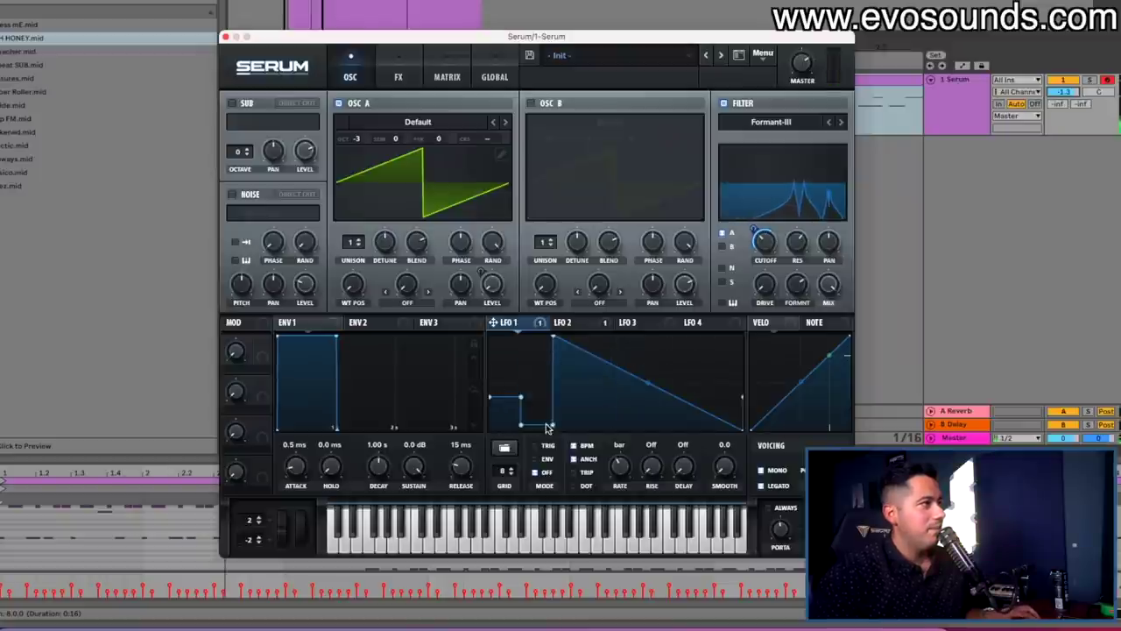
{"action": "left_click", "coordinate": [581, 373], "text": "shift"}
{"action": "left_click", "coordinate": [604, 414], "text": "shift"}
{"action": "left_click", "coordinate": [655, 375], "text": "shift"}
{"action": "left_click", "coordinate": [632, 403], "text": "shift"}
{"action": "mouse_move", "coordinate": [642, 425]}
{"action": "left_mouse_down"}
{"action": "mouse_move", "coordinate": [721, 359]}
{"action": "mouse_move", "coordinate": [707, 343]}
{"action": "mouse_move", "coordinate": [693, 388]}
{"action": "mouse_move", "coordinate": [701, 416]}
{"action": "left_mouse_up"}
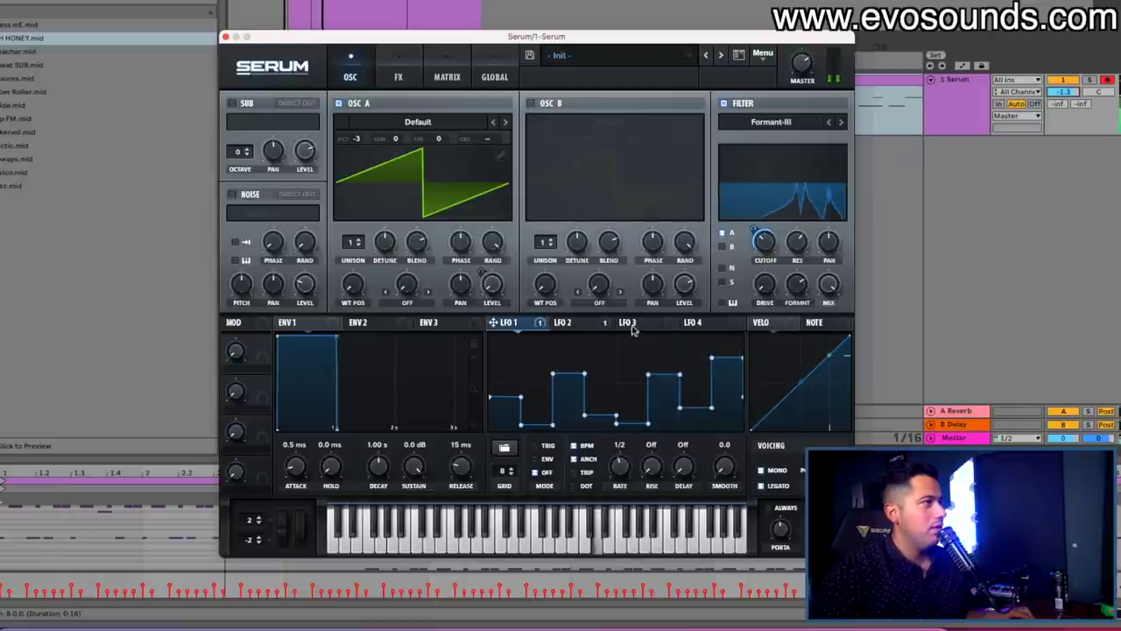
Show LFO 2 and lower the filter's formant amount to about 18%.
{"action": "left_click", "coordinate": [571, 322]}
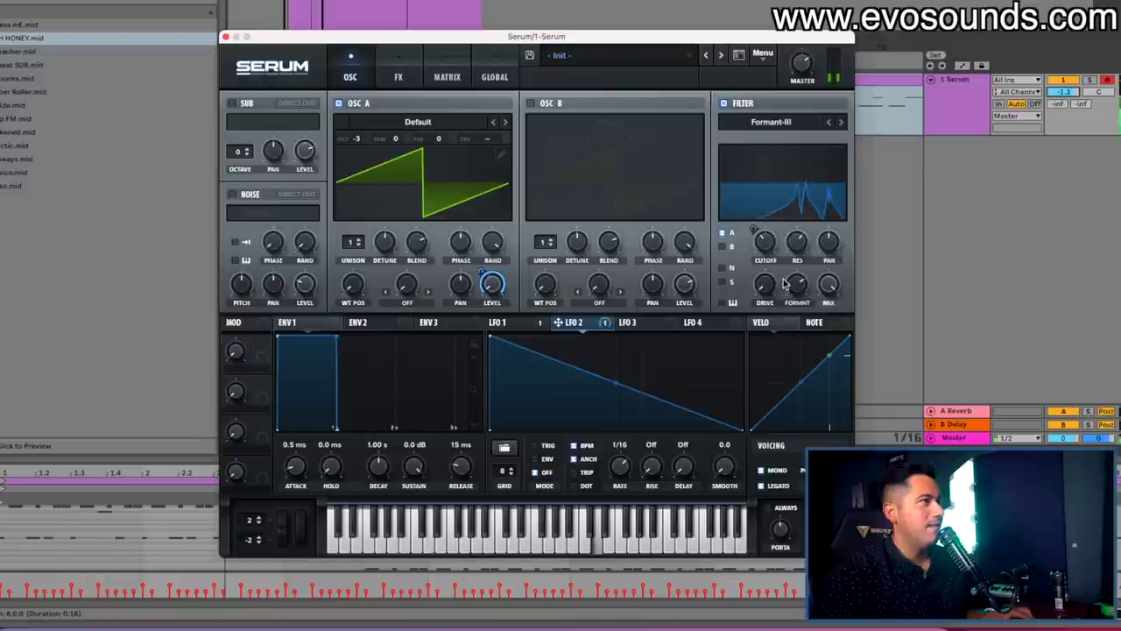
{"action": "left_click_drag", "start_coordinate": [772, 281], "coordinate": [790, 314]}
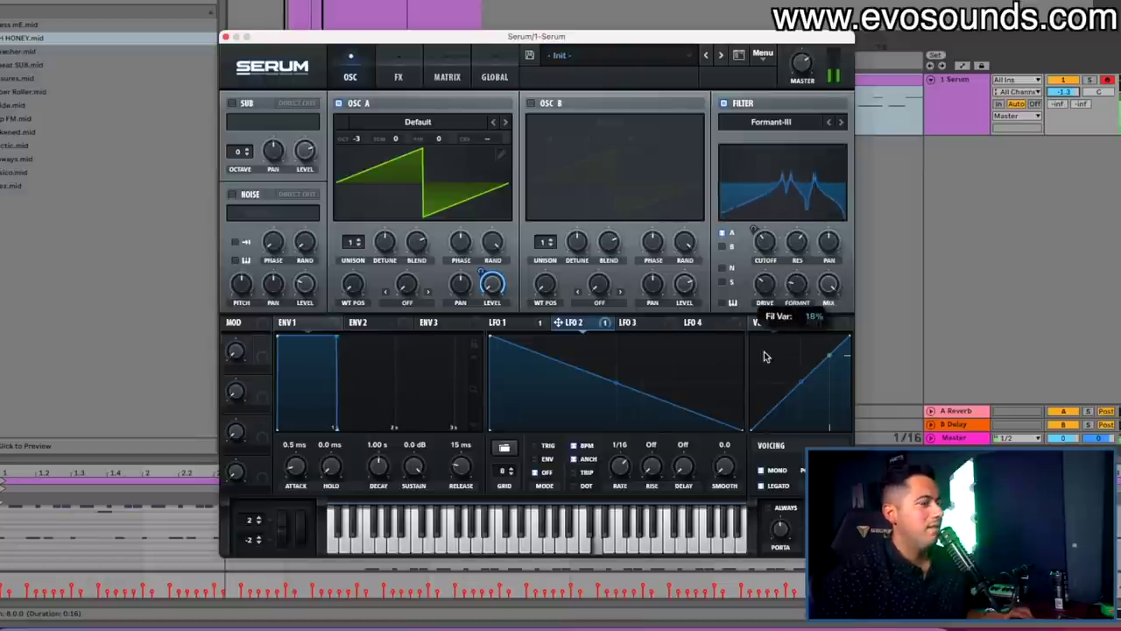
Assign LFO 3 to the filter's formant amount, set its rate to 2 bar, and change the filter type to Formant-I.
{"action": "left_click_drag", "start_coordinate": [623, 323], "coordinate": [789, 285]}
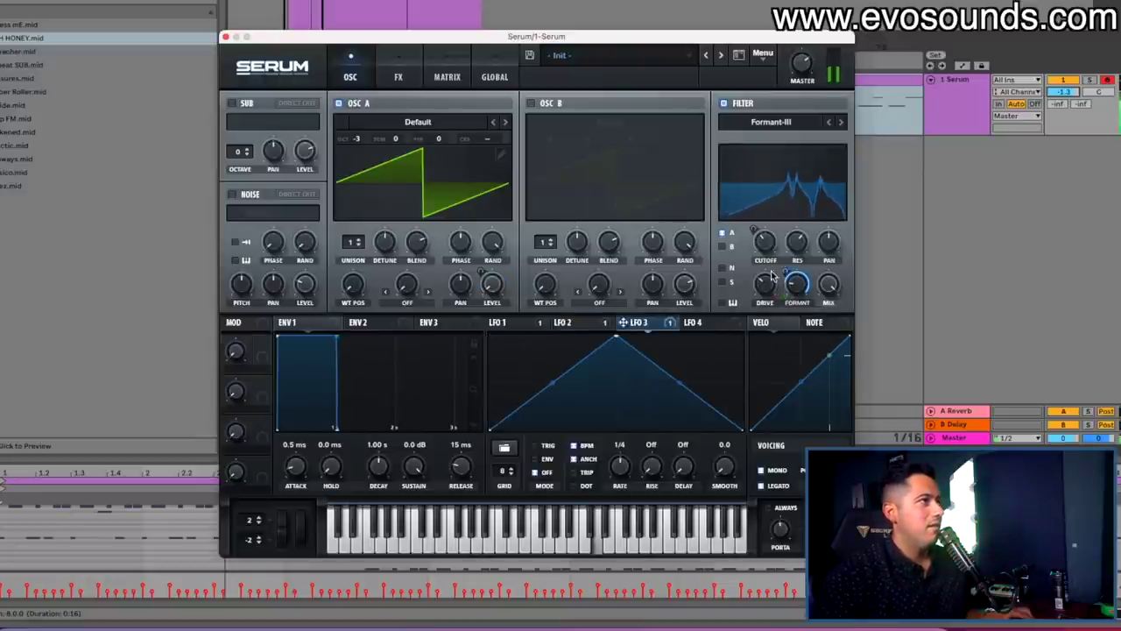
{"action": "left_click_drag", "start_coordinate": [623, 442], "coordinate": [623, 464]}
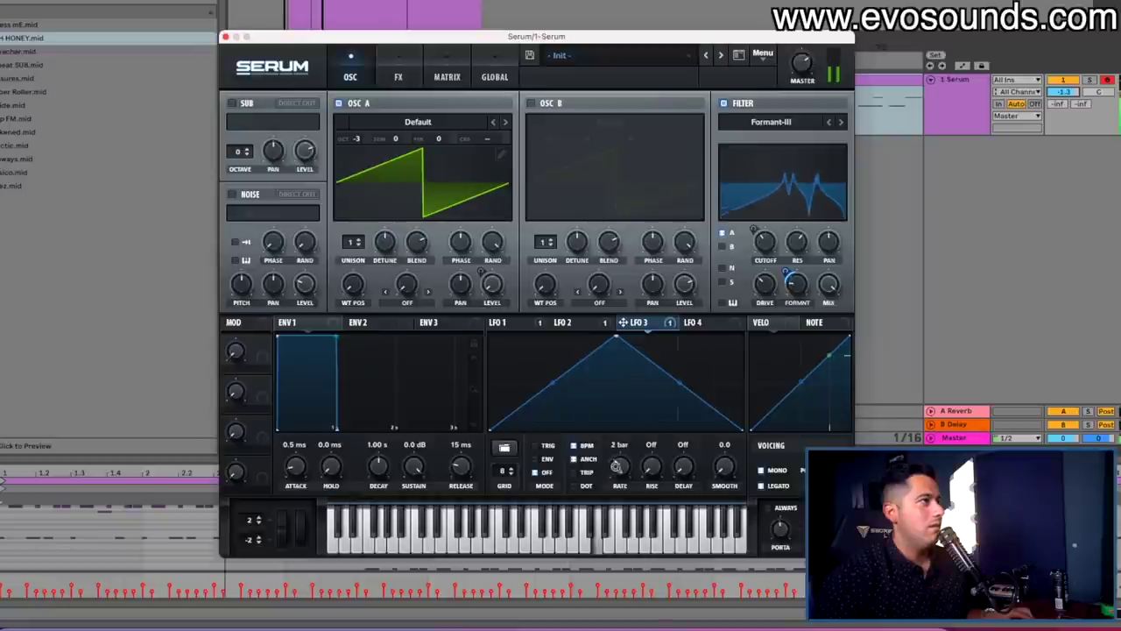
{"action": "left_click", "coordinate": [829, 122]}
{"action": "left_click", "coordinate": [830, 122]}
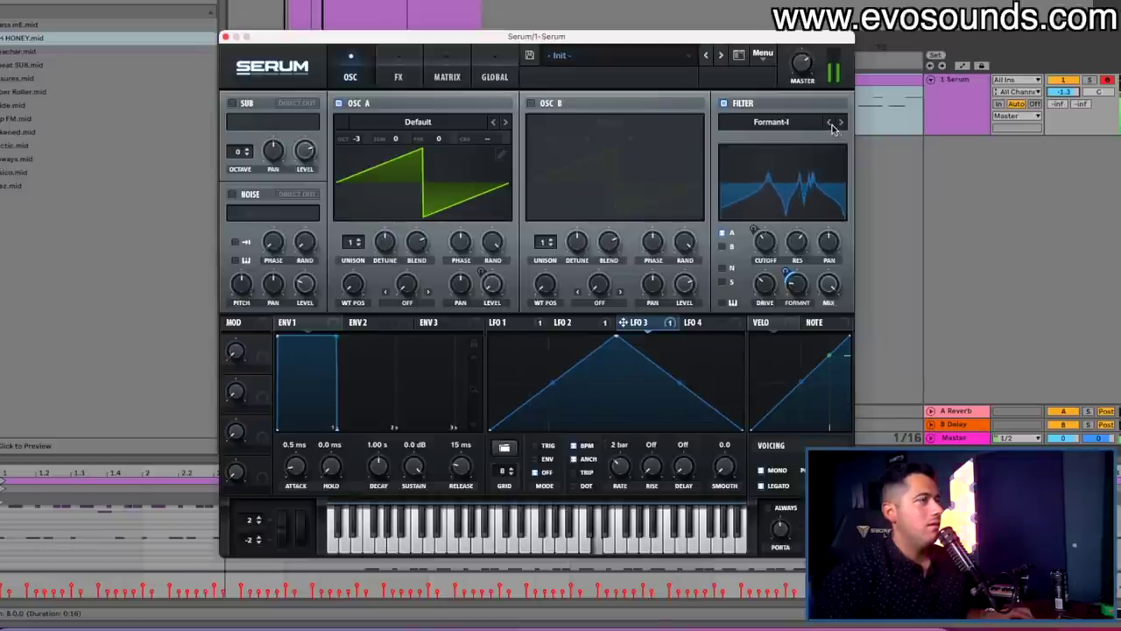
{"action": "right_click", "coordinate": [794, 284]}
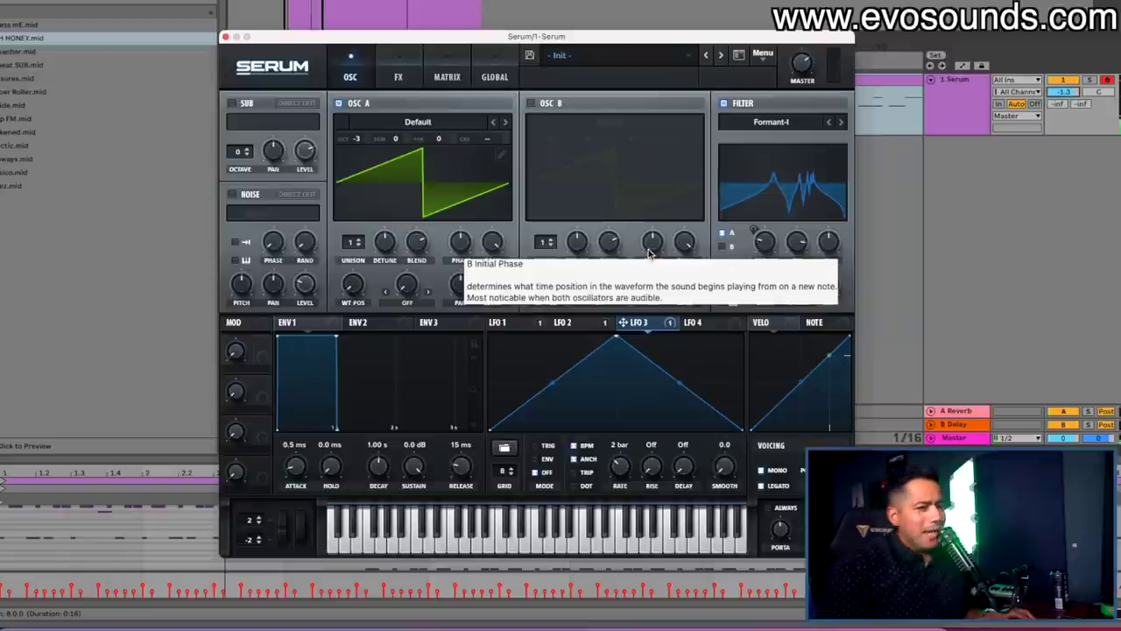
Bring the Serum window back into view and look at the Deceiver Vol 3 preset list without loading a preset.
{"action": "left_click", "coordinate": [1071, 138]}
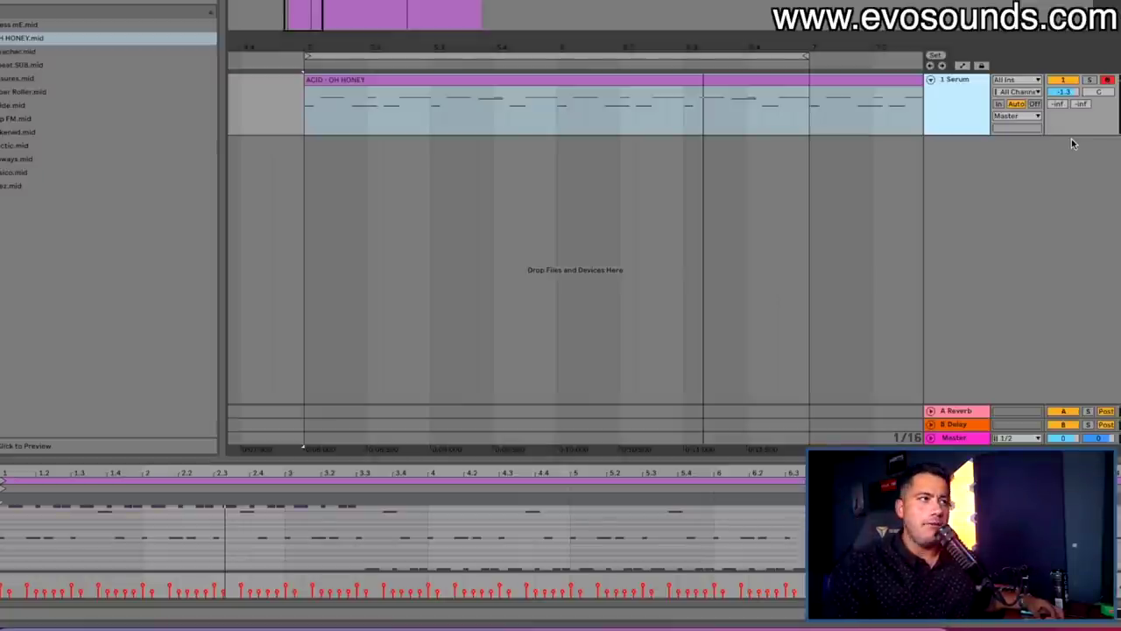
{"action": "double_click", "coordinate": [984, 114]}
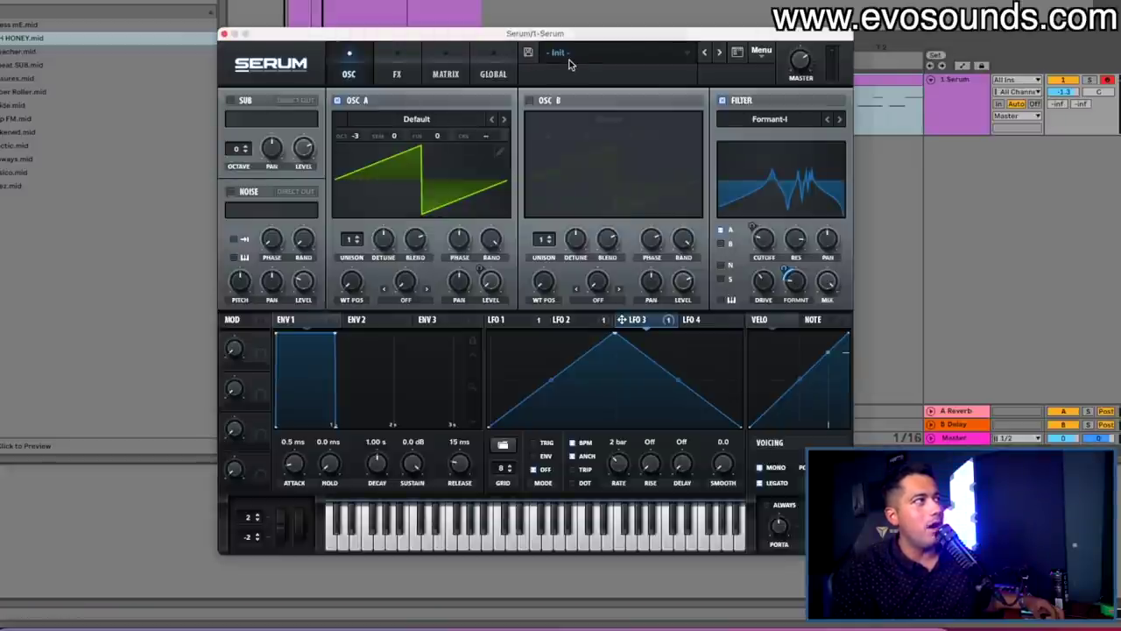
{"action": "left_click", "coordinate": [585, 54]}
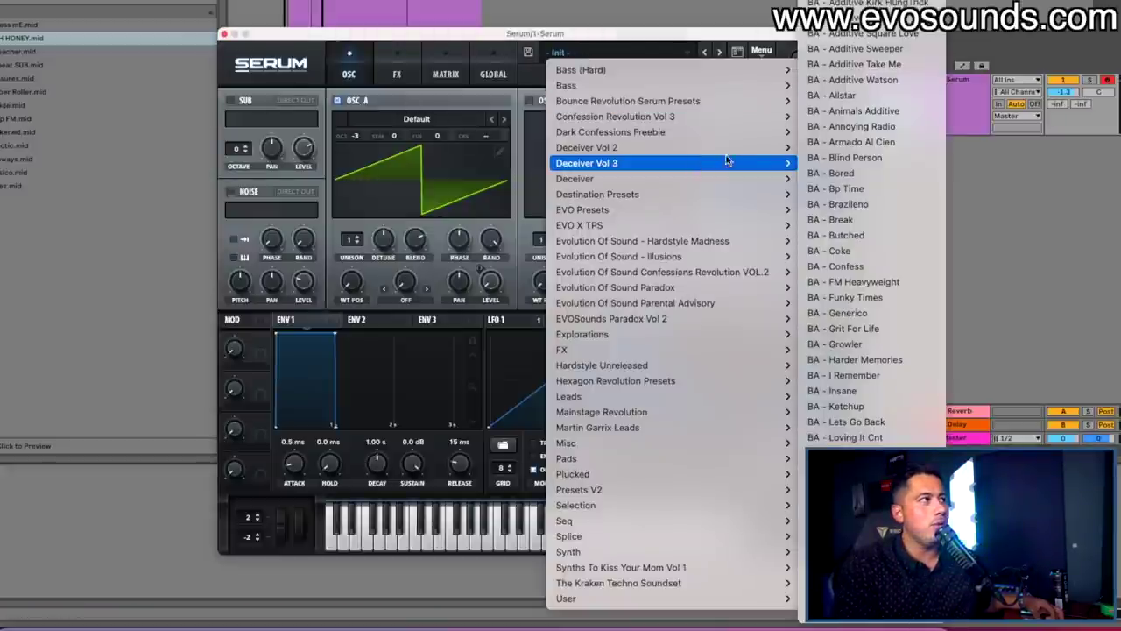
{"action": "mouse_move", "coordinate": [727, 166]}
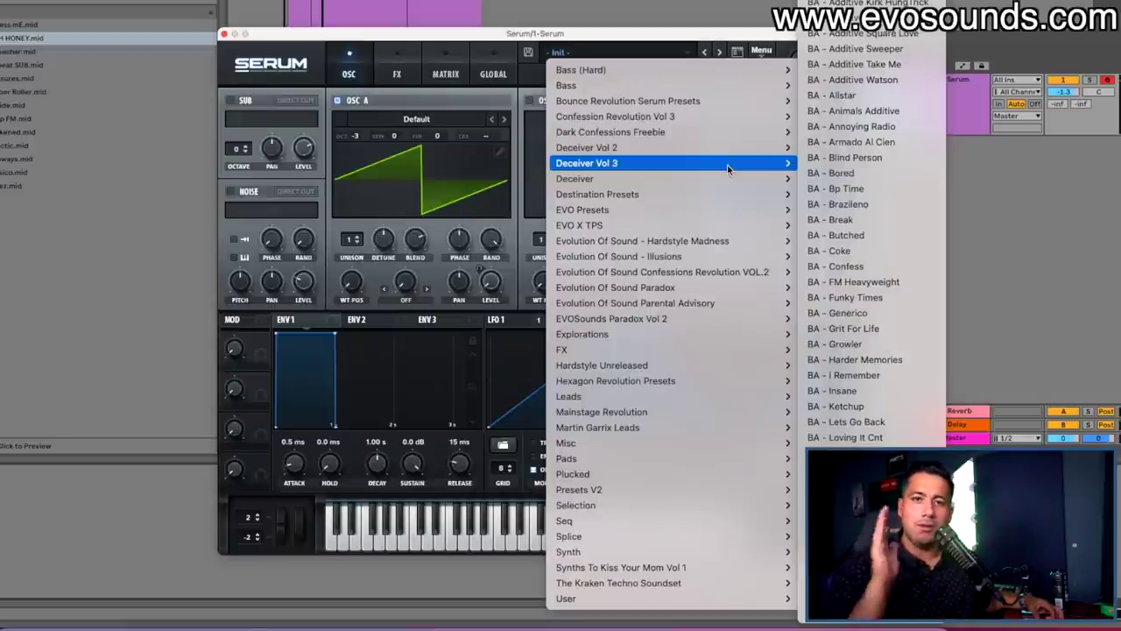
{"action": "left_click", "coordinate": [387, 42]}
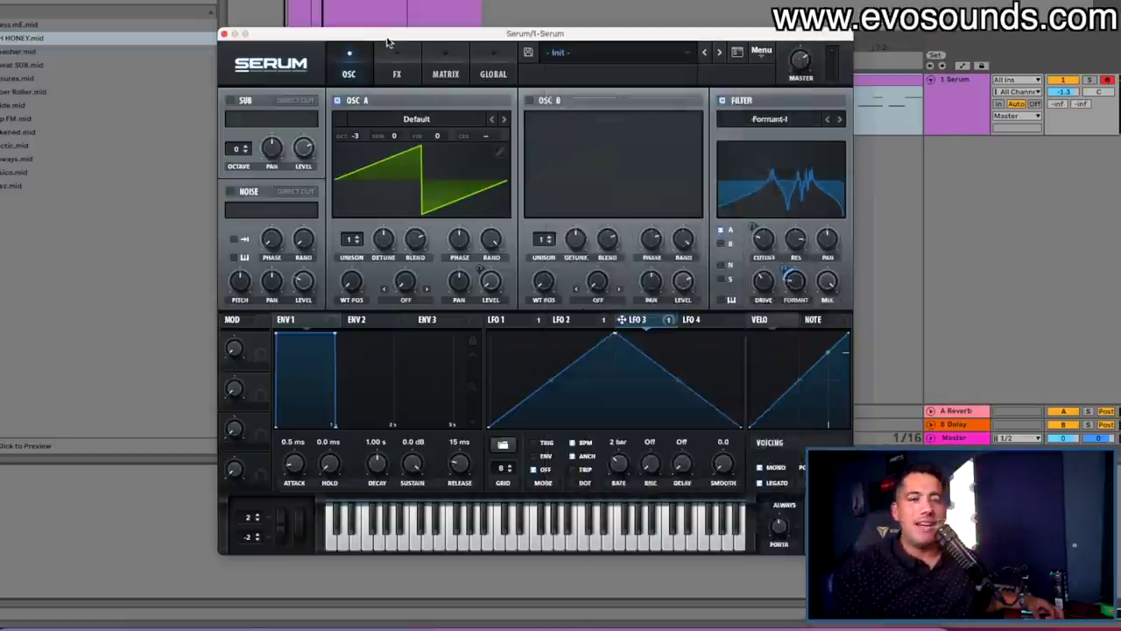